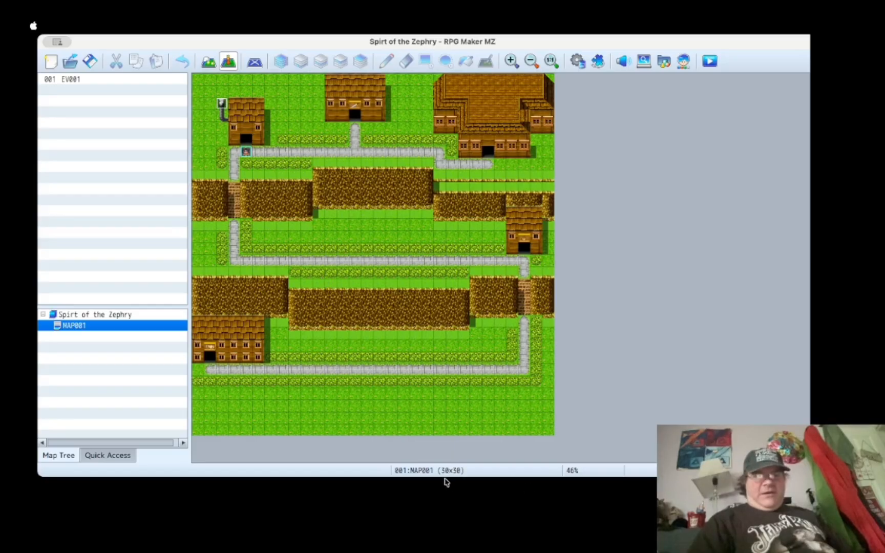
{"action": "left_click", "coordinate": [497, 493]}
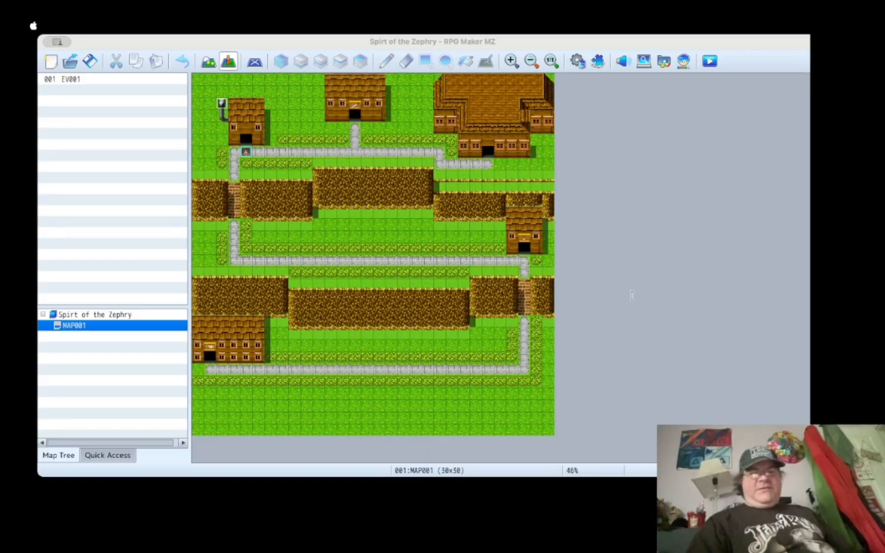
{"action": "left_click", "coordinate": [663, 415]}
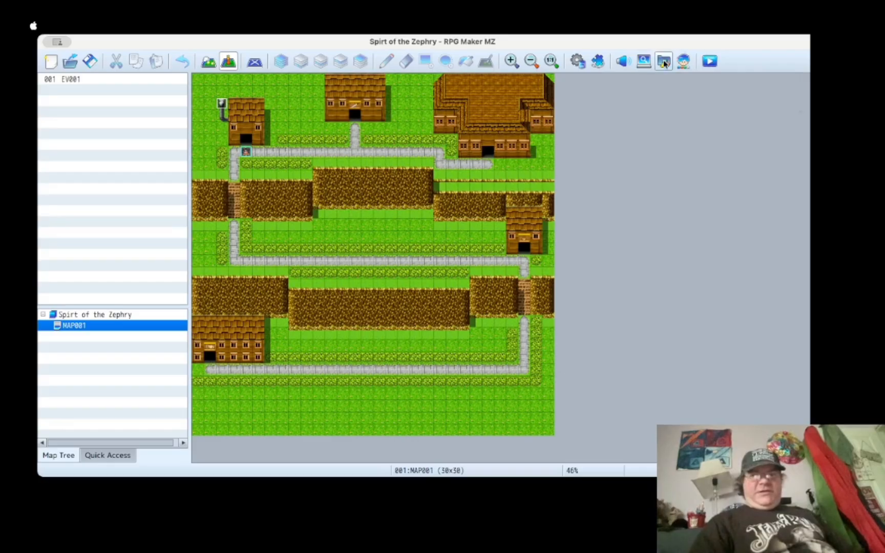
{"action": "left_click", "coordinate": [598, 61]}
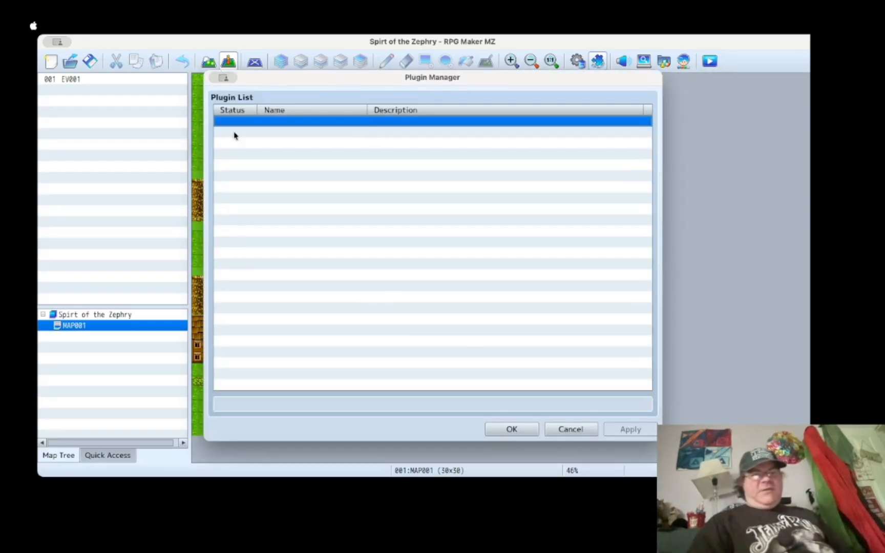
{"action": "left_click", "coordinate": [571, 429]}
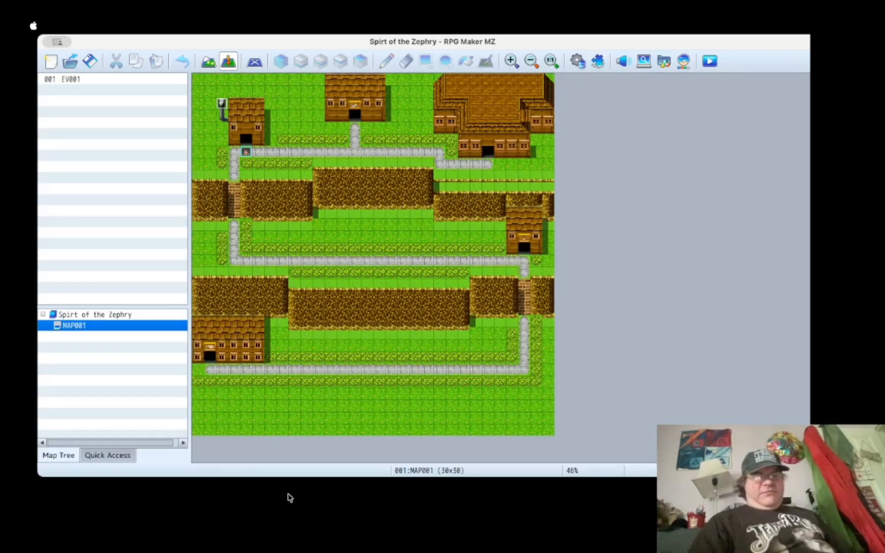
{"action": "left_click", "coordinate": [268, 497]}
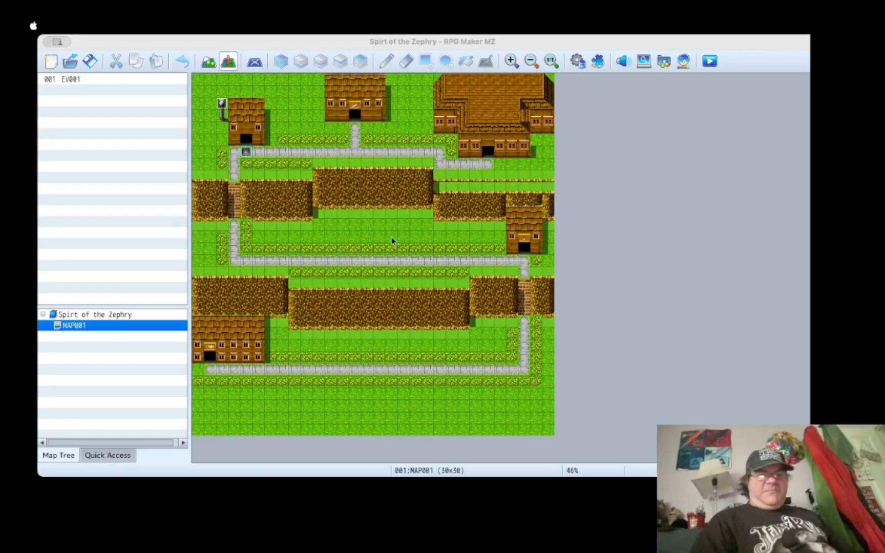
Step: Add the VisuMZ_0_CoreEngine plugin to the project's plugin list with its status ON
{"action": "left_click", "coordinate": [599, 61]}
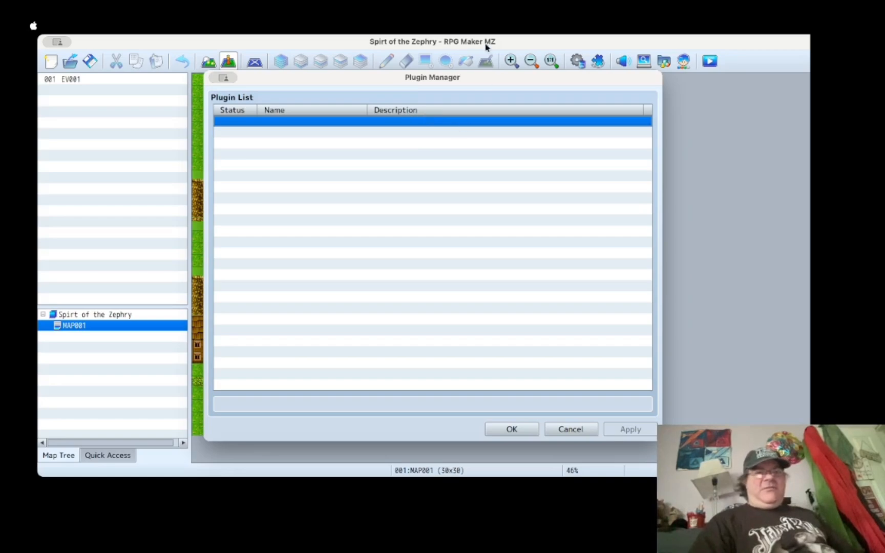
{"action": "double_click", "coordinate": [373, 126]}
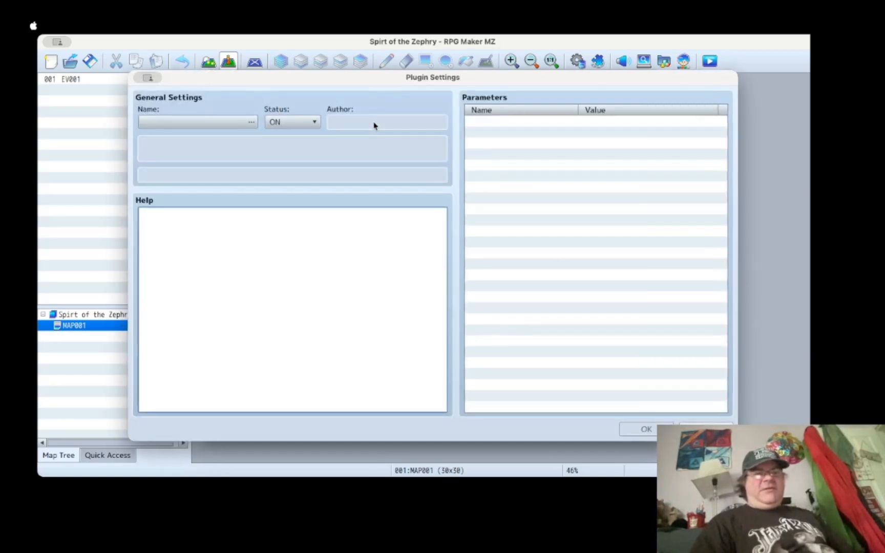
{"action": "left_click", "coordinate": [251, 122]}
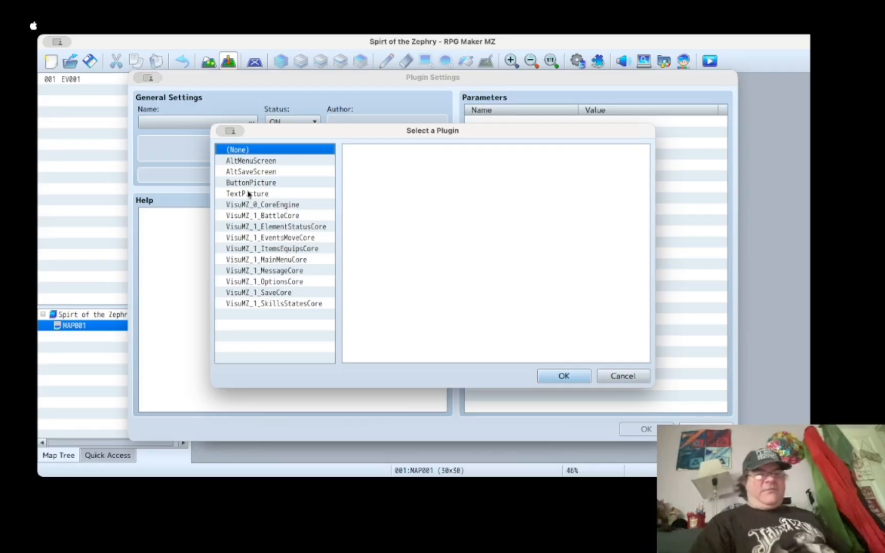
{"action": "left_click", "coordinate": [277, 205]}
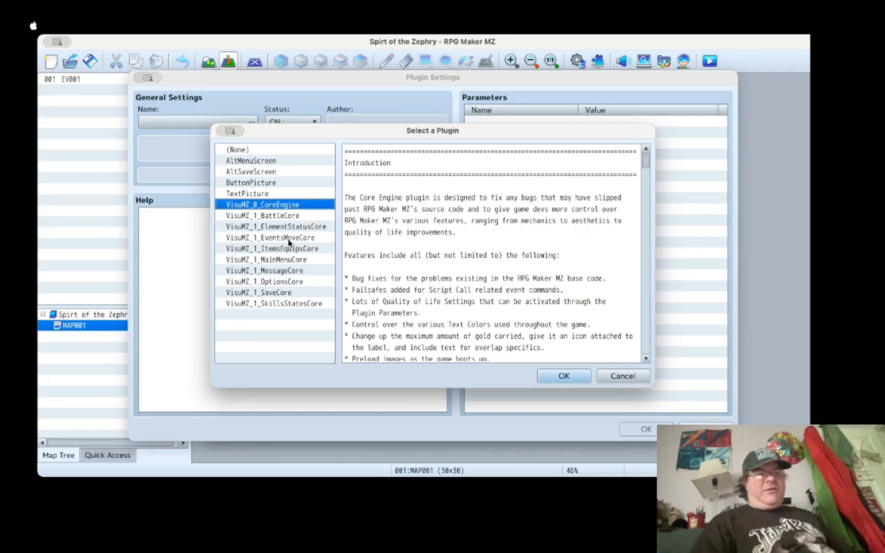
{"action": "left_click", "coordinate": [564, 376]}
{"action": "left_click", "coordinate": [635, 428]}
Step: Add the VisuMZ_1_ItemsEquipsCore plugin as the second plugin list entry, with its status ON
{"action": "double_click", "coordinate": [358, 174]}
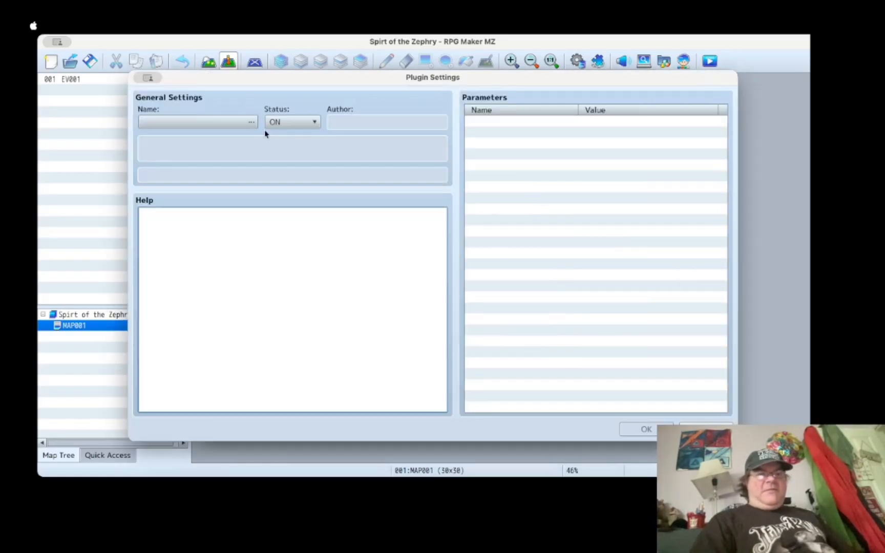
{"action": "left_click", "coordinate": [252, 127]}
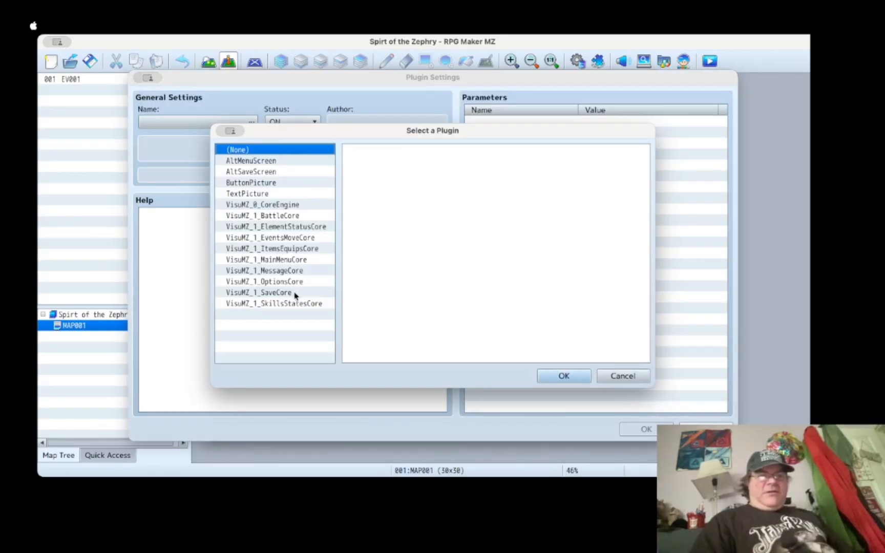
{"action": "left_click", "coordinate": [305, 250]}
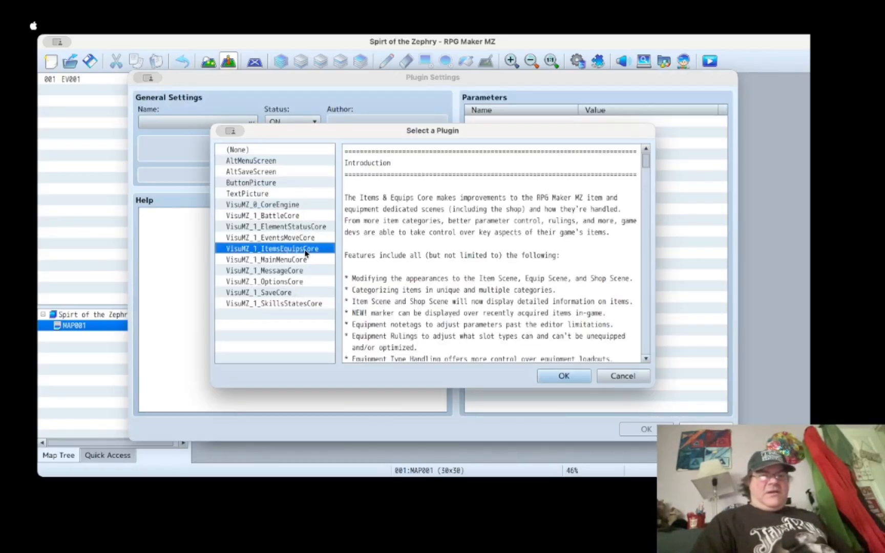
{"action": "left_click", "coordinate": [553, 372]}
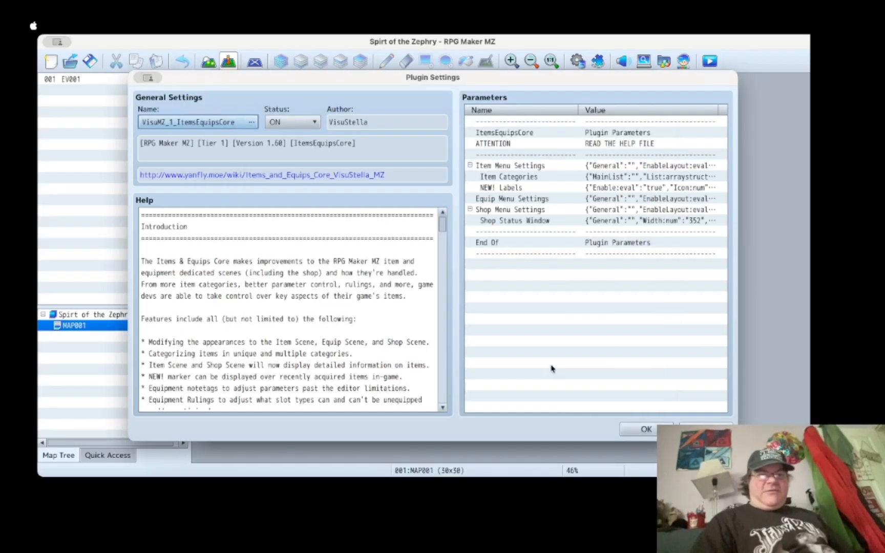
{"action": "left_click", "coordinate": [646, 429]}
Step: In the CoreEngine plugin's Quality of Life Settings, set Open Console on Boot to Don't Open (false) and apply the plugin changes
{"action": "left_click", "coordinate": [343, 121]}
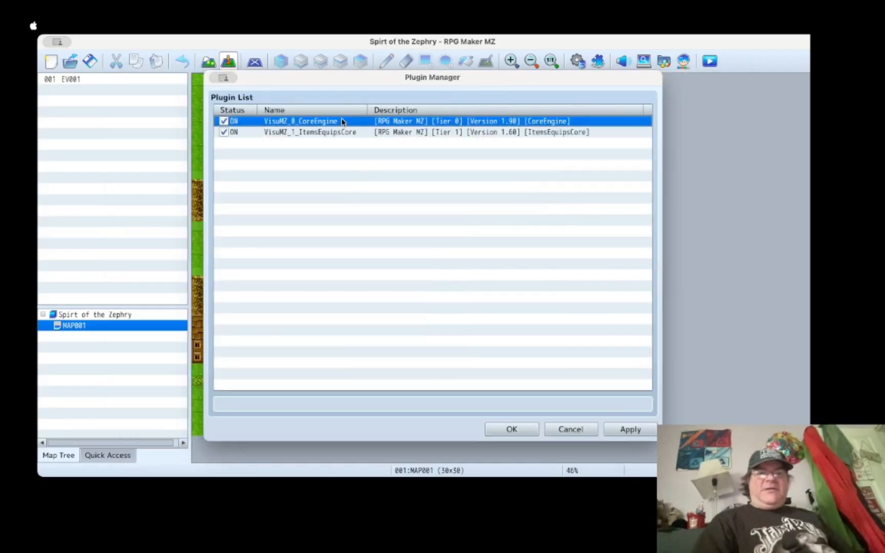
{"action": "double_click", "coordinate": [343, 121]}
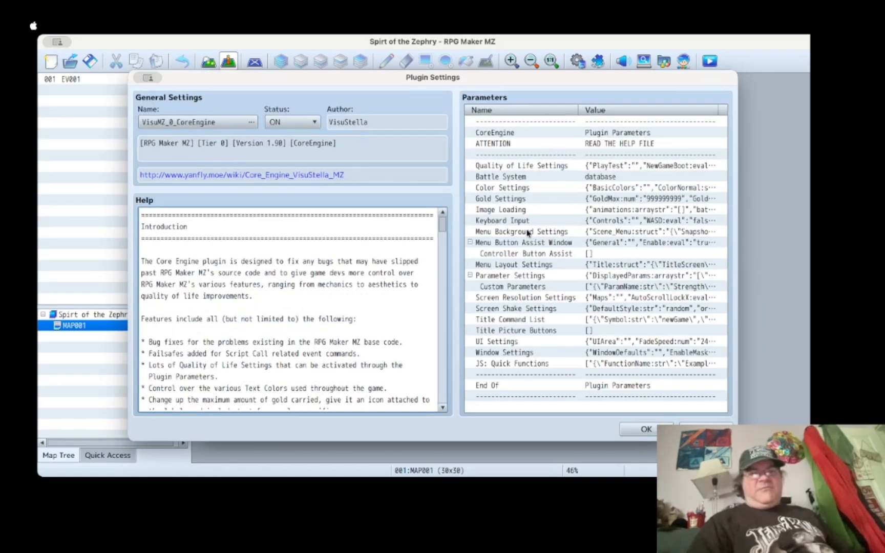
{"action": "left_click", "coordinate": [602, 166]}
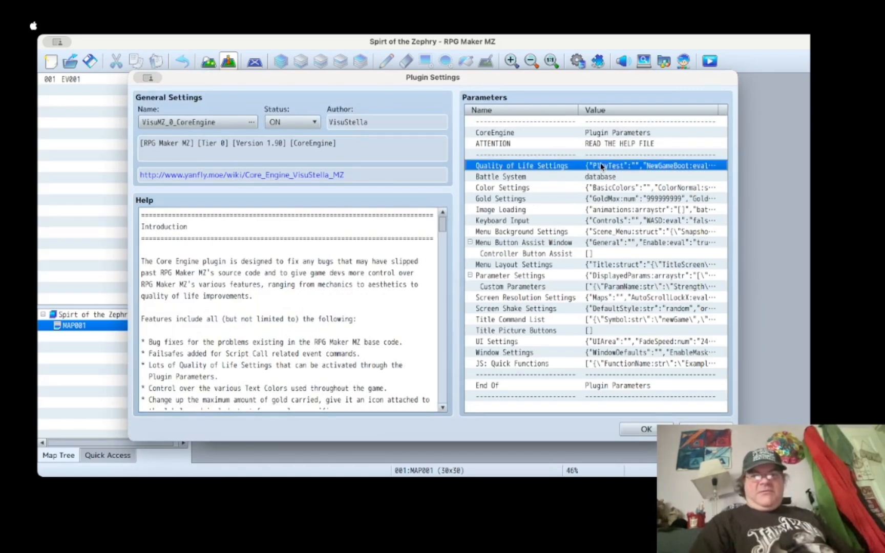
{"action": "double_click", "coordinate": [602, 165]}
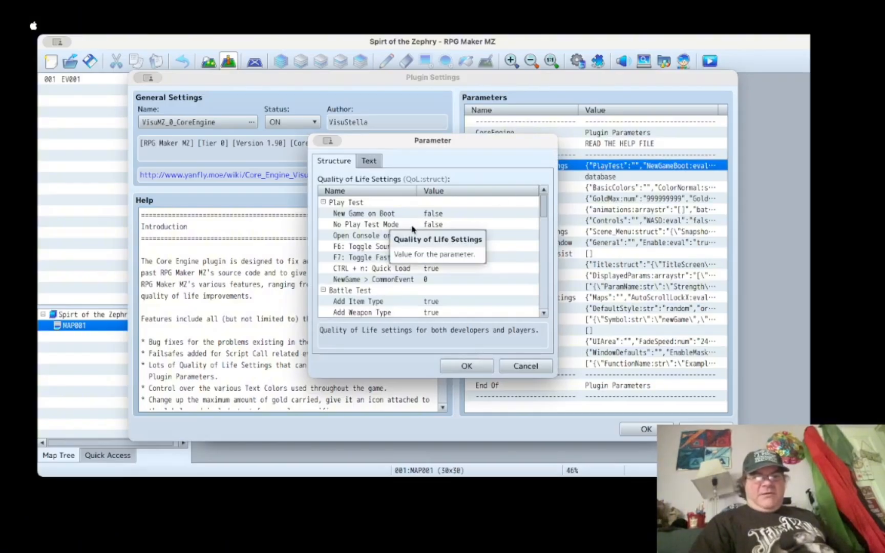
{"action": "left_click", "coordinate": [372, 237]}
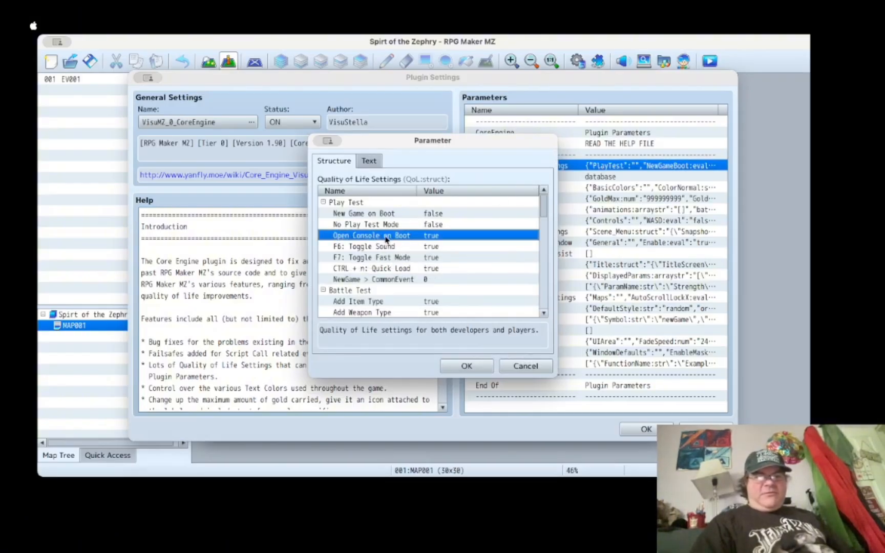
{"action": "double_click", "coordinate": [388, 236]}
{"action": "left_click", "coordinate": [440, 251]}
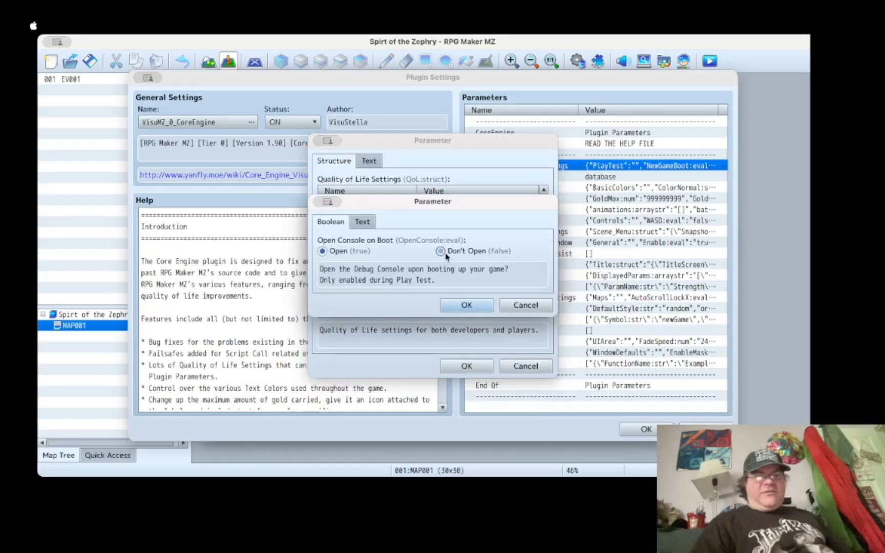
{"action": "left_click", "coordinate": [463, 305]}
{"action": "left_click", "coordinate": [466, 365]}
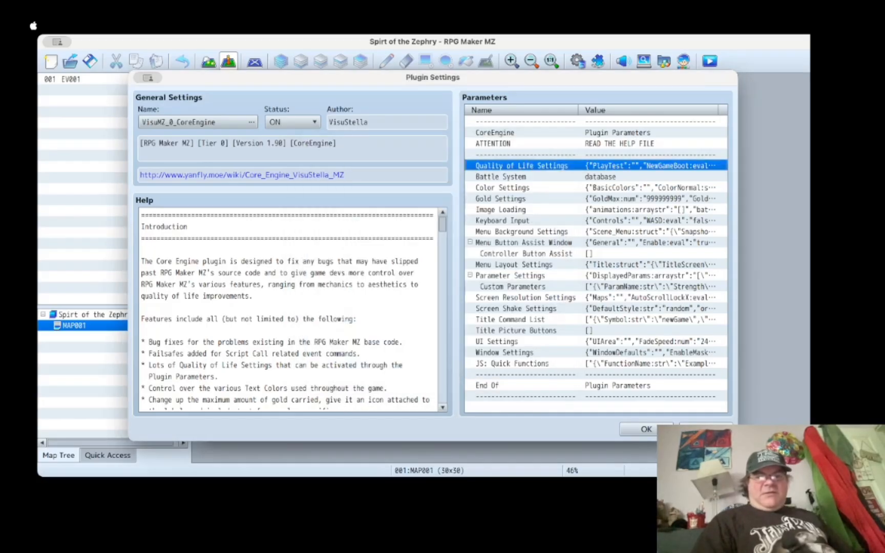
{"action": "left_click", "coordinate": [652, 434]}
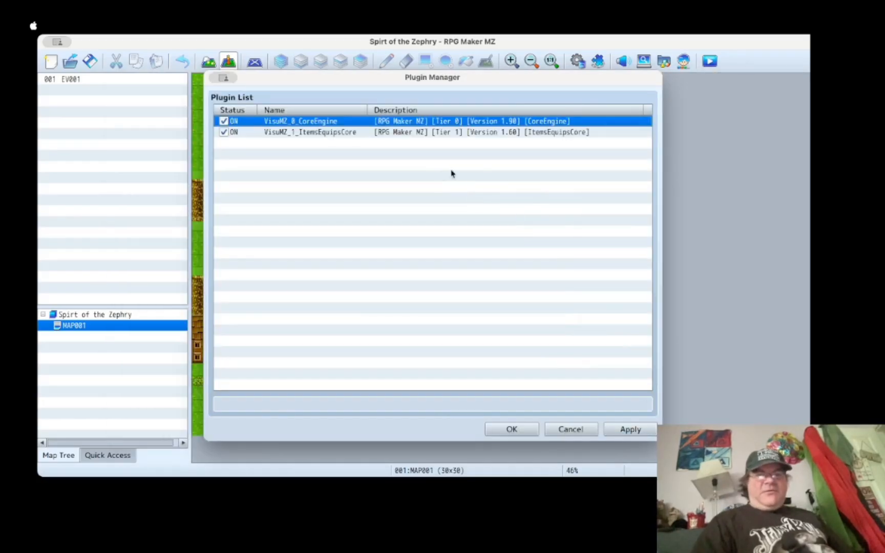
{"action": "left_click", "coordinate": [629, 436]}
{"action": "left_click", "coordinate": [514, 434]}
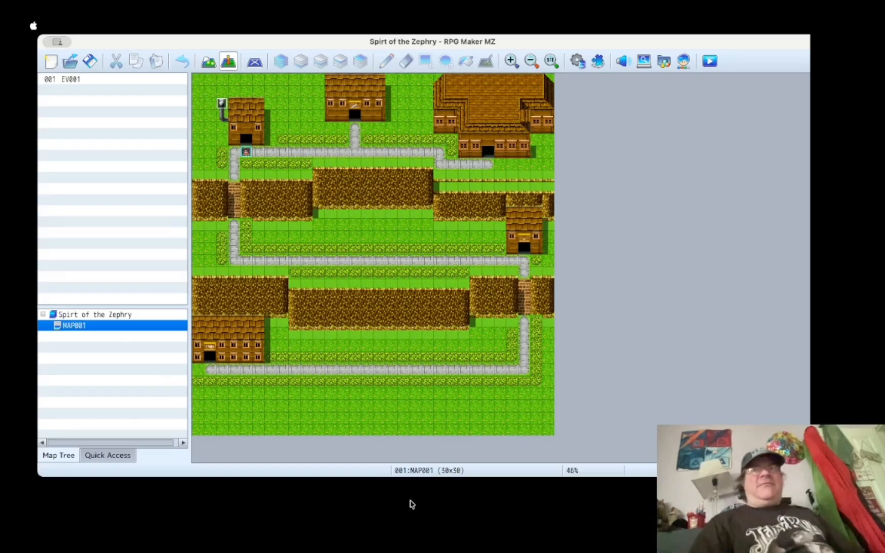
{"action": "left_click", "coordinate": [504, 504]}
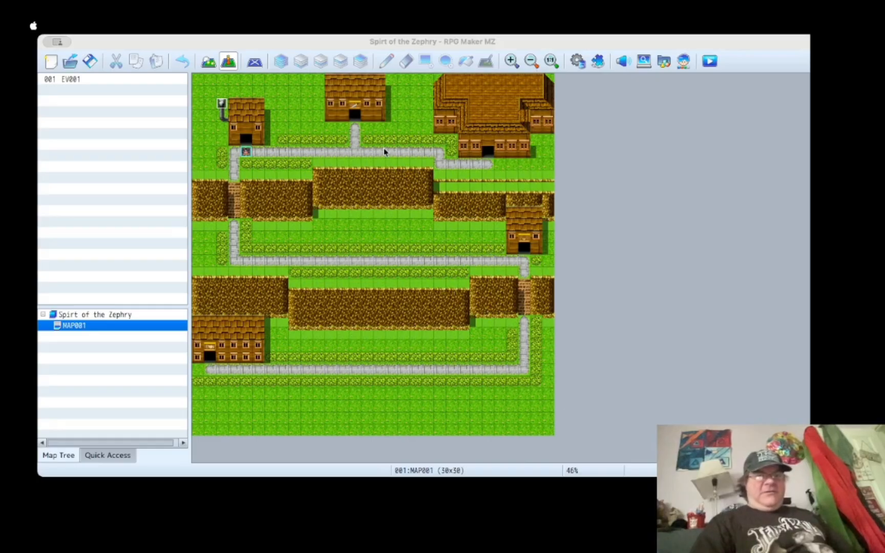
{"action": "left_click", "coordinate": [356, 126]}
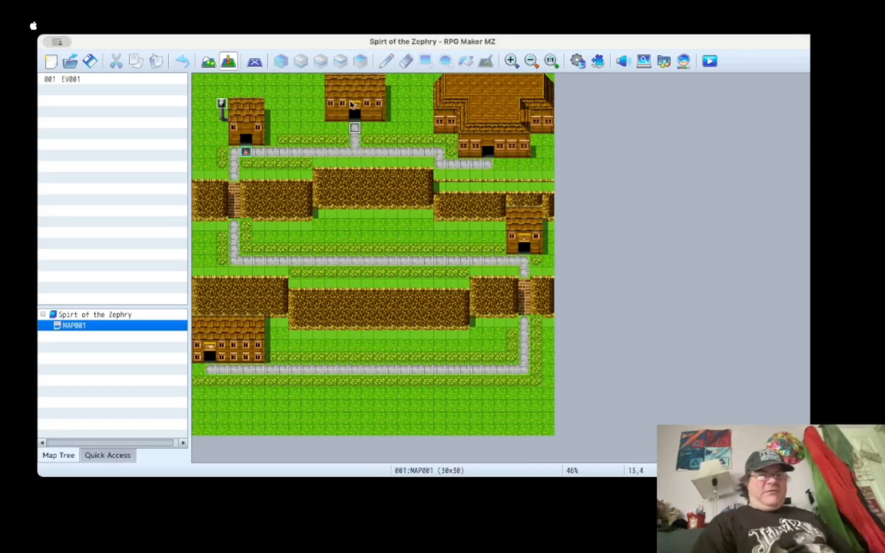
Step: Start a new map under MAP001 and assign it the 0003 Inside tileset
{"action": "right_click", "coordinate": [98, 323]}
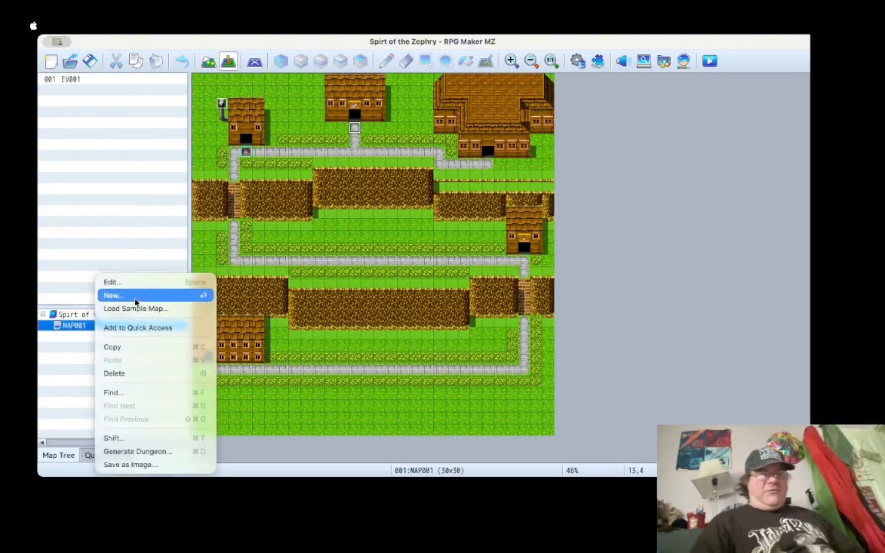
{"action": "left_click", "coordinate": [132, 295]}
{"action": "left_click", "coordinate": [279, 162]}
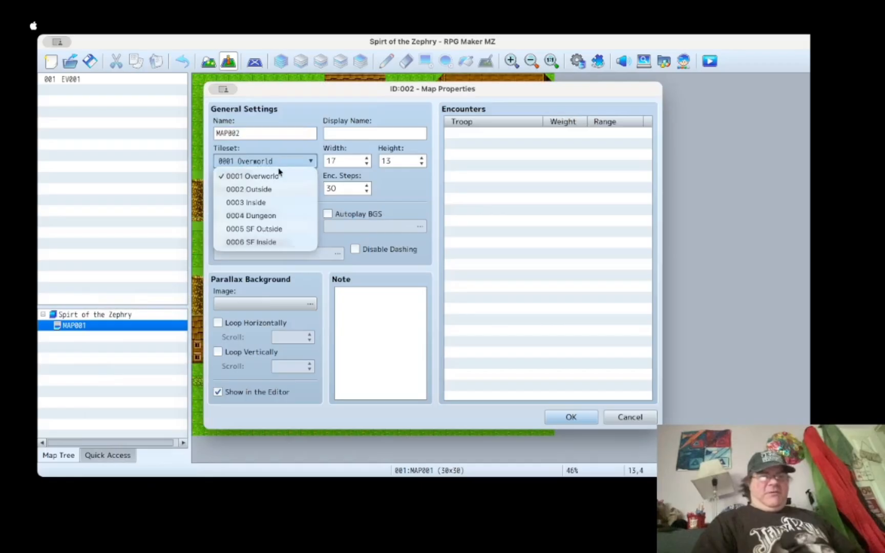
{"action": "left_click", "coordinate": [282, 203]}
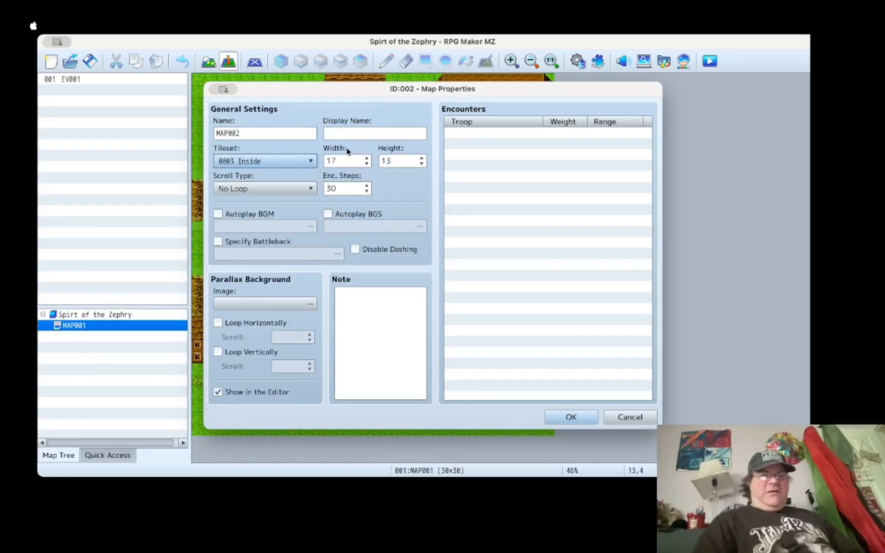
Step: Name the new map Outfitters and create it with the chosen properties
{"action": "double_click", "coordinate": [261, 132]}
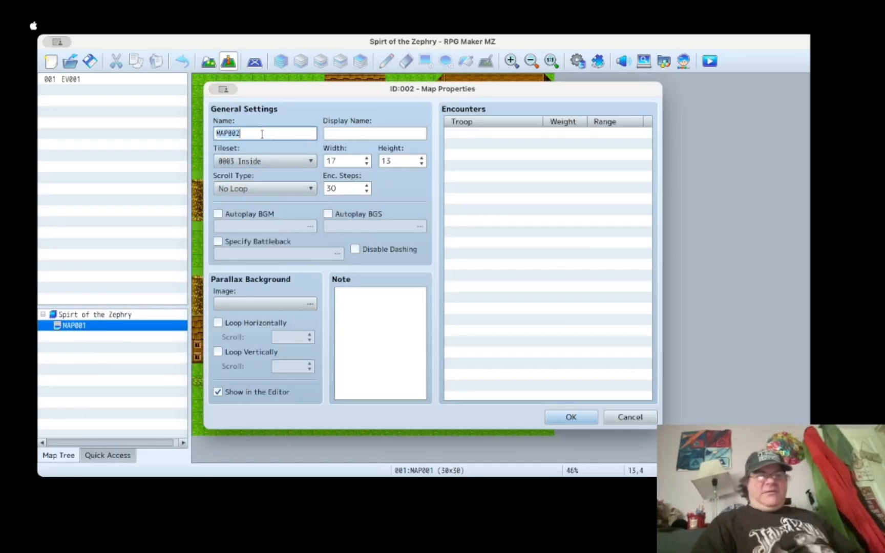
{"action": "type", "text": "ITem"}
{"action": "key", "text": "BackSpace"}
{"action": "key", "text": "BackSpace"}
{"action": "key", "text": "BackSpace"}
{"action": "key", "text": "BackSpace"}
{"action": "key", "text": "BackSpace"}
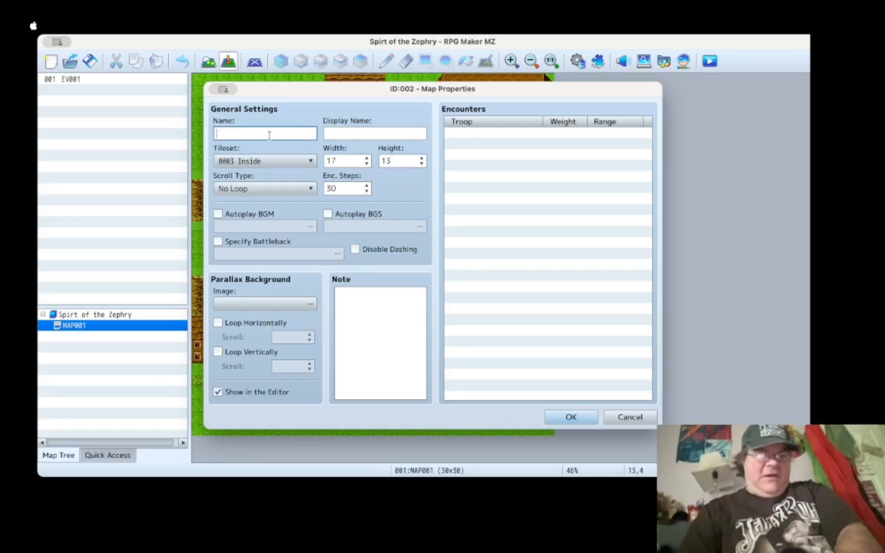
{"action": "type", "text": "Outfitters"}
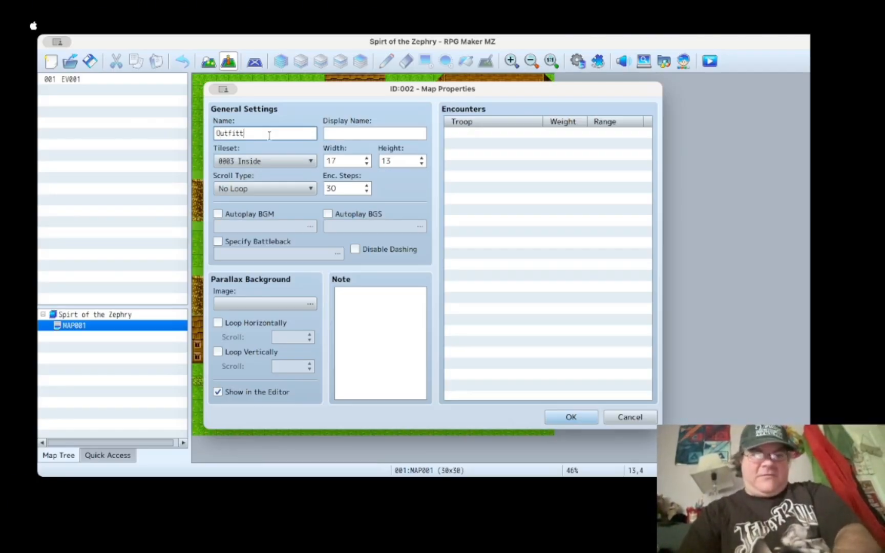
{"action": "left_click", "coordinate": [571, 418]}
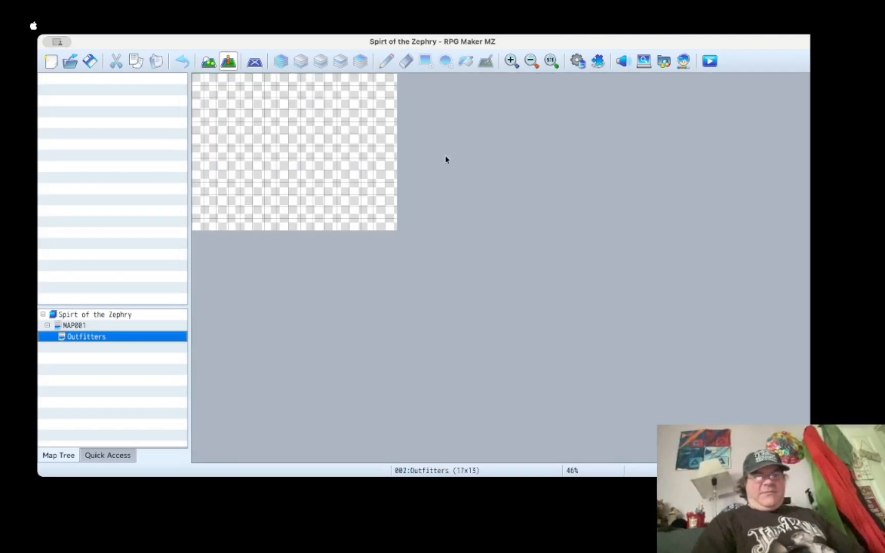
Step: Fill the entire Outfitters map with the reddish-brown horizontal-plank wood floor tile
{"action": "left_click", "coordinate": [552, 61]}
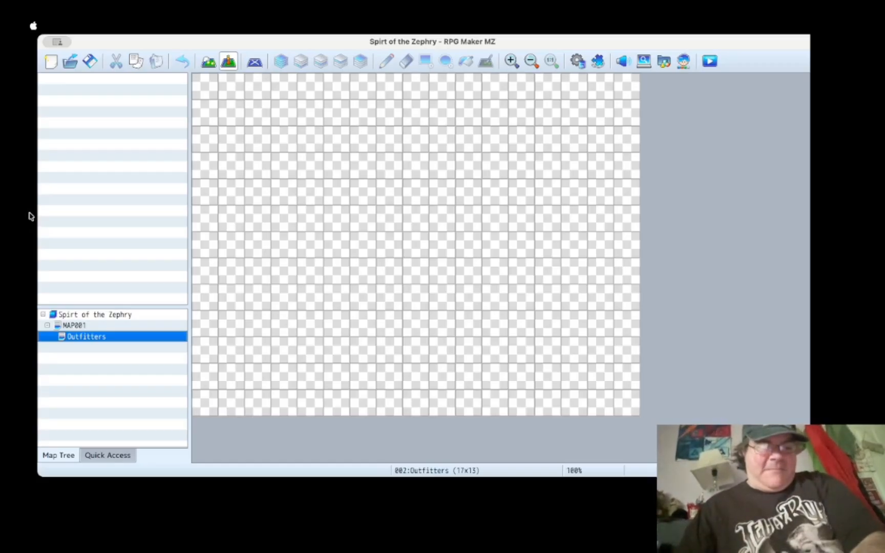
{"action": "left_click", "coordinate": [209, 62]}
{"action": "scroll", "coordinate": [103, 169], "scroll_direction": "down", "scroll_amount": 1}
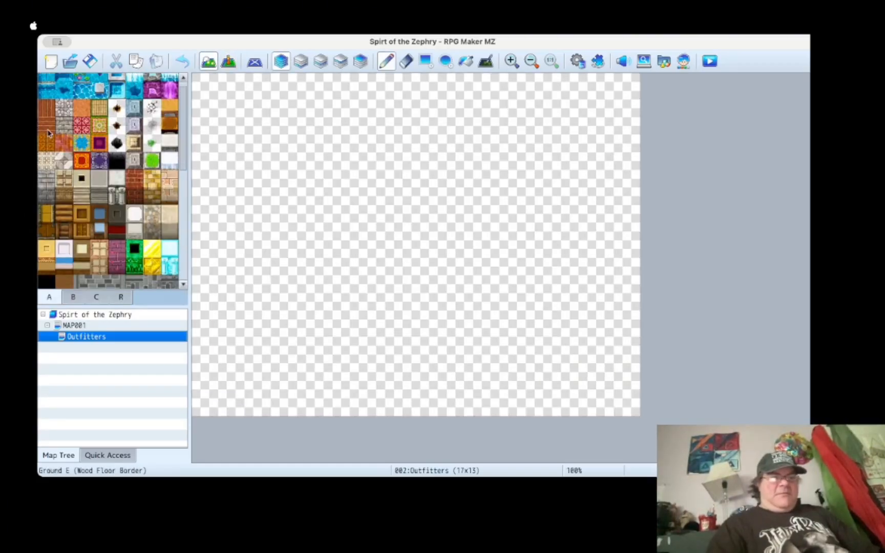
{"action": "left_click", "coordinate": [46, 125]}
{"action": "left_click", "coordinate": [465, 61]}
{"action": "left_click", "coordinate": [464, 146]}
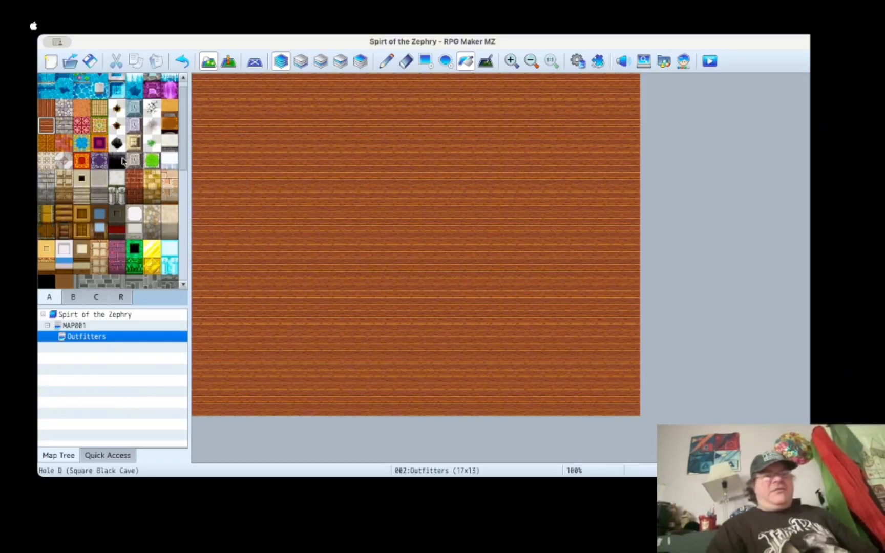
Step: Draw Wall J (Wood) walls three tiles high across the map's top and two tiles high along its bottom, leaving a one-tile doorway
{"action": "scroll", "coordinate": [86, 172], "scroll_direction": "down", "scroll_amount": 2}
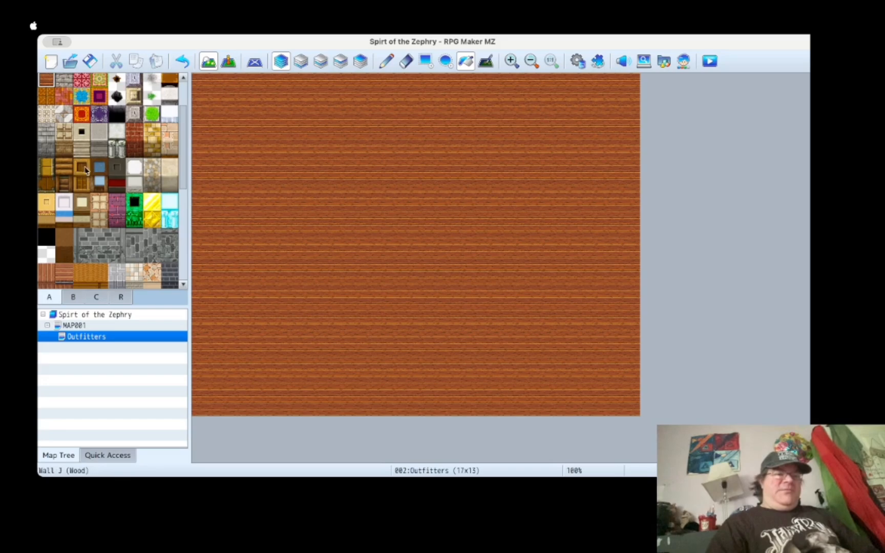
{"action": "left_click", "coordinate": [82, 184]}
{"action": "left_click", "coordinate": [426, 61]}
{"action": "left_click_drag", "start_coordinate": [202, 82], "coordinate": [636, 146]}
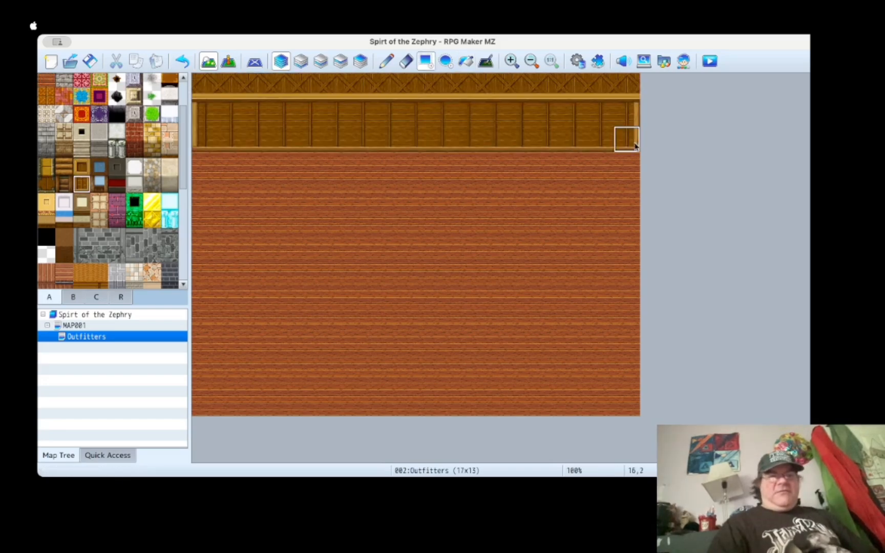
{"action": "key", "text": "super+z"}
{"action": "key", "text": "super+z"}
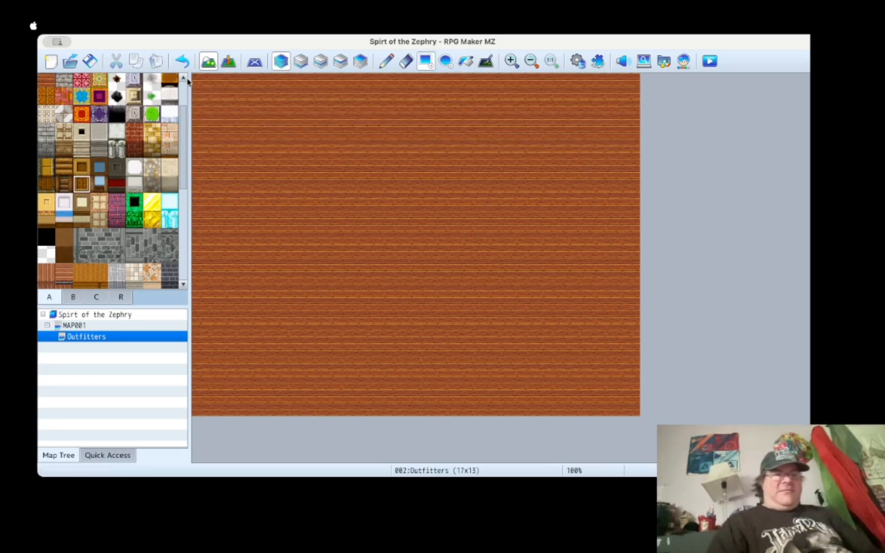
{"action": "left_click", "coordinate": [201, 85]}
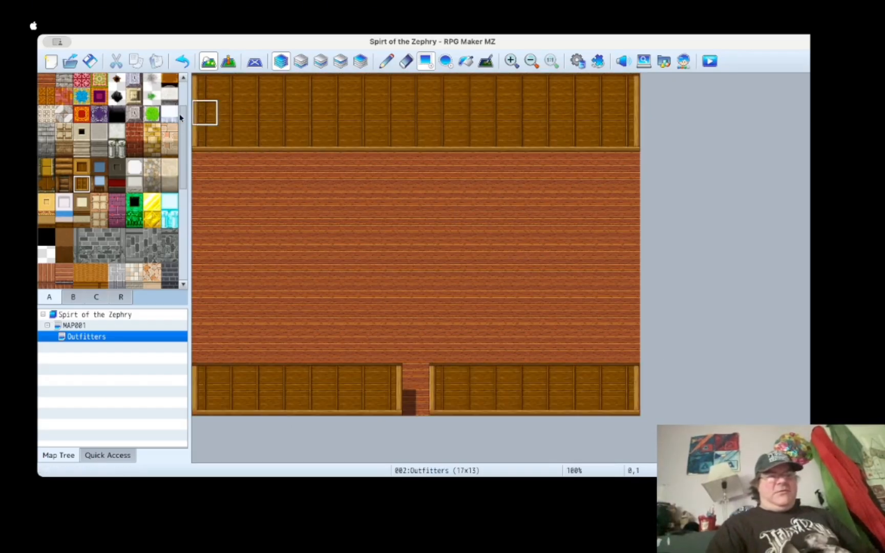
Step: Frame the room with the matching wood wall-top tile along the top row, both side columns and the upper row of the bottom walls
{"action": "left_click", "coordinate": [82, 170]}
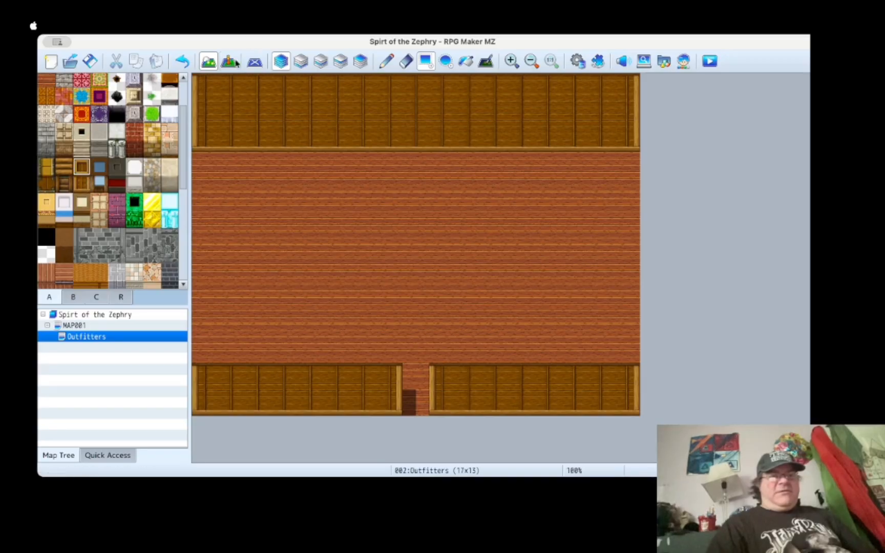
{"action": "left_click_drag", "start_coordinate": [205, 86], "coordinate": [627, 97]}
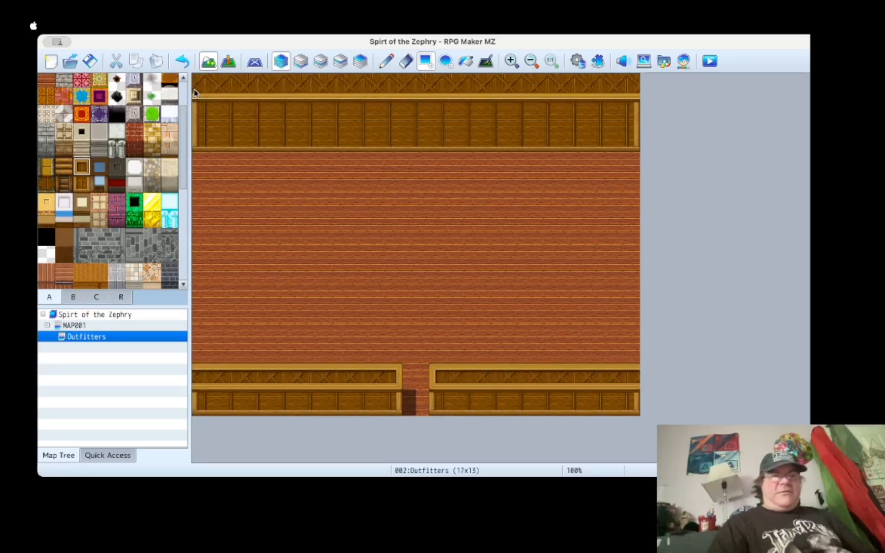
{"action": "left_click_drag", "start_coordinate": [195, 93], "coordinate": [205, 246]}
{"action": "left_click_drag", "start_coordinate": [205, 246], "coordinate": [205, 359]}
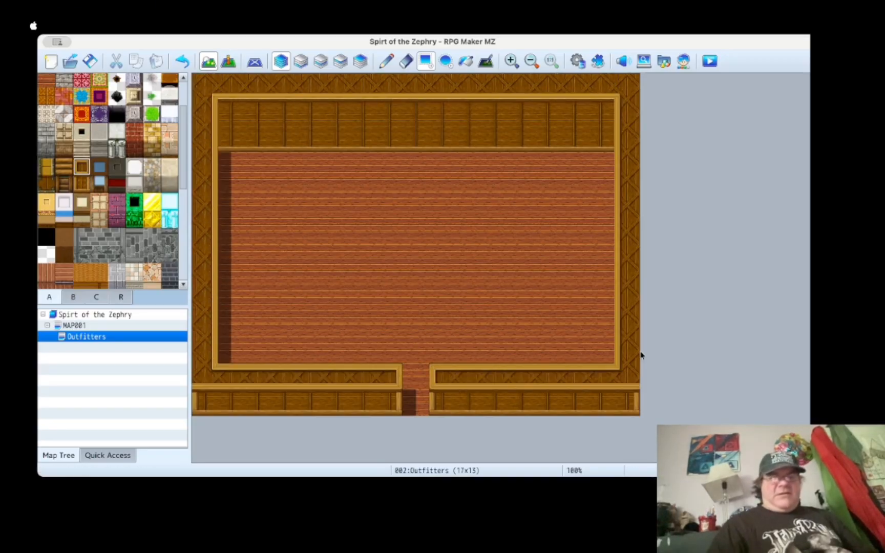
Step: Place four evenly spaced two-tile-wide wooden lattice windows along the back wall
{"action": "left_click", "coordinate": [73, 298]}
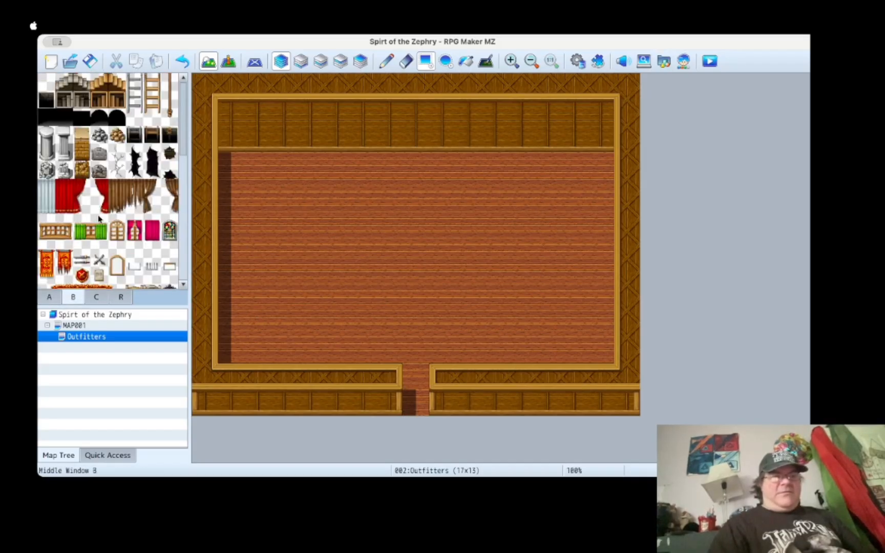
{"action": "left_click", "coordinate": [52, 230]}
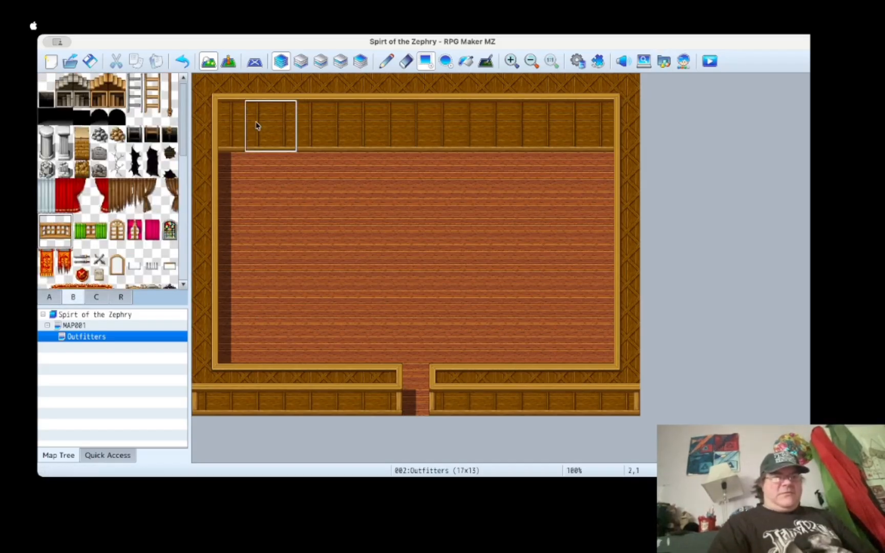
{"action": "left_click", "coordinate": [387, 61]}
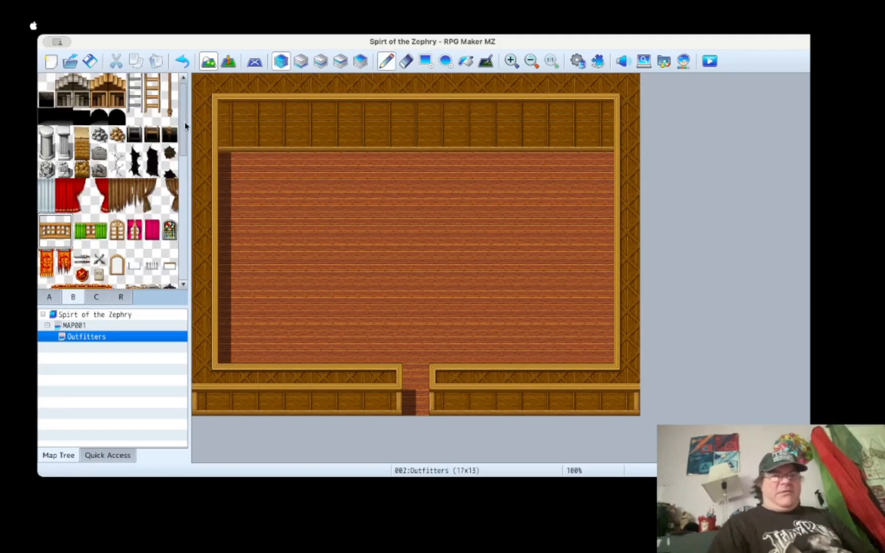
{"action": "left_click", "coordinate": [258, 123]}
{"action": "left_click", "coordinate": [364, 123]}
{"action": "left_click", "coordinate": [468, 123]}
{"action": "left_click", "coordinate": [574, 122]}
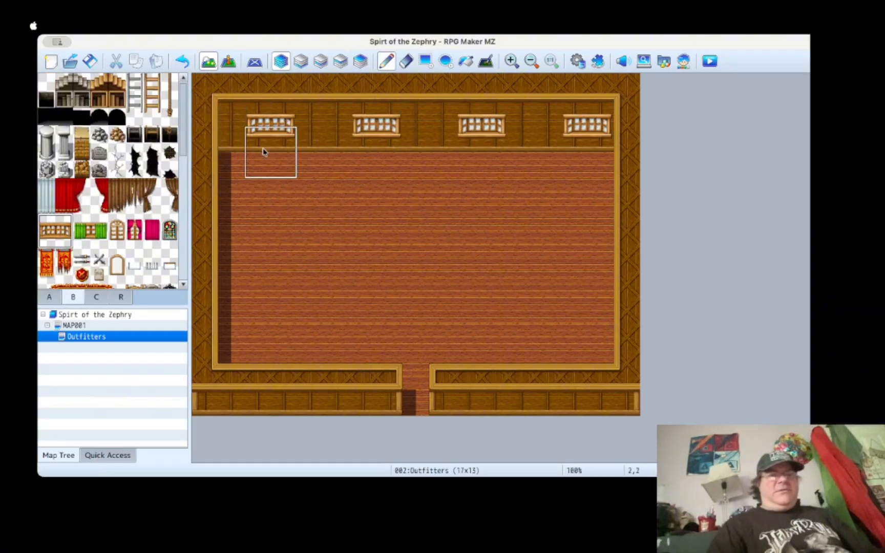
Step: Hang three red Tapestry A banners in the gaps between the back wall's windows
{"action": "scroll", "coordinate": [56, 205], "scroll_direction": "down", "scroll_amount": 2}
{"action": "left_click", "coordinate": [49, 219]}
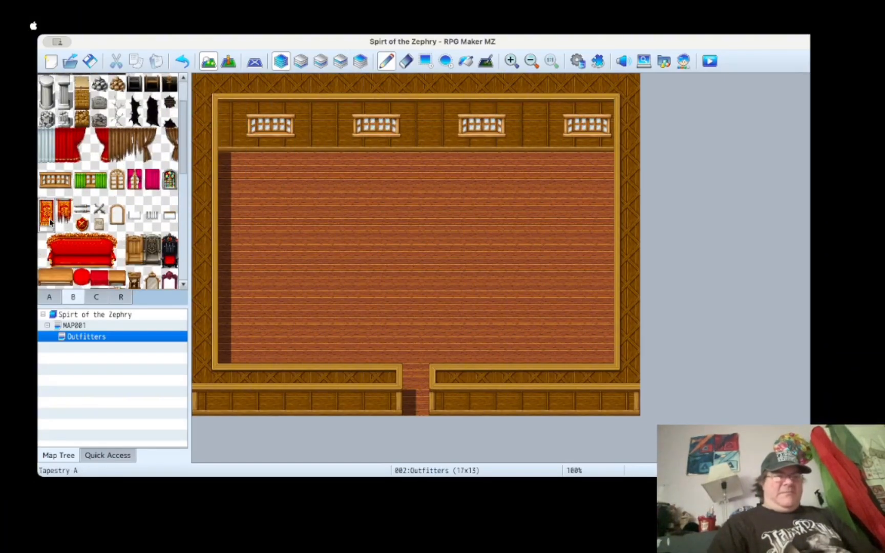
{"action": "left_click", "coordinate": [310, 113]}
{"action": "left_click", "coordinate": [415, 113]}
{"action": "left_click", "coordinate": [521, 112]}
{"action": "scroll", "coordinate": [107, 205], "scroll_direction": "down", "scroll_amount": 6}
{"action": "left_click_drag", "start_coordinate": [153, 178], "coordinate": [169, 212]}
{"action": "left_click", "coordinate": [309, 139]}
{"action": "left_click", "coordinate": [521, 138]}
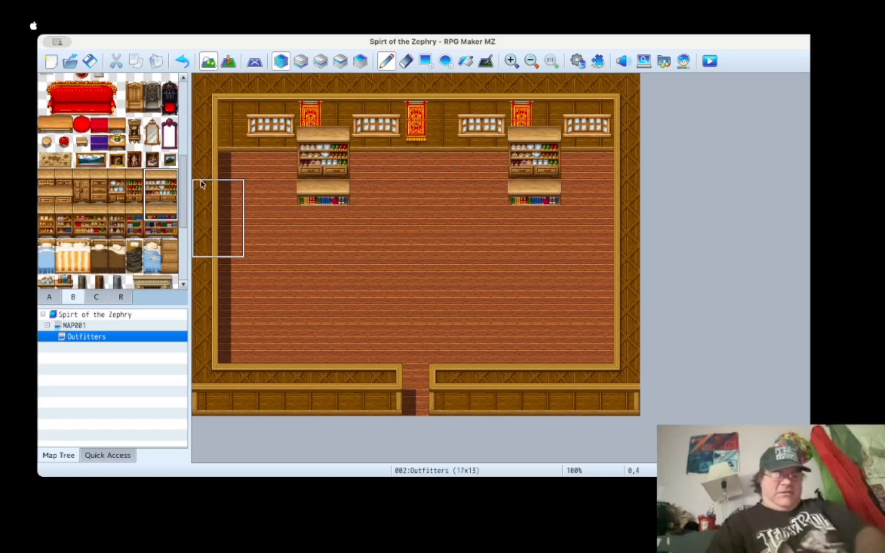
{"action": "key", "text": "super+z"}
Step: Place a two-by-two-tile stocked wooden shelf against the back wall below each outer tapestry, clearing the oversized shelf
{"action": "left_click_drag", "start_coordinate": [153, 178], "coordinate": [169, 195]}
{"action": "key", "text": "super+z"}
{"action": "left_click", "coordinate": [309, 138]}
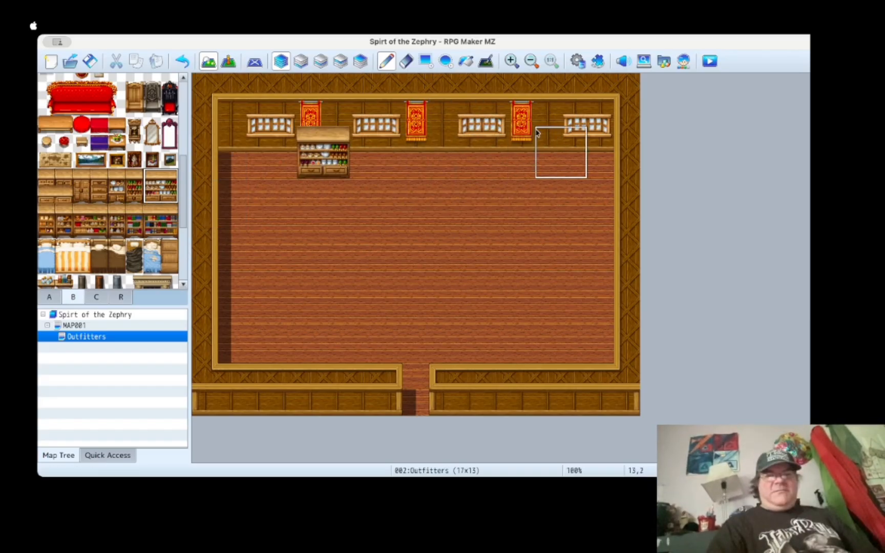
{"action": "left_click", "coordinate": [528, 134]}
Step: Lay a six-tile-long wooden counter across the upper middle of the shop floor
{"action": "scroll", "coordinate": [137, 153], "scroll_direction": "up", "scroll_amount": 7}
{"action": "scroll", "coordinate": [138, 154], "scroll_direction": "down", "scroll_amount": 3}
{"action": "left_click", "coordinate": [50, 297]}
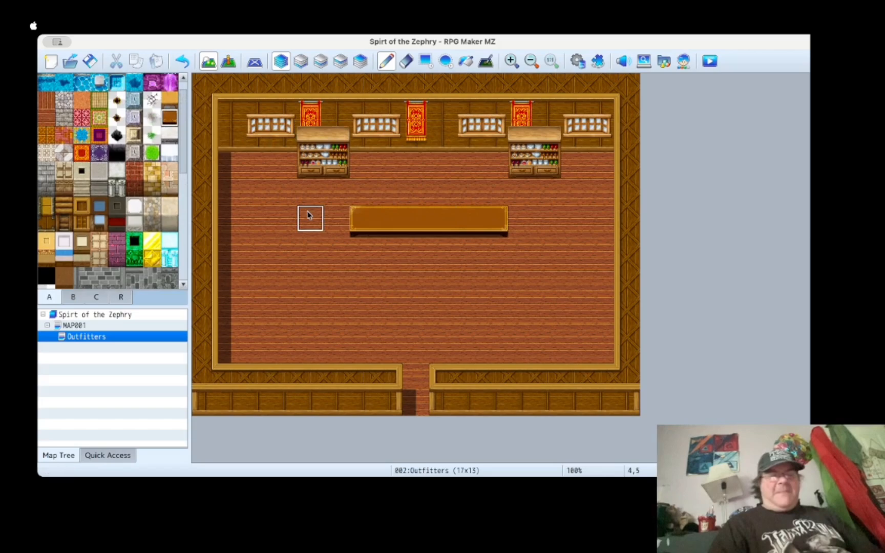
Step: Create an event behind the counter at 8,4 and give it the front-facing black-haired character image from People1
{"action": "left_click", "coordinate": [229, 61]}
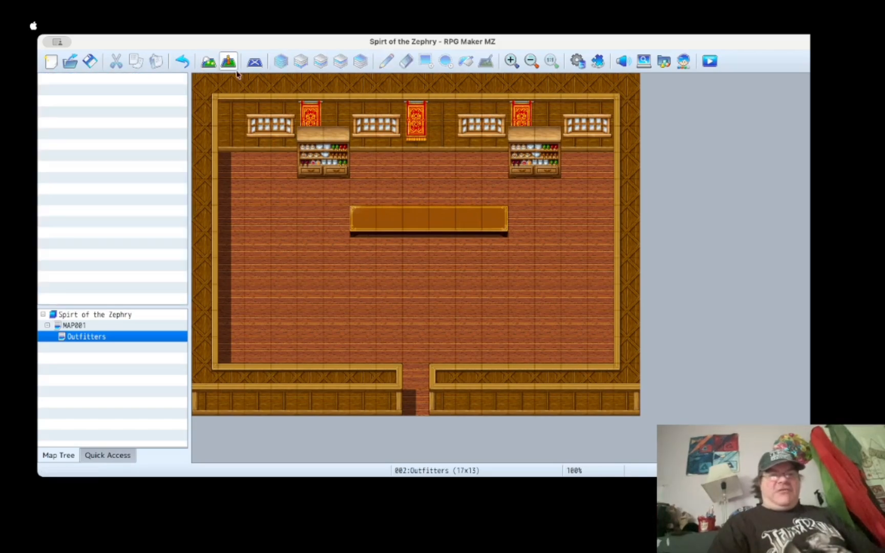
{"action": "double_click", "coordinate": [417, 181]}
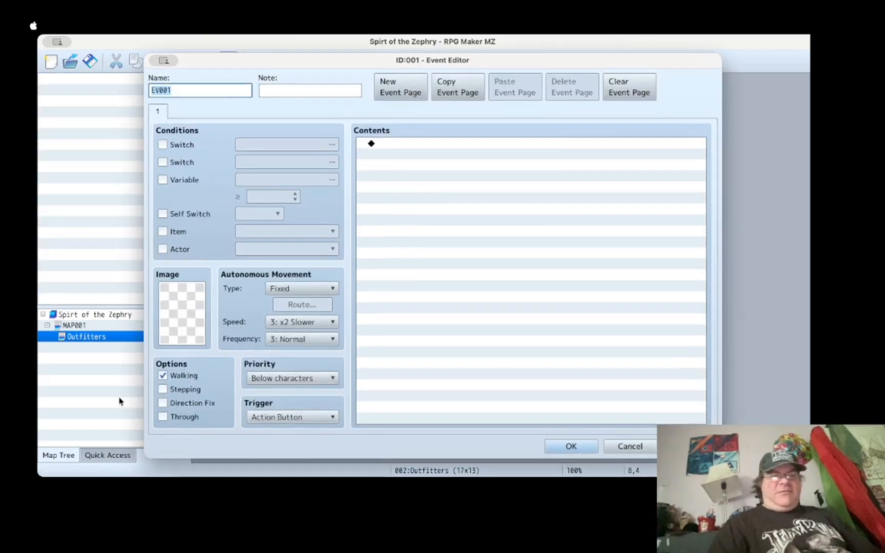
{"action": "double_click", "coordinate": [175, 333]}
{"action": "scroll", "coordinate": [266, 254], "scroll_direction": "down", "scroll_amount": 6}
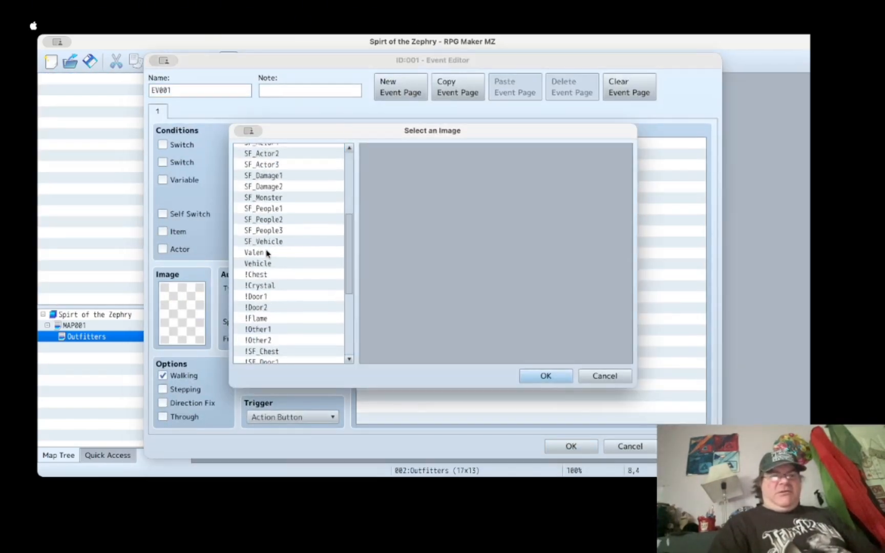
{"action": "scroll", "coordinate": [267, 253], "scroll_direction": "up", "scroll_amount": 8}
{"action": "left_click", "coordinate": [279, 258]}
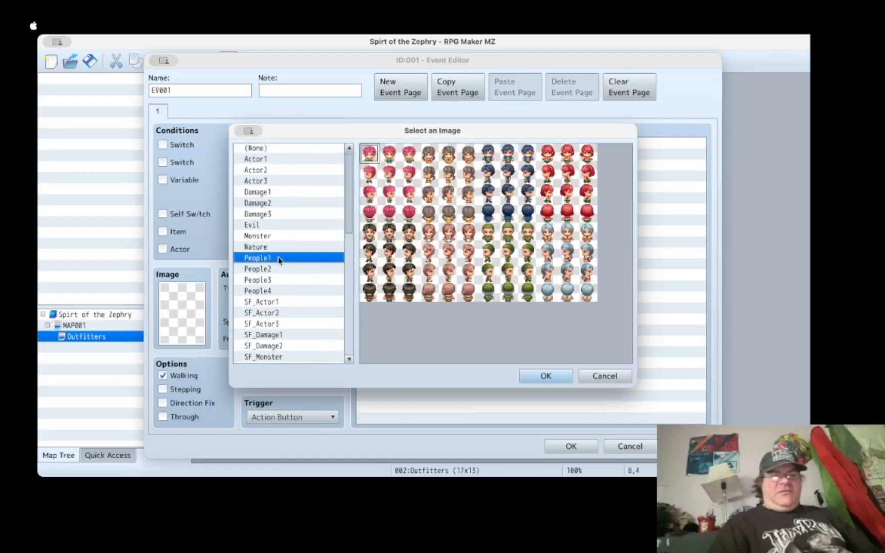
{"action": "left_click", "coordinate": [460, 213]}
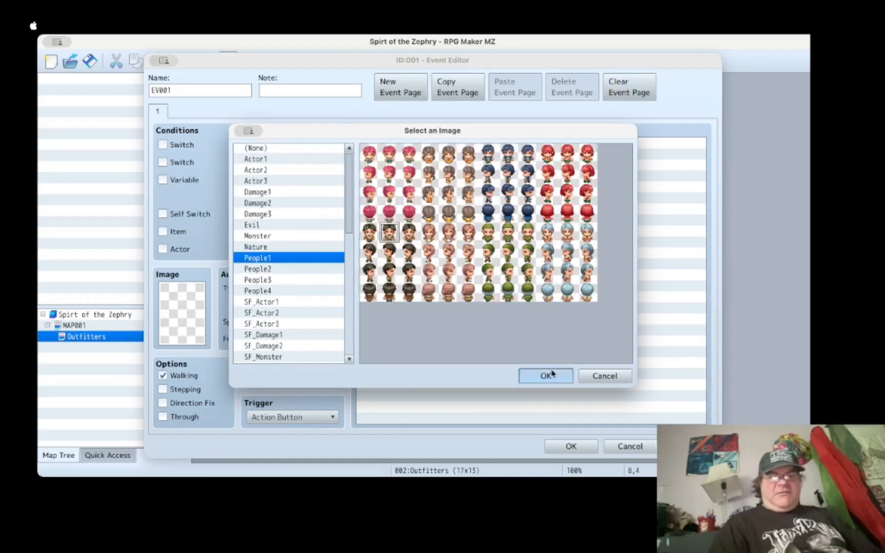
{"action": "left_click", "coordinate": [545, 376]}
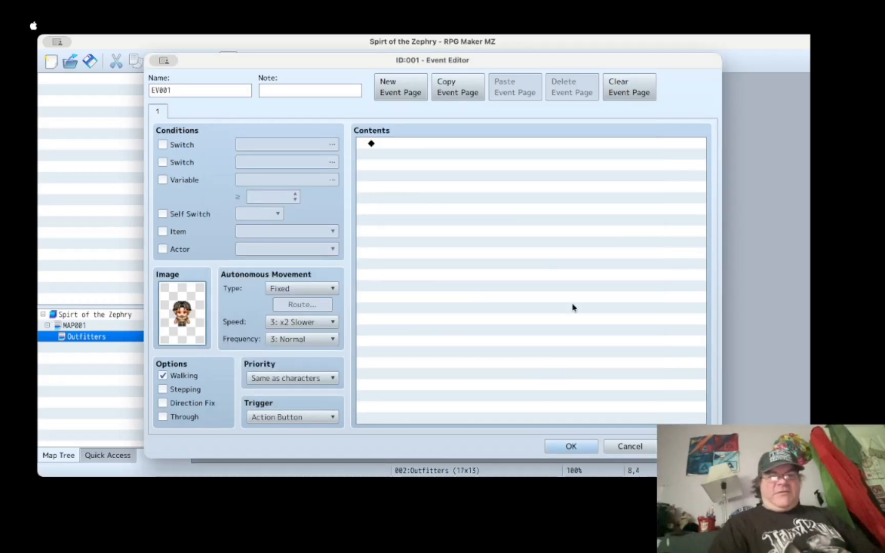
Step: Examine the Shop Processing event command's merchandise list and purchase option without adding the command
{"action": "left_click", "coordinate": [472, 147]}
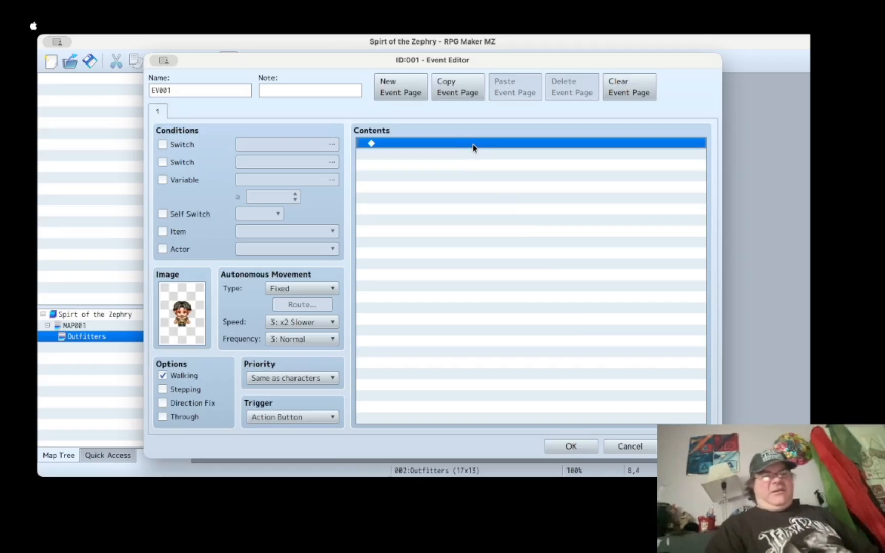
{"action": "double_click", "coordinate": [473, 146]}
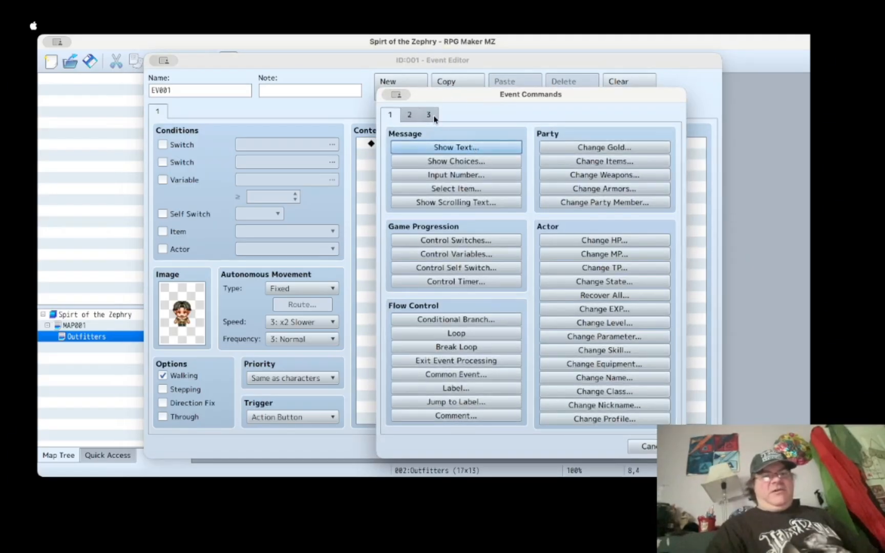
{"action": "left_click", "coordinate": [435, 117]}
{"action": "left_click", "coordinate": [466, 161]}
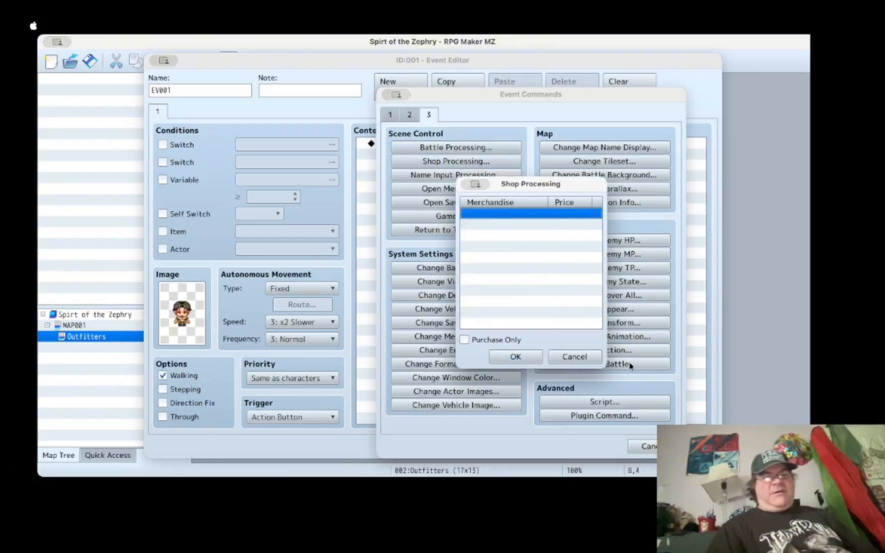
{"action": "left_click", "coordinate": [574, 358]}
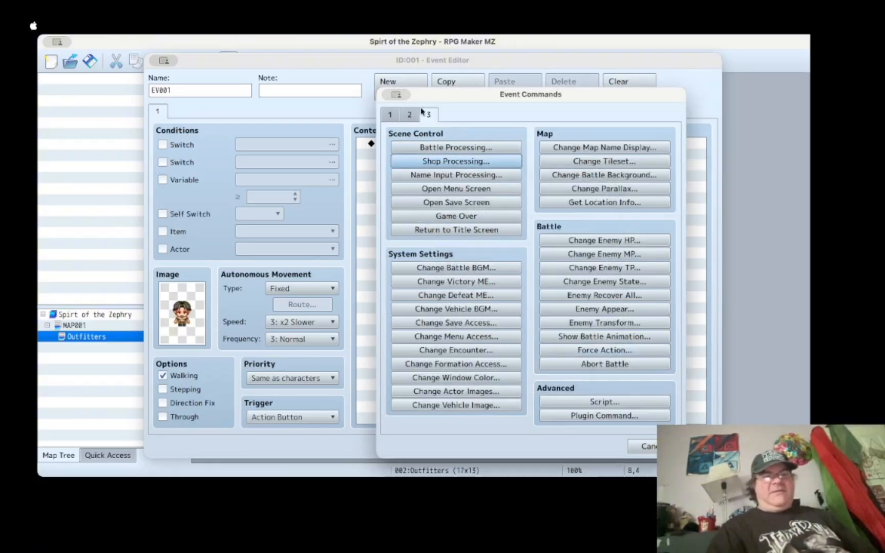
Step: Start a plugin command for the event using VisuMZ_1_ItemsEquipsCore with the Shop: Advanced command
{"action": "left_click", "coordinate": [612, 416]}
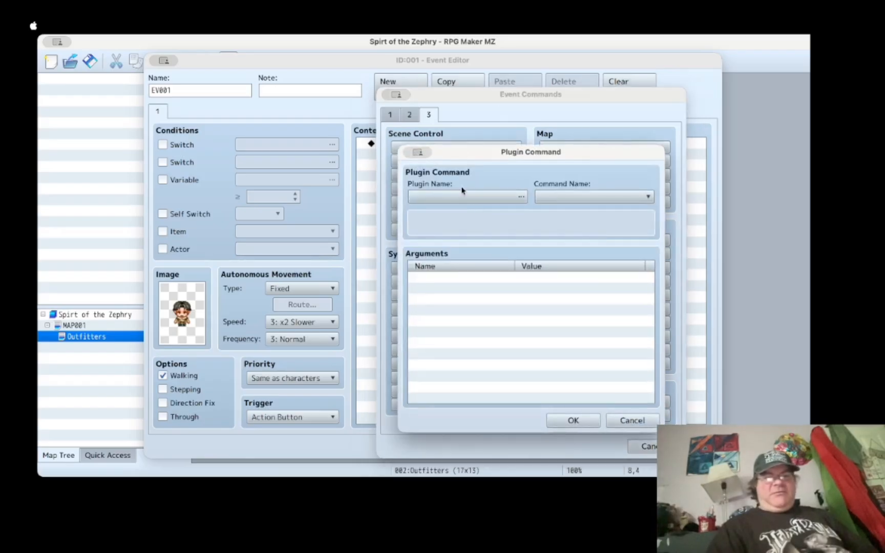
{"action": "double_click", "coordinate": [468, 197]}
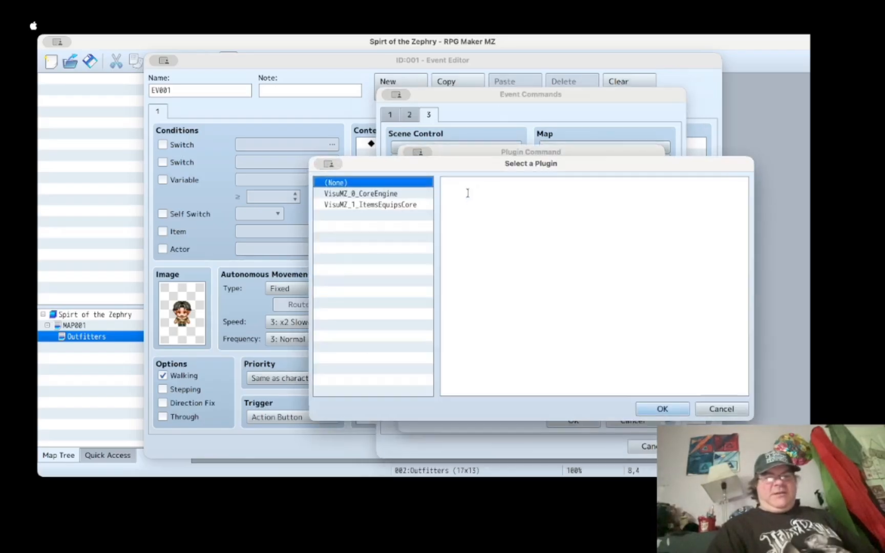
{"action": "left_click", "coordinate": [390, 205]}
{"action": "key", "text": "Return"}
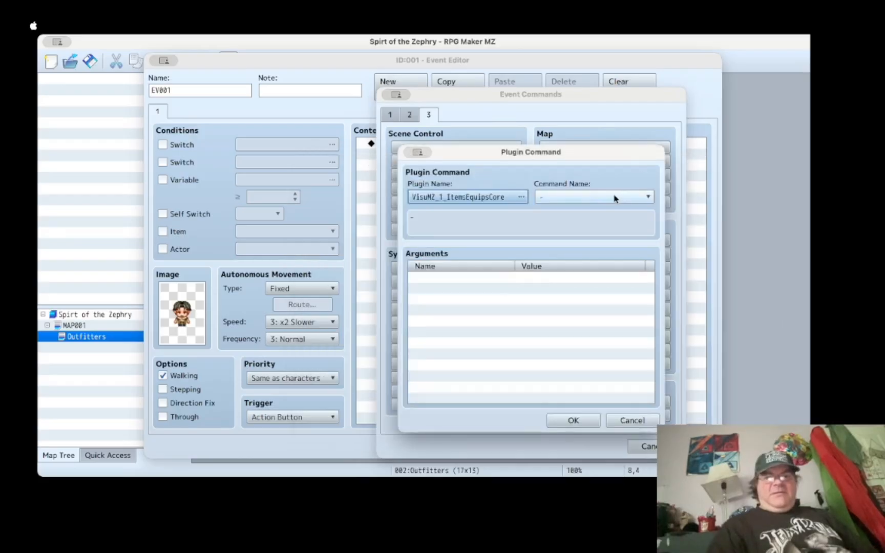
{"action": "left_click", "coordinate": [615, 196]}
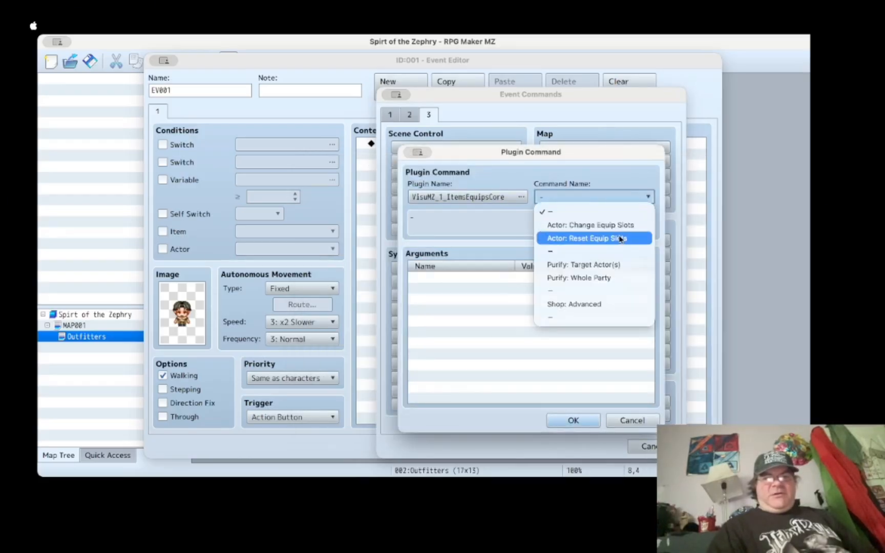
{"action": "left_click", "coordinate": [577, 307]}
Step: Examine the Shop: Advanced arguments for item, weapon and armor ID ranges, Purchase Only and the optional category lists
{"action": "scroll", "coordinate": [550, 296], "scroll_direction": "down", "scroll_amount": 1}
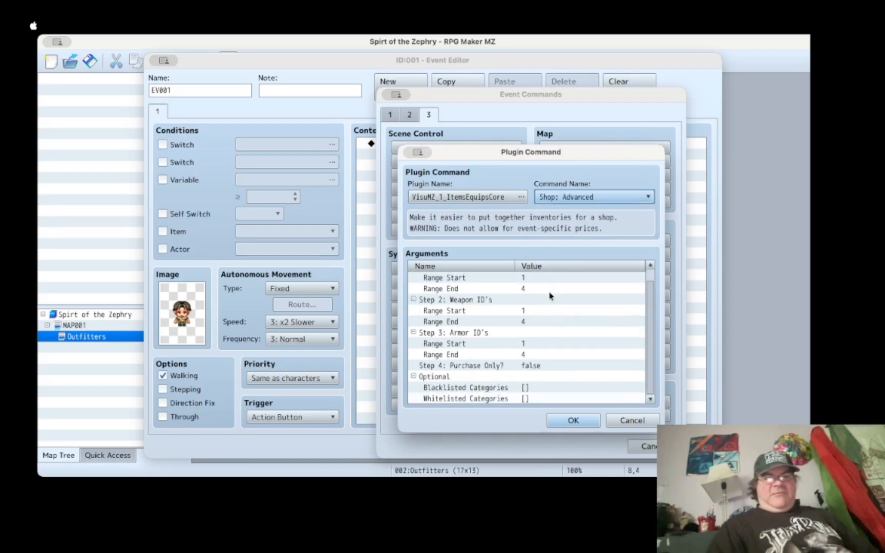
{"action": "scroll", "coordinate": [572, 363], "scroll_direction": "up", "scroll_amount": 1}
{"action": "scroll", "coordinate": [573, 362], "scroll_direction": "down", "scroll_amount": 1}
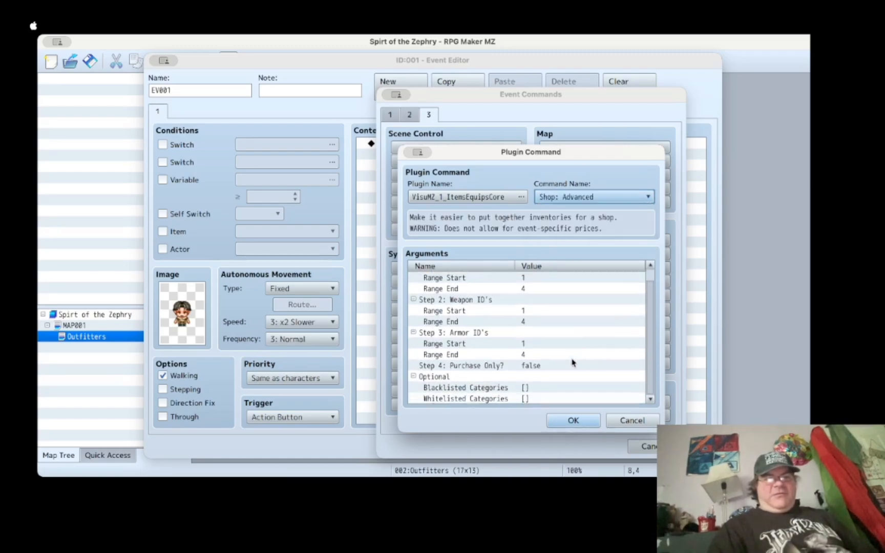
{"action": "scroll", "coordinate": [574, 358], "scroll_direction": "up", "scroll_amount": 1}
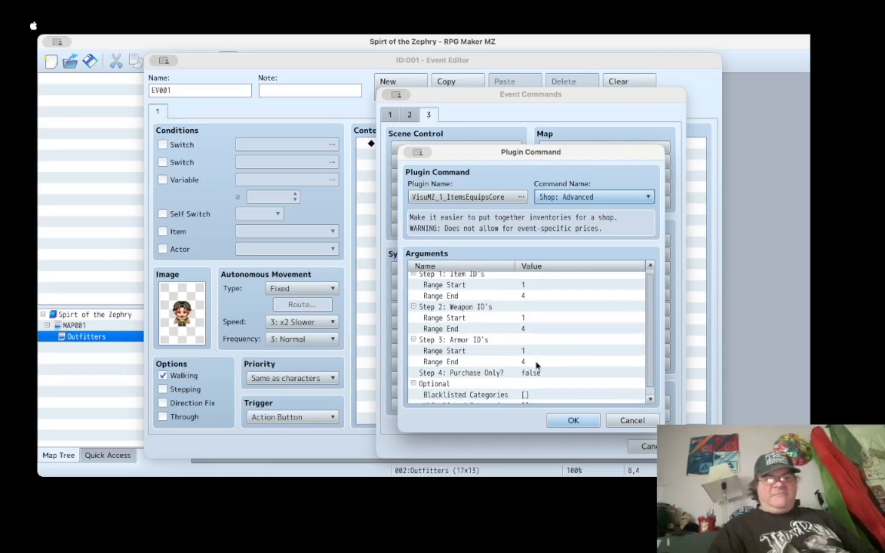
{"action": "scroll", "coordinate": [524, 365], "scroll_direction": "down", "scroll_amount": 1}
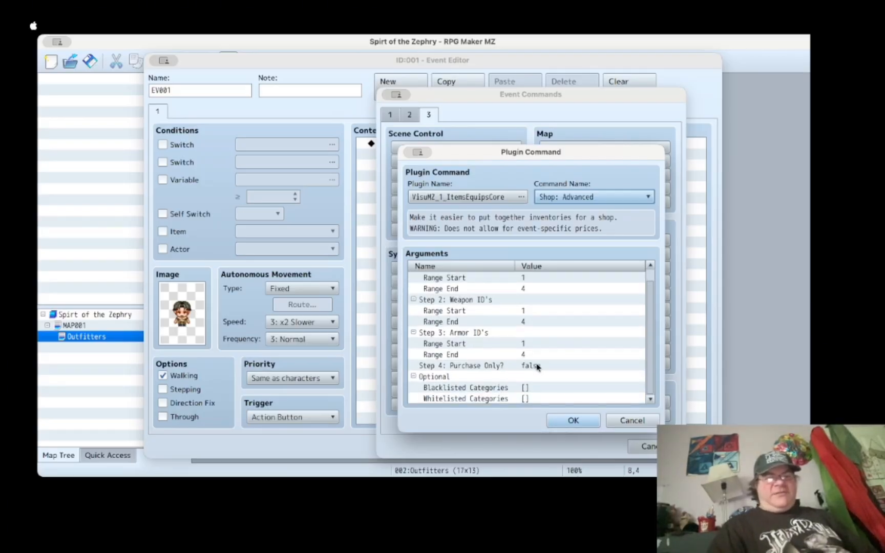
{"action": "left_click", "coordinate": [538, 367]}
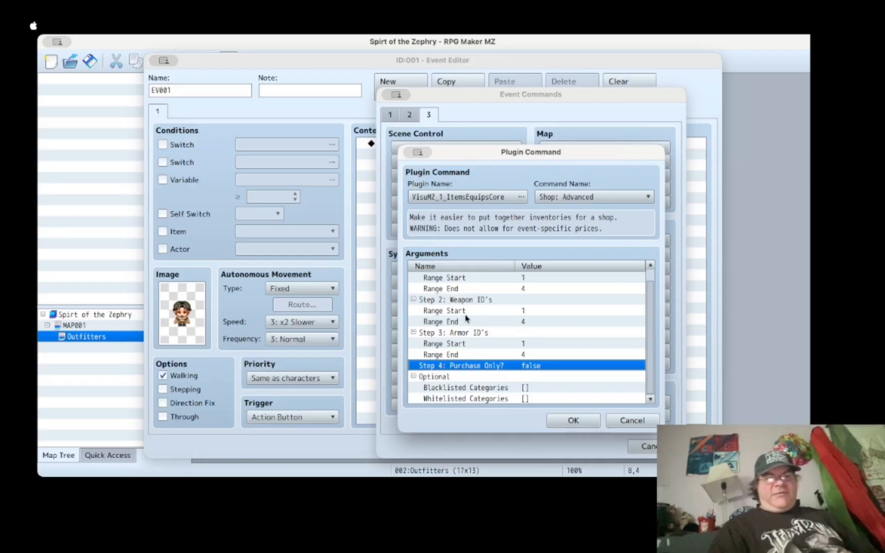
{"action": "scroll", "coordinate": [466, 319], "scroll_direction": "up", "scroll_amount": 1}
{"action": "left_click", "coordinate": [525, 355]}
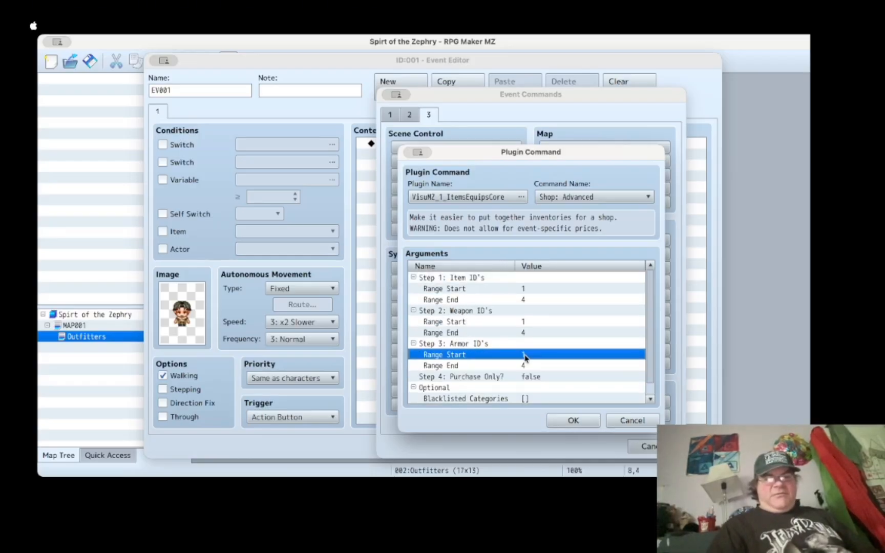
Step: Set the start and end of both the weapon and armor ID ranges to None
{"action": "double_click", "coordinate": [525, 355]}
{"action": "left_click", "coordinate": [506, 285]}
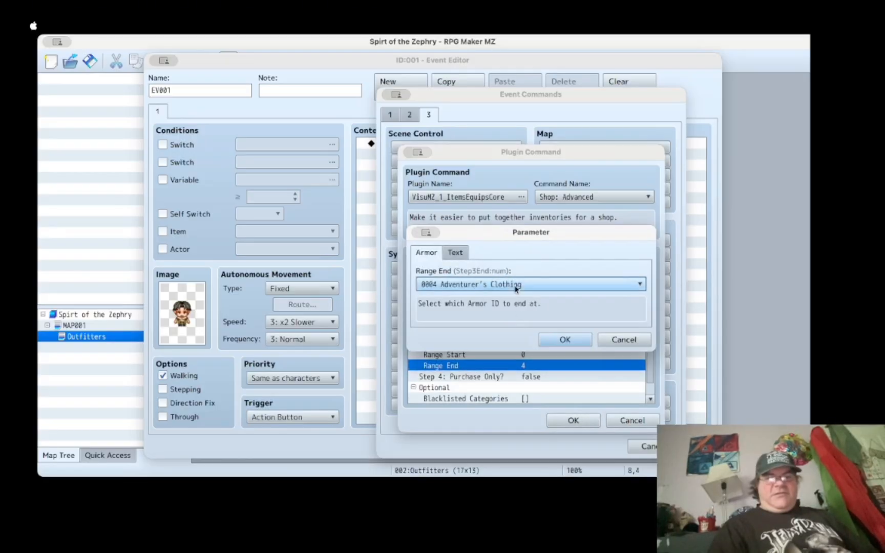
{"action": "left_click", "coordinate": [516, 290]}
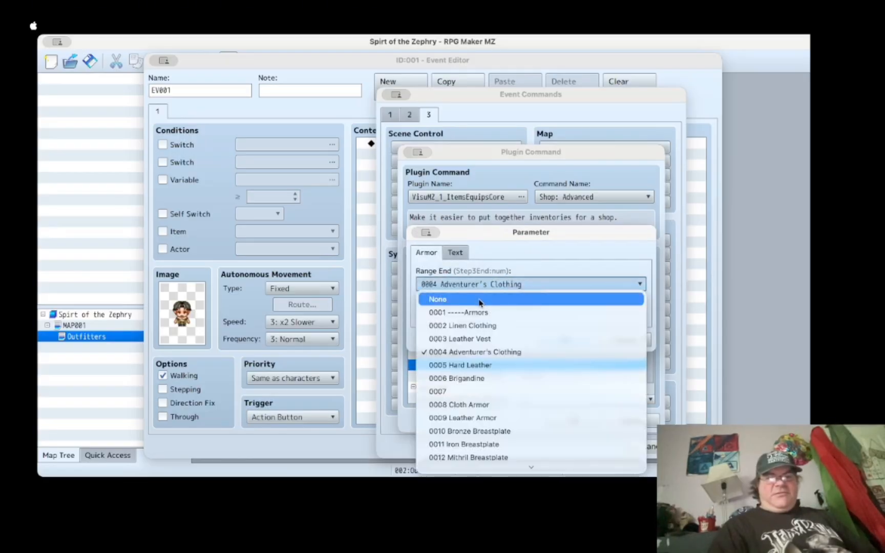
{"action": "left_click", "coordinate": [482, 302]}
{"action": "left_click", "coordinate": [565, 340]}
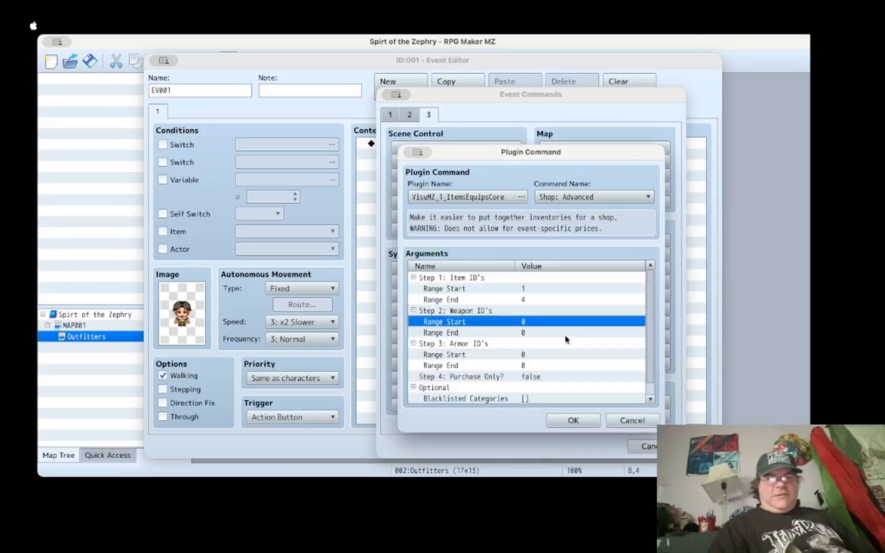
Step: Set the item ID range to start at 0007 Potion and end at 0015 Elixir
{"action": "left_click", "coordinate": [497, 289]}
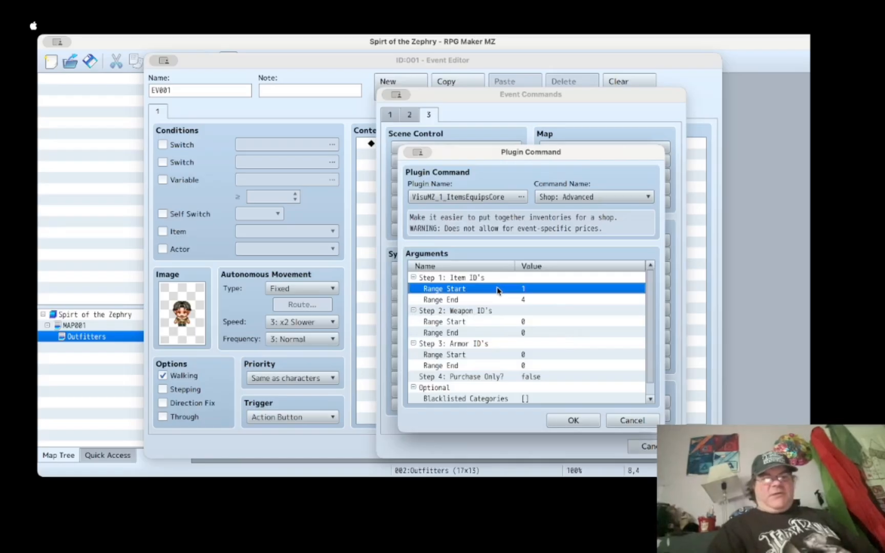
{"action": "double_click", "coordinate": [497, 290]}
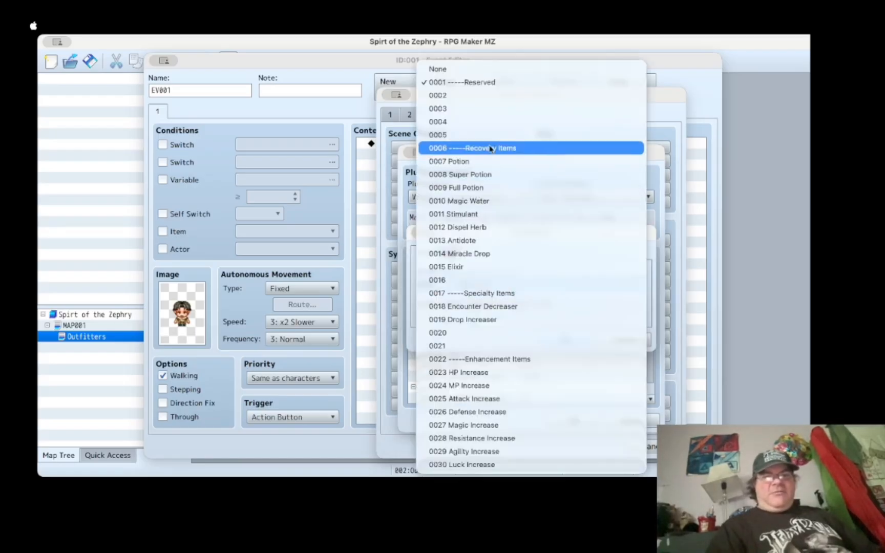
{"action": "left_click", "coordinate": [475, 160]}
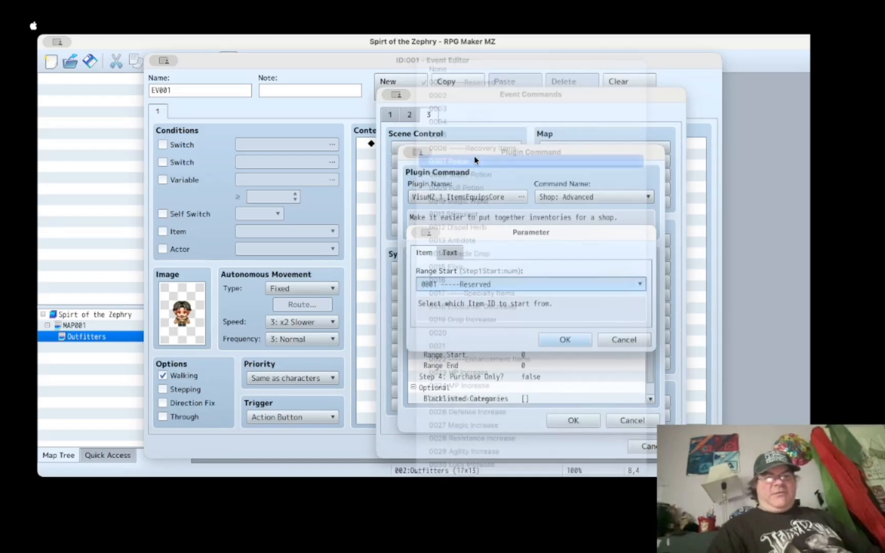
{"action": "left_click", "coordinate": [556, 338]}
{"action": "double_click", "coordinate": [532, 300]}
{"action": "left_click", "coordinate": [526, 291]}
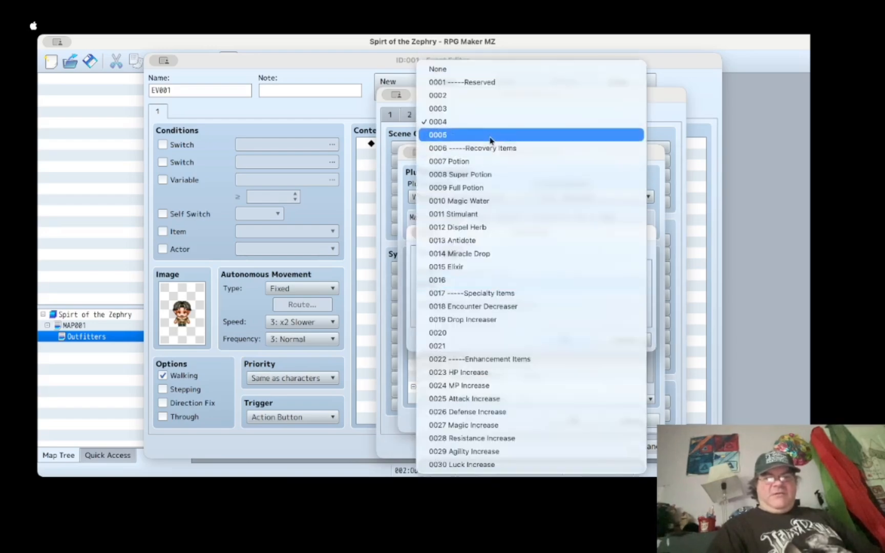
{"action": "left_click", "coordinate": [481, 266]}
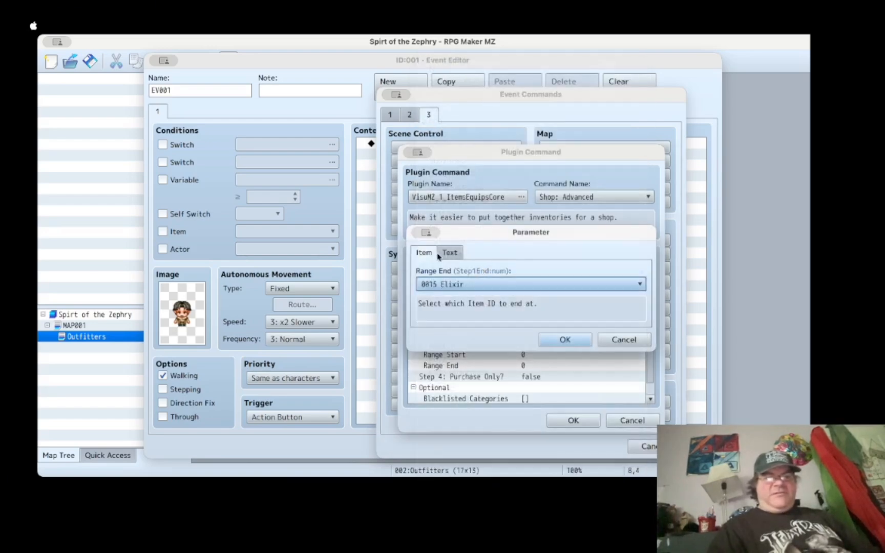
{"action": "left_click", "coordinate": [564, 340]}
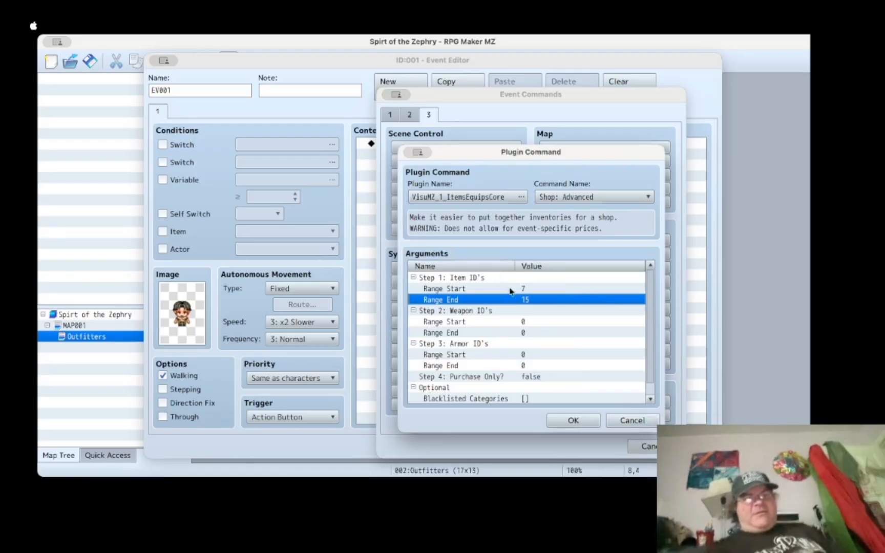
Step: Make the shop purchase-only and add the Shop: Advanced command to the event
{"action": "left_click", "coordinate": [489, 380]}
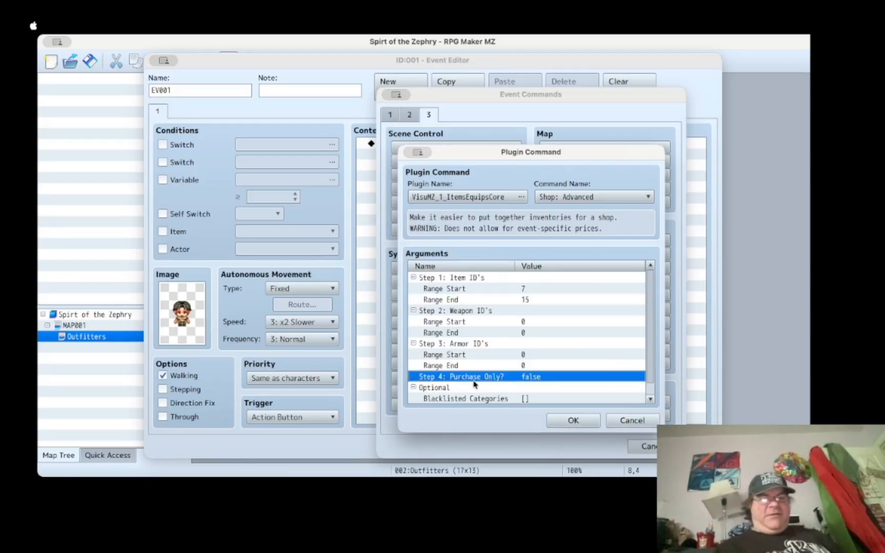
{"action": "double_click", "coordinate": [476, 378]}
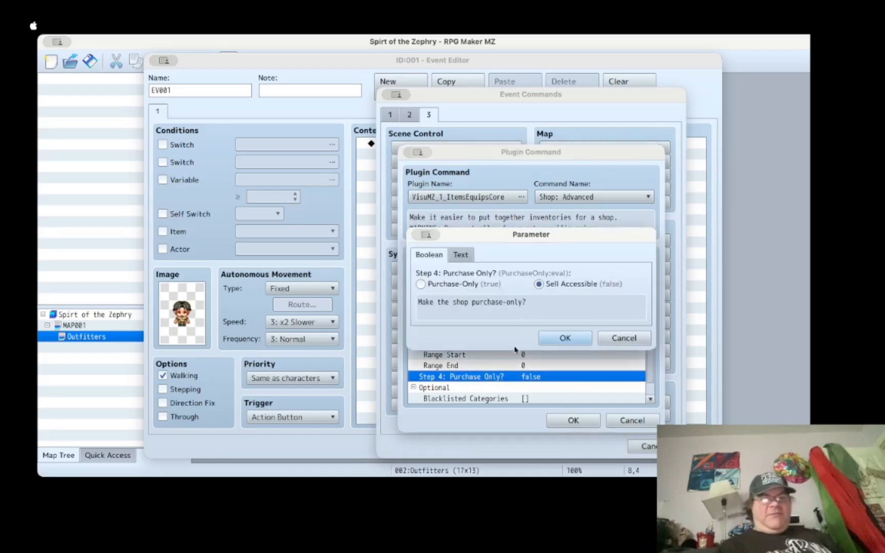
{"action": "left_click", "coordinate": [420, 284]}
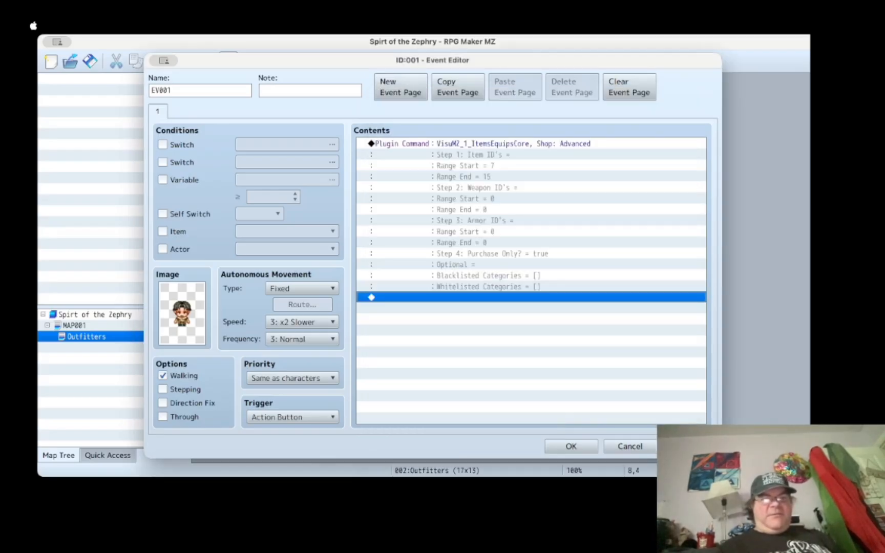
Step: Insert text "Welcome to my shop what can I get for you?" before the plugin command, using People1's moustached man face, and save the event
{"action": "left_click", "coordinate": [475, 143]}
{"action": "right_click", "coordinate": [475, 143]}
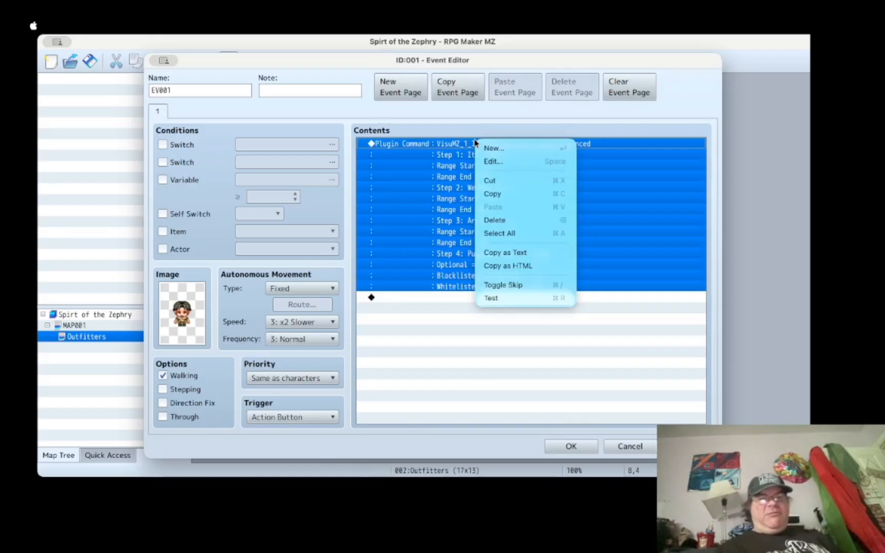
{"action": "left_click", "coordinate": [492, 148]}
{"action": "left_click", "coordinate": [489, 147]}
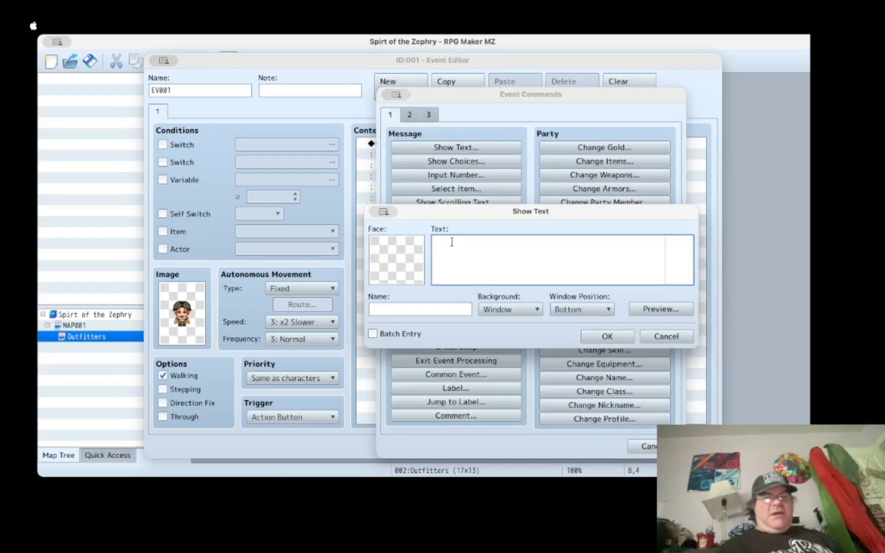
{"action": "double_click", "coordinate": [375, 241]}
{"action": "left_click", "coordinate": [377, 248]}
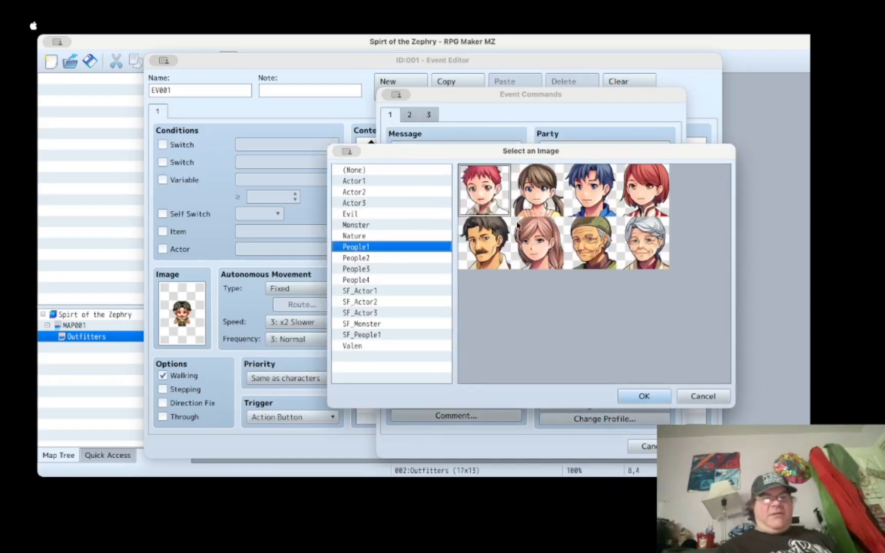
{"action": "double_click", "coordinate": [559, 249]}
{"action": "key", "text": "Return"}
{"action": "type", "text": "w"}
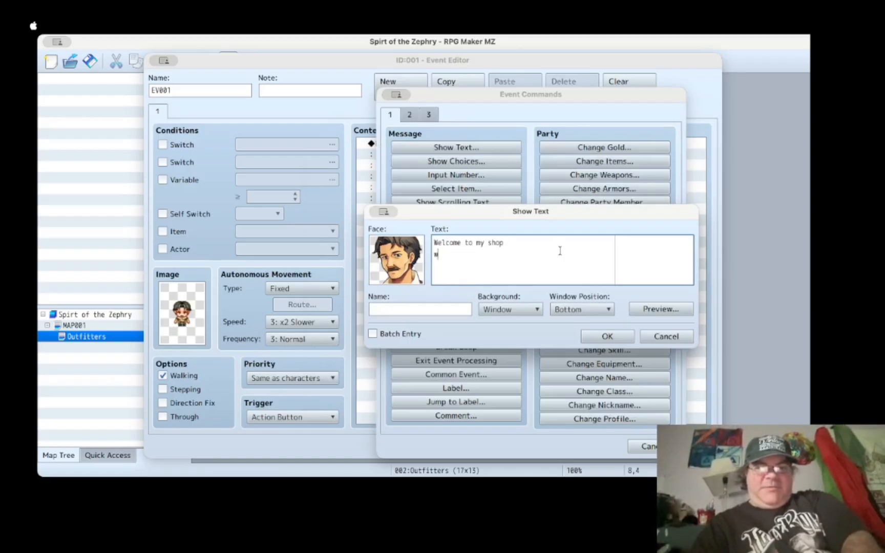
{"action": "type", "text": "hat can I get for you?"}
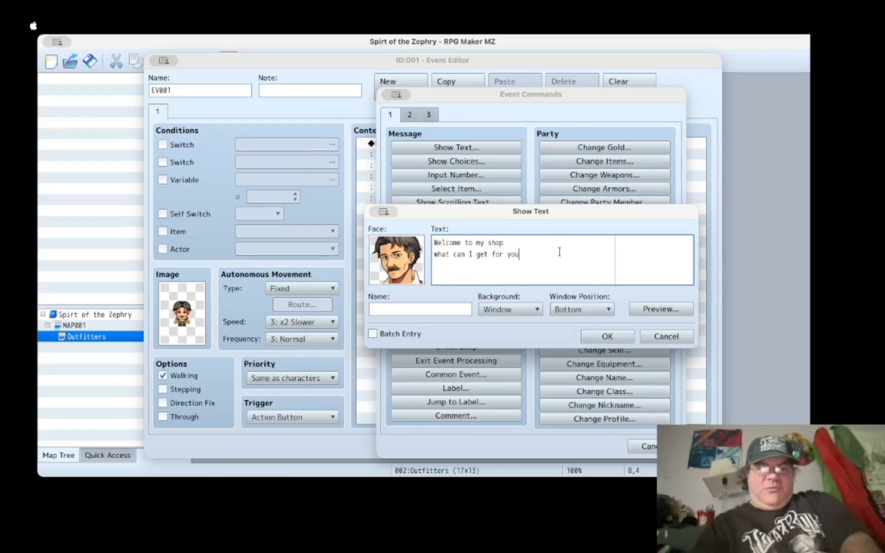
{"action": "left_click", "coordinate": [608, 336]}
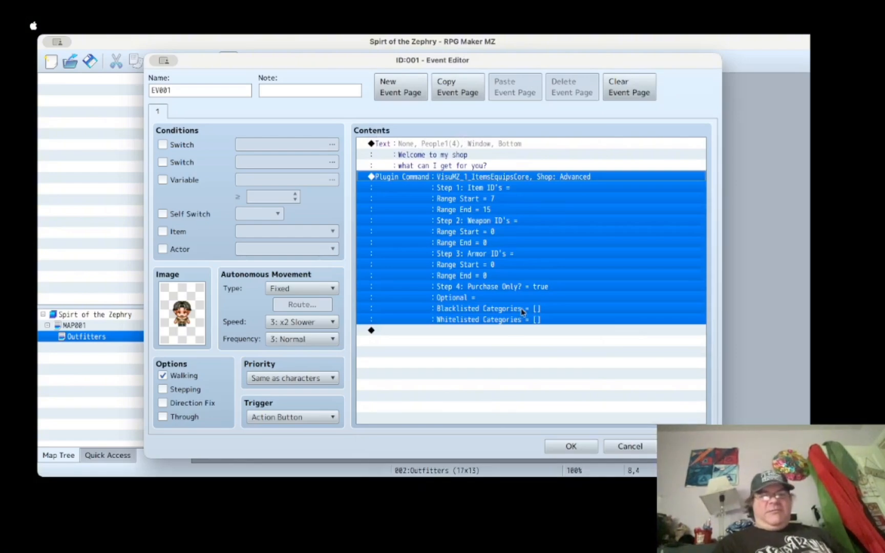
{"action": "left_click", "coordinate": [687, 447]}
{"action": "left_click", "coordinate": [588, 453]}
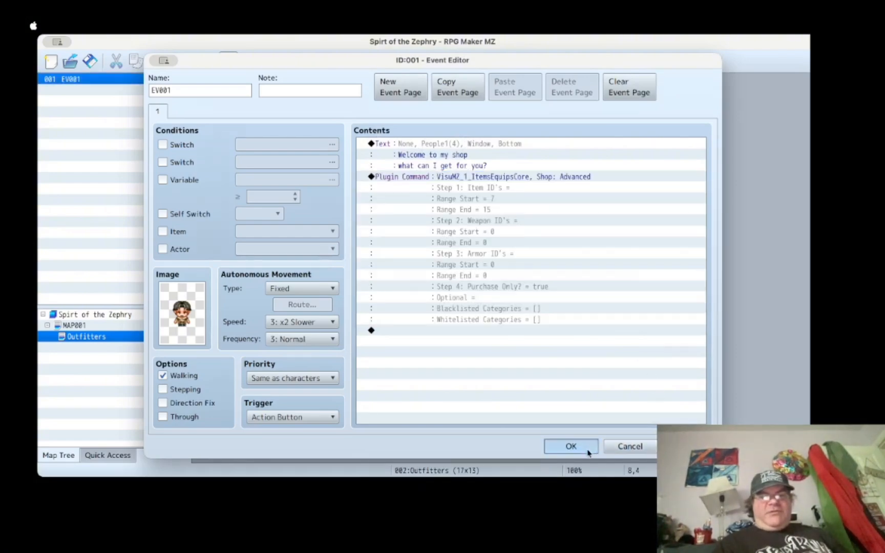
Step: Create a quick transfer event at the shop exit 8,12 leading to the MAP001 path just below the outfitters' doorway
{"action": "right_click", "coordinate": [434, 375]}
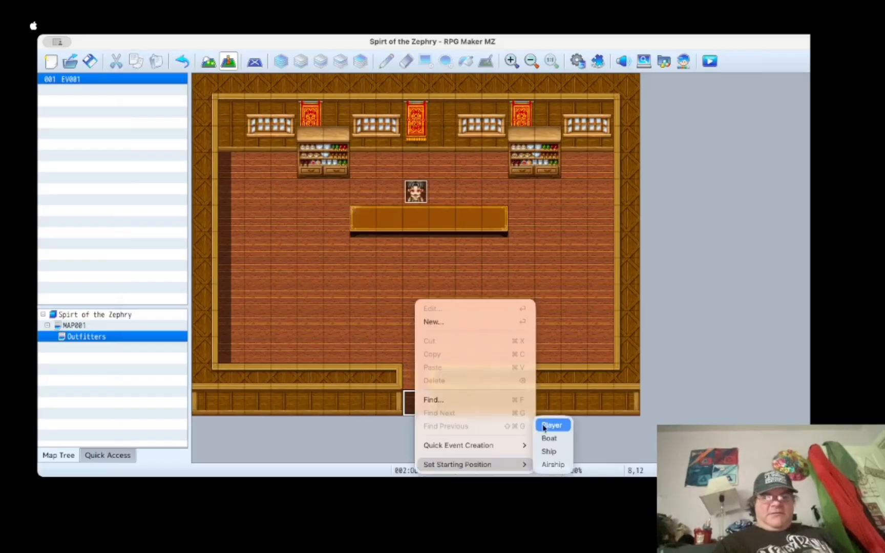
{"action": "mouse_move", "coordinate": [514, 447]}
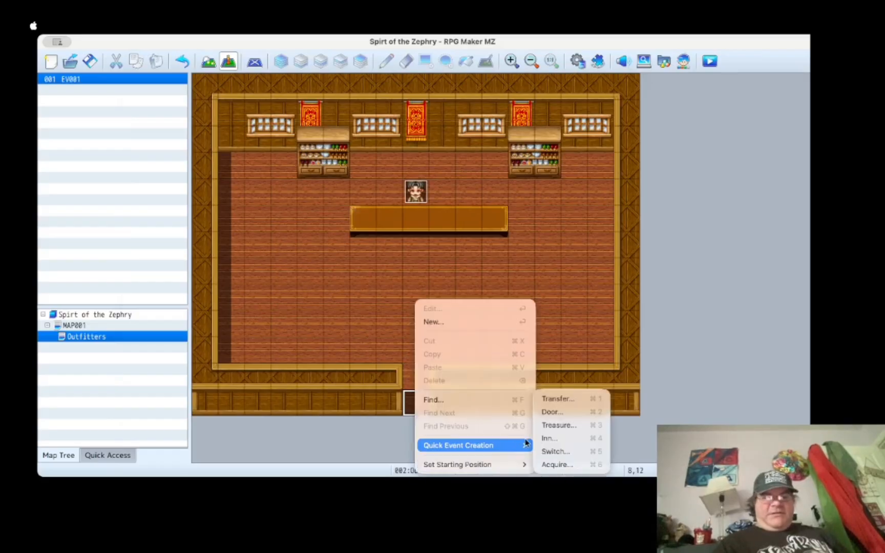
{"action": "left_click", "coordinate": [538, 399]}
{"action": "left_click", "coordinate": [379, 257]}
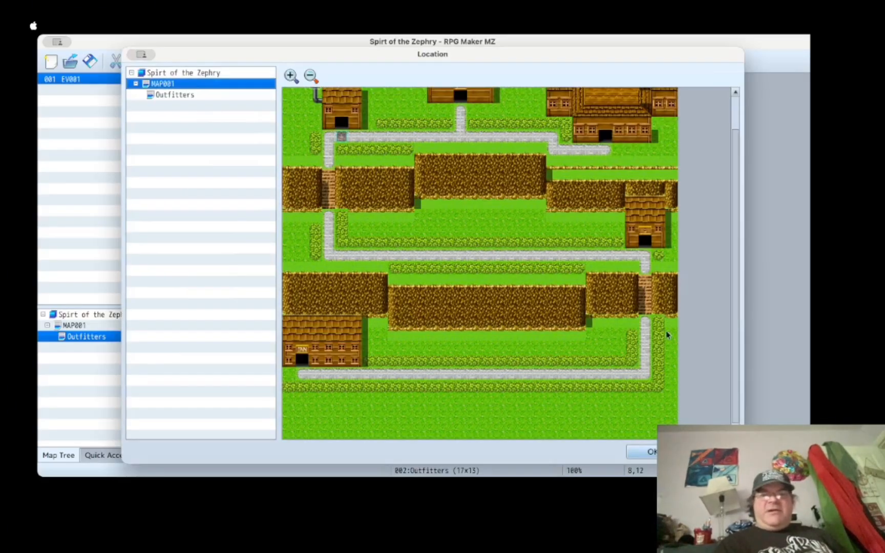
{"action": "scroll", "coordinate": [681, 341], "scroll_direction": "up", "scroll_amount": 2}
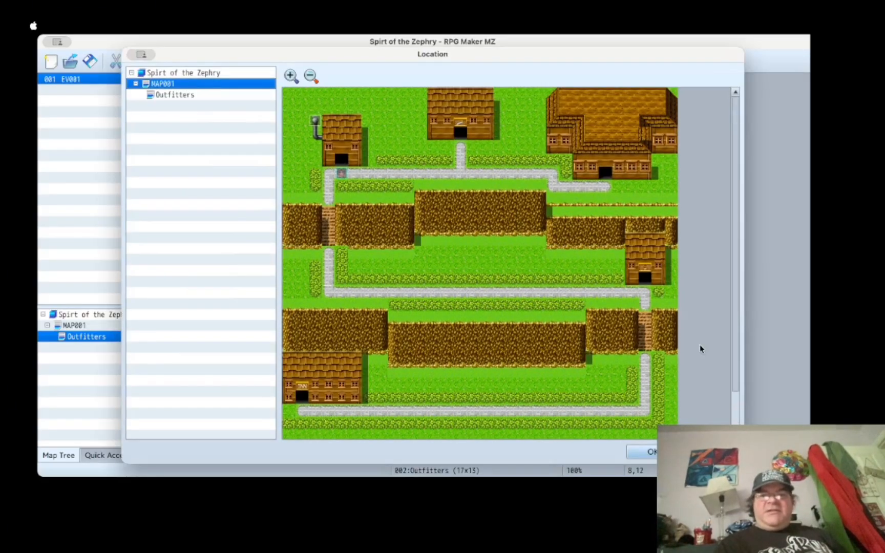
{"action": "left_click", "coordinate": [647, 298]}
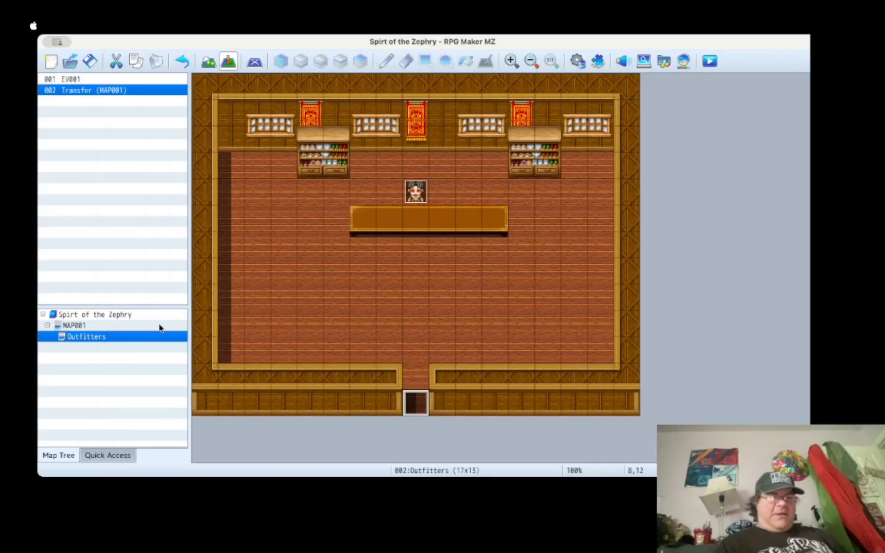
Step: Create a quick door event at 27,14 on MAP001 that leads to Outfitters (8,11), keeping the default door image
{"action": "left_click", "coordinate": [158, 326]}
{"action": "right_click", "coordinate": [787, 301]}
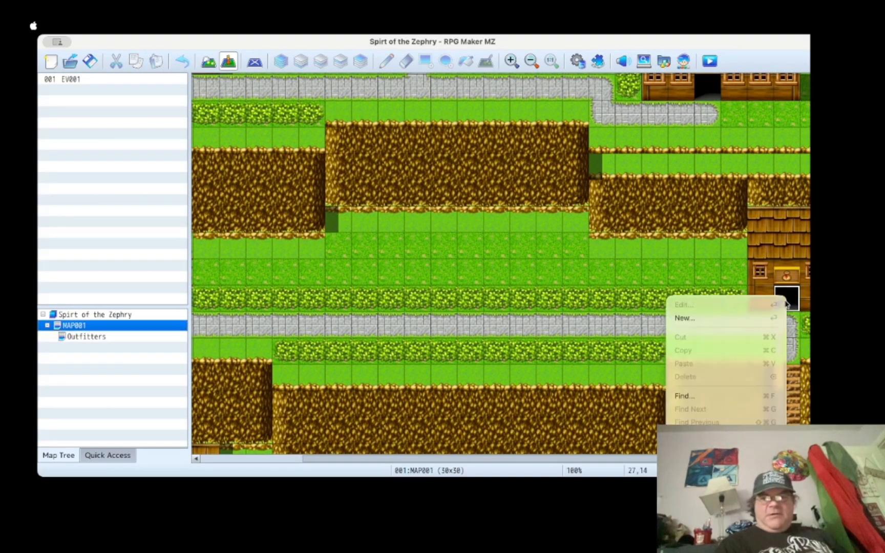
{"action": "mouse_move", "coordinate": [717, 442]}
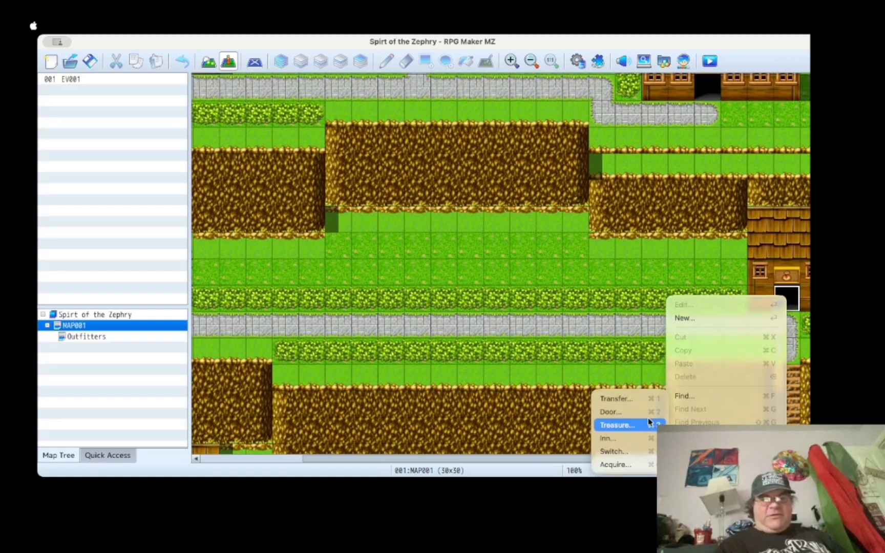
{"action": "left_click", "coordinate": [611, 412]}
{"action": "left_click", "coordinate": [461, 232]}
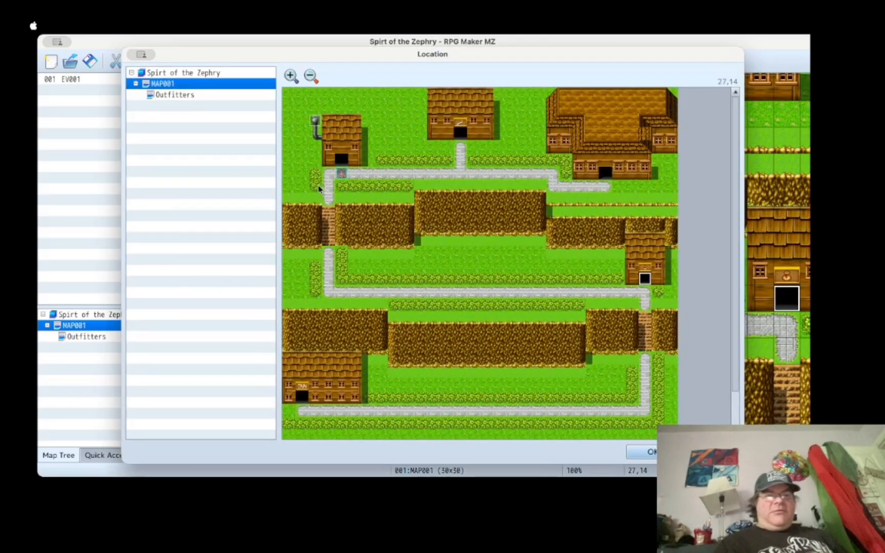
{"action": "left_click", "coordinate": [175, 95]}
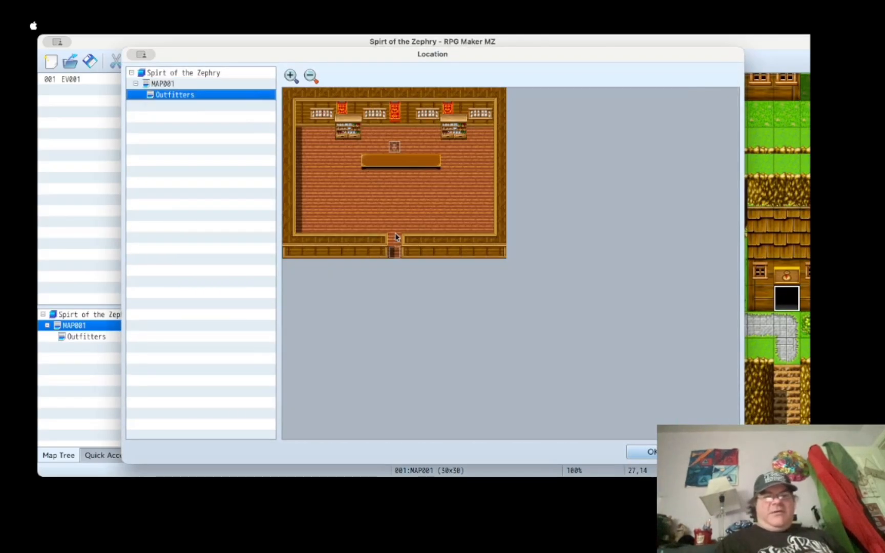
{"action": "left_click", "coordinate": [395, 239]}
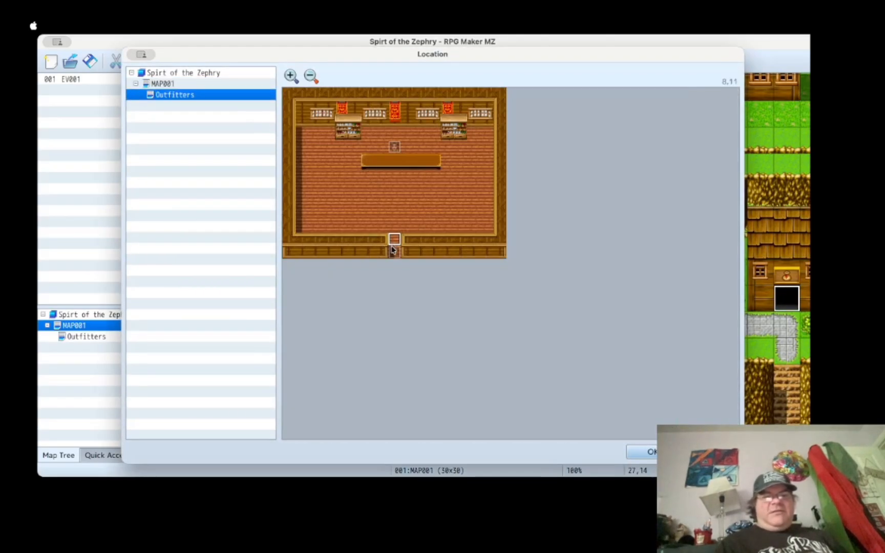
{"action": "left_click", "coordinate": [643, 452]}
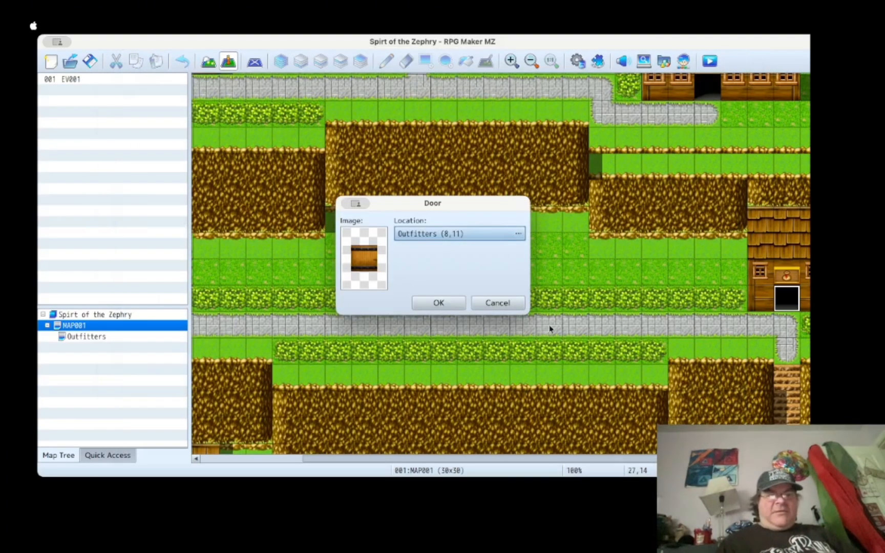
{"action": "left_click", "coordinate": [459, 302]}
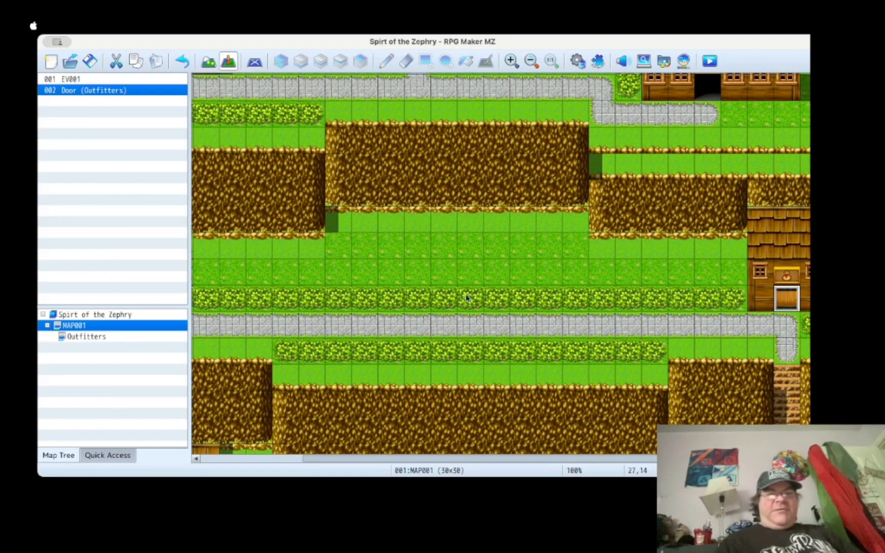
{"action": "scroll", "coordinate": [467, 297], "scroll_direction": "up", "scroll_amount": 5}
{"action": "scroll", "coordinate": [533, 270], "scroll_direction": "down", "scroll_amount": 1}
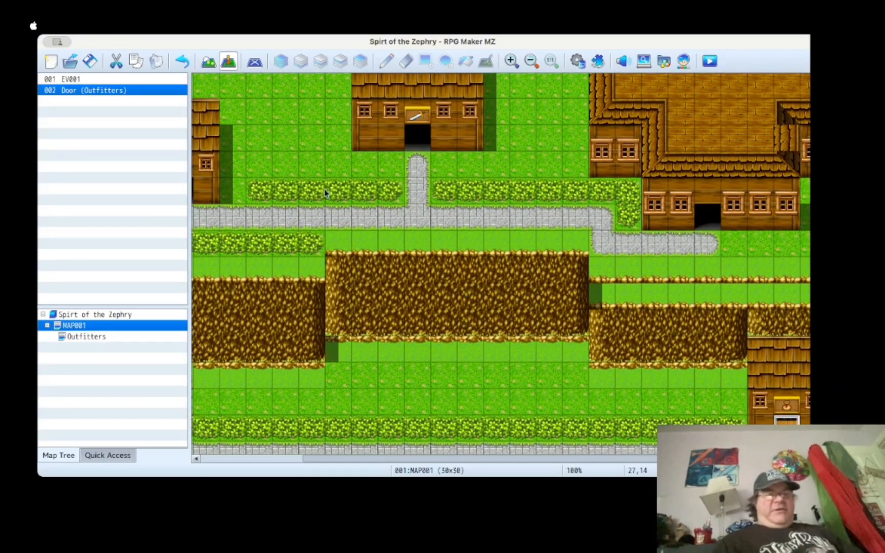
{"action": "scroll", "coordinate": [429, 191], "scroll_direction": "left", "scroll_amount": 5}
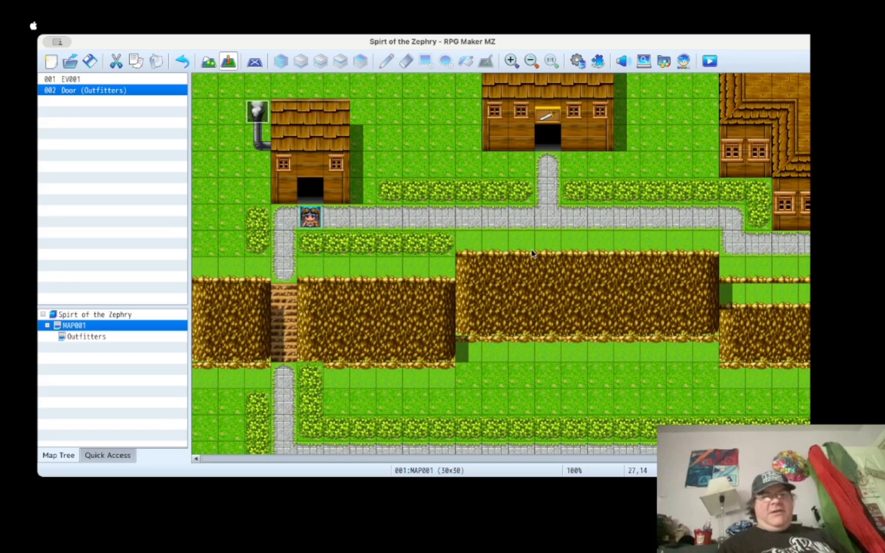
{"action": "scroll", "coordinate": [513, 218], "scroll_direction": "down", "scroll_amount": 6}
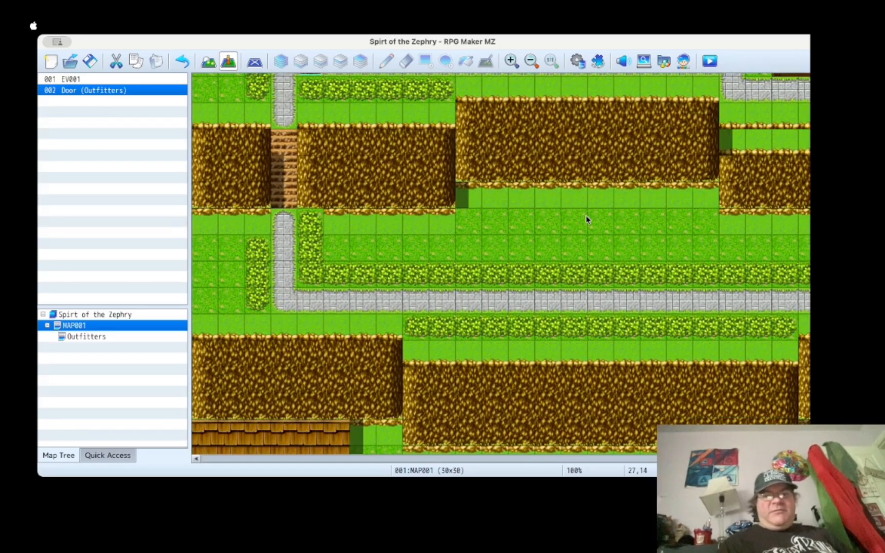
{"action": "scroll", "coordinate": [609, 217], "scroll_direction": "up", "scroll_amount": 5}
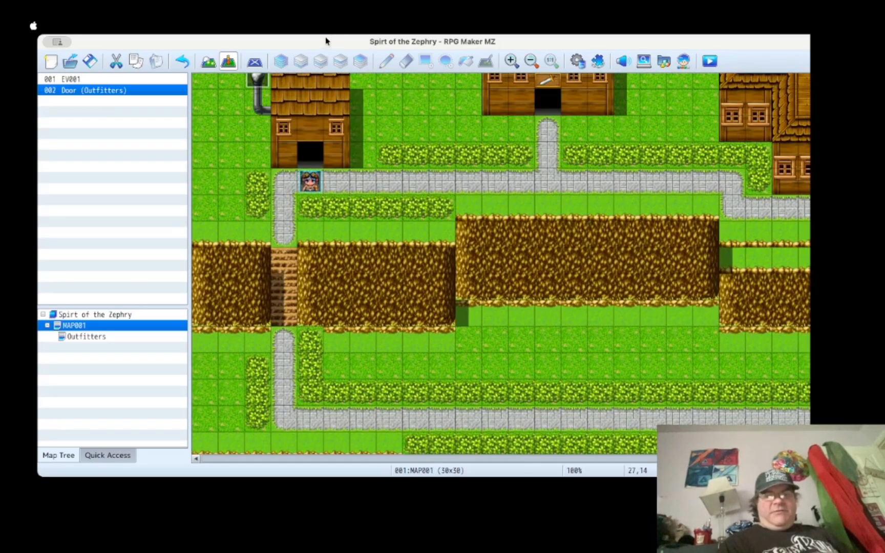
Step: Create a new event on the MAP001 path at 17,6 using the red-haired character from the People1 sheet as its image
{"action": "double_click", "coordinate": [660, 183]}
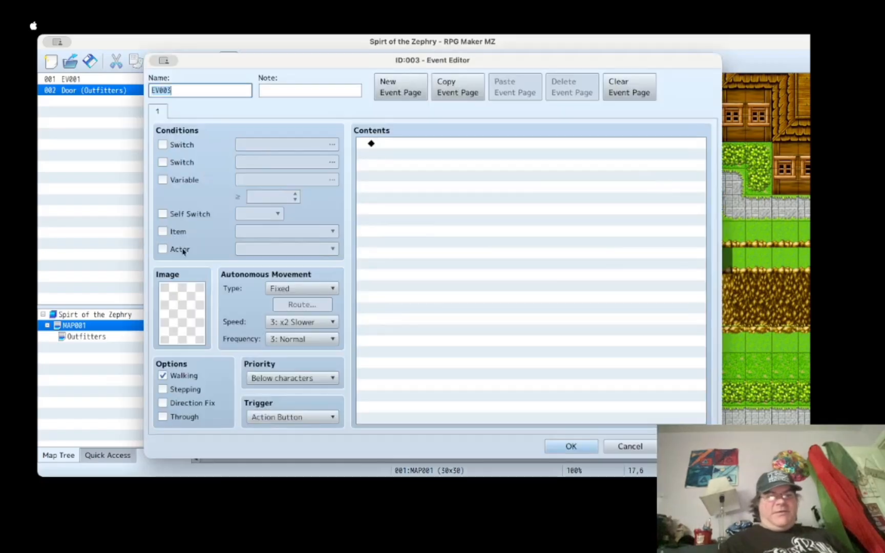
{"action": "double_click", "coordinate": [171, 320]}
{"action": "left_click", "coordinate": [282, 260]}
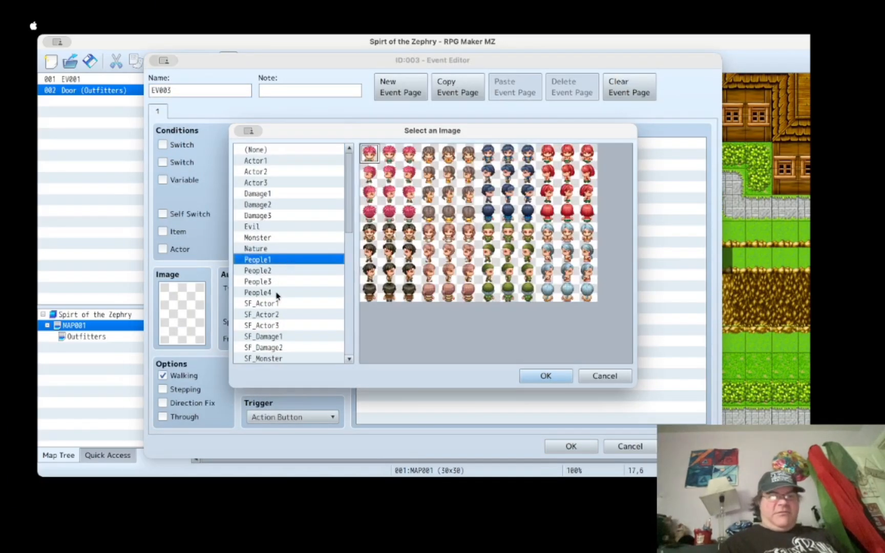
{"action": "left_click", "coordinate": [391, 156]}
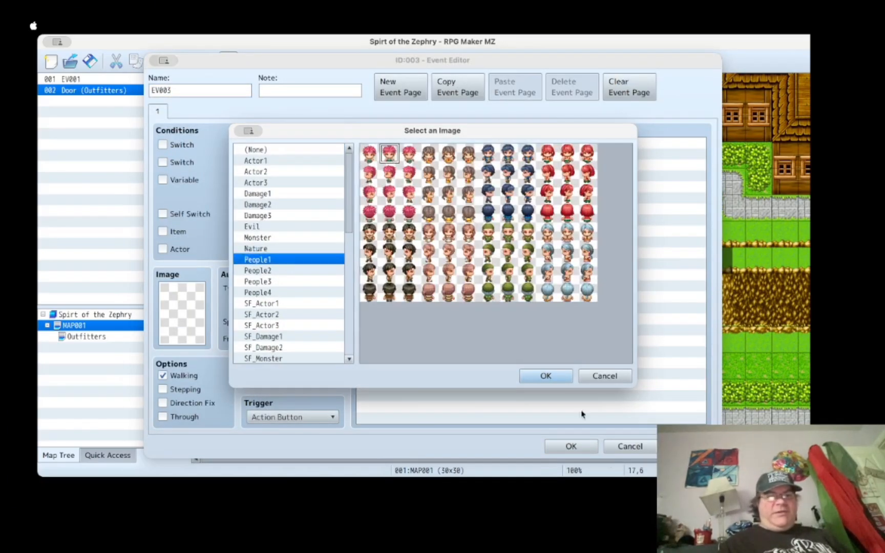
{"action": "double_click", "coordinate": [369, 173]}
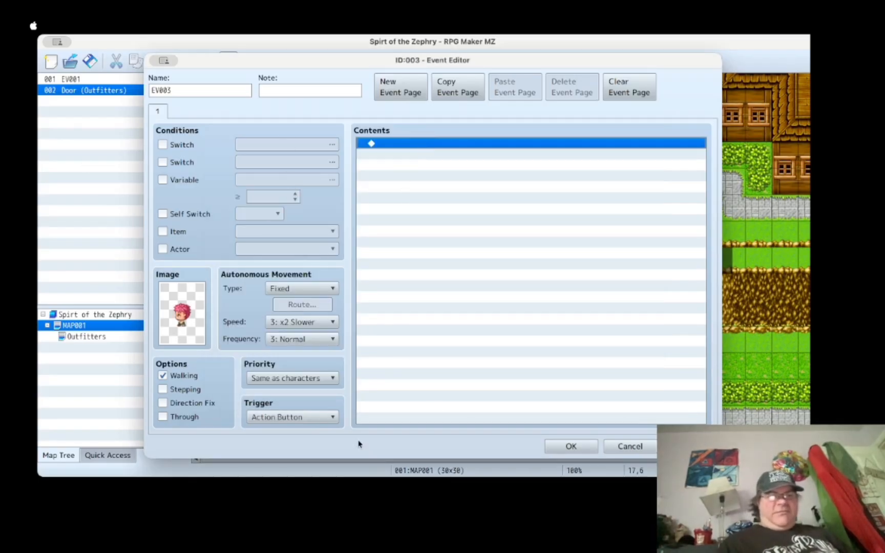
Step: Set the villager event's autonomous movement type to Random and enable the Stepping option
{"action": "left_click", "coordinate": [302, 289]}
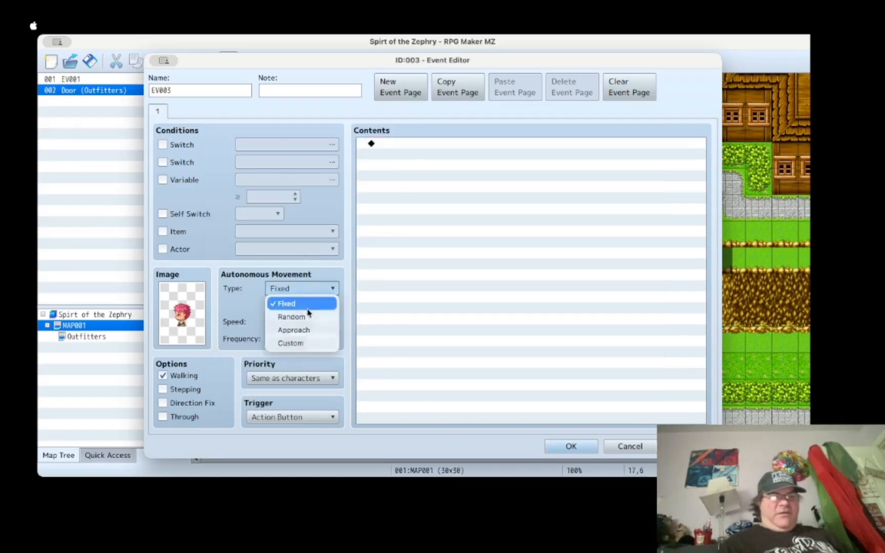
{"action": "left_click", "coordinate": [309, 316]}
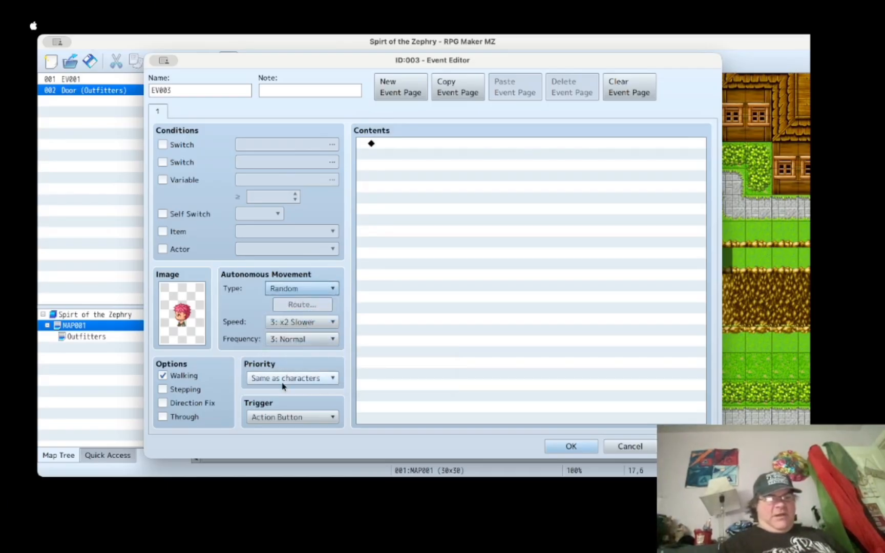
{"action": "left_click", "coordinate": [163, 391]}
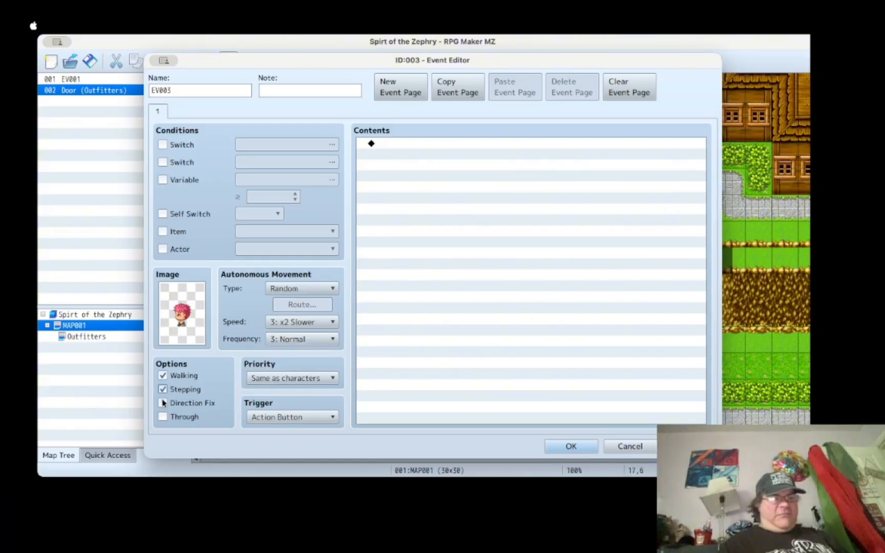
Step: Add text "Something strange is happening in the old mine just outside of town." with People1's red-haired face, and save the event
{"action": "right_click", "coordinate": [401, 148]}
{"action": "left_click", "coordinate": [403, 149]}
{"action": "left_click", "coordinate": [401, 149]}
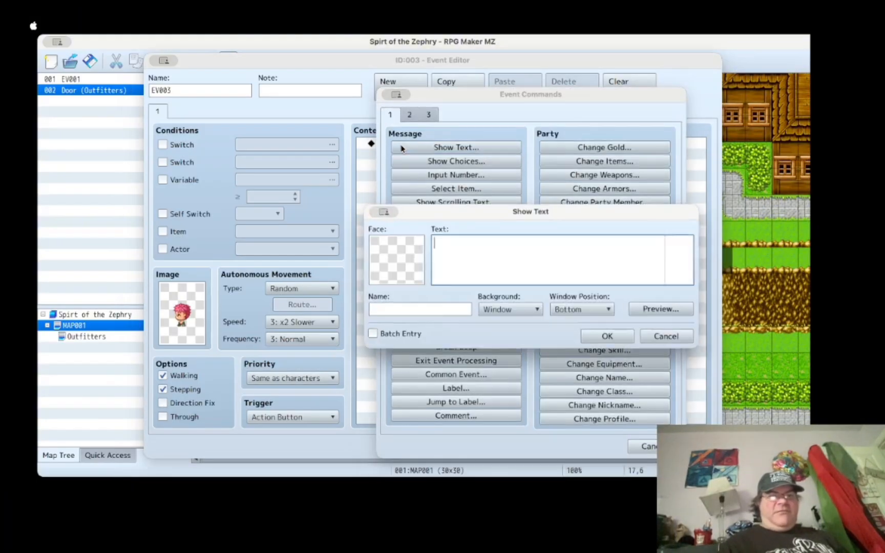
{"action": "double_click", "coordinate": [388, 272]}
{"action": "left_click", "coordinate": [359, 247]}
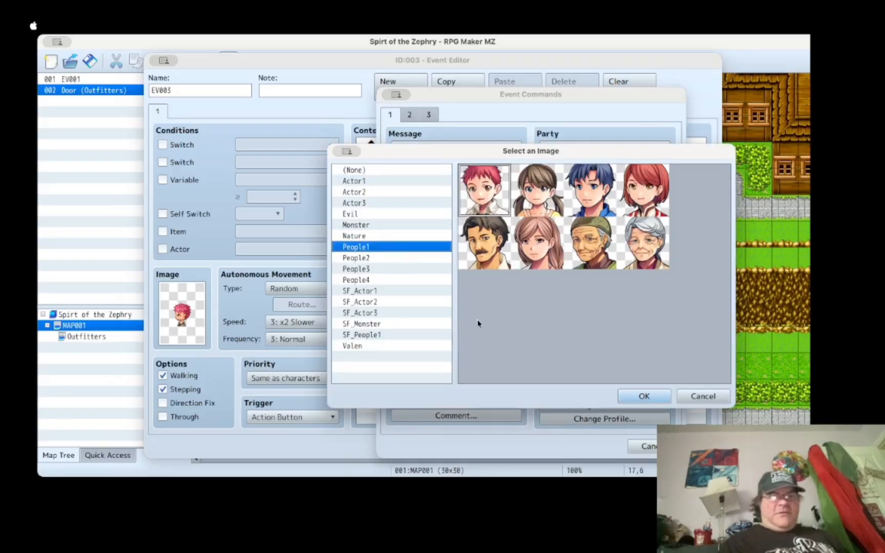
{"action": "left_click", "coordinate": [643, 397]}
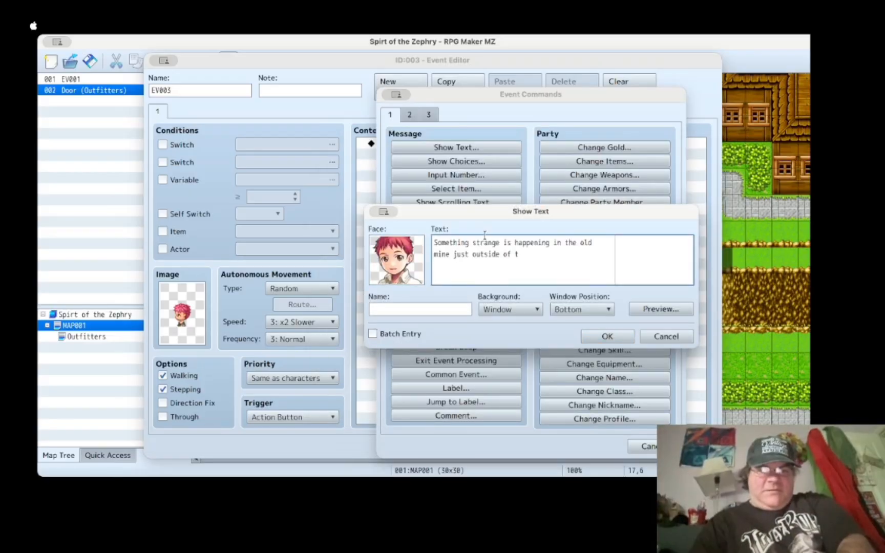
{"action": "type", "text": "own."}
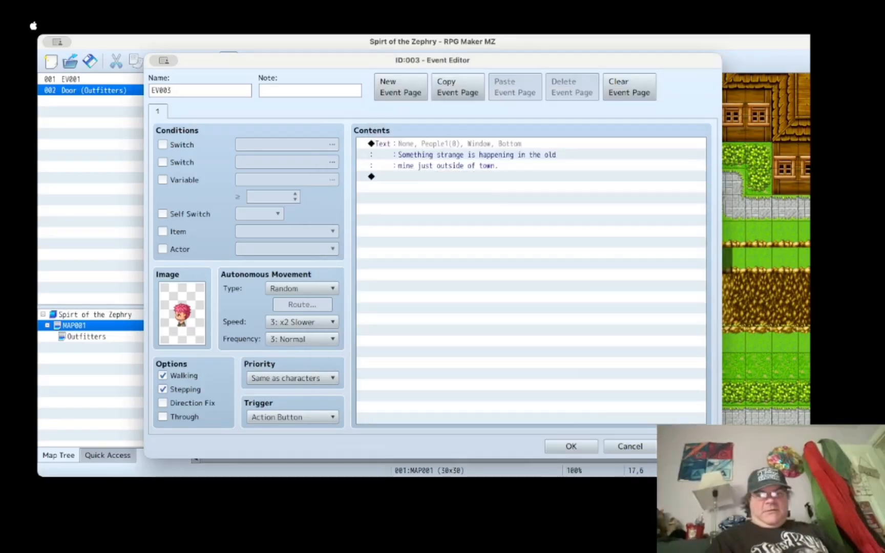
{"action": "left_click", "coordinate": [572, 446]}
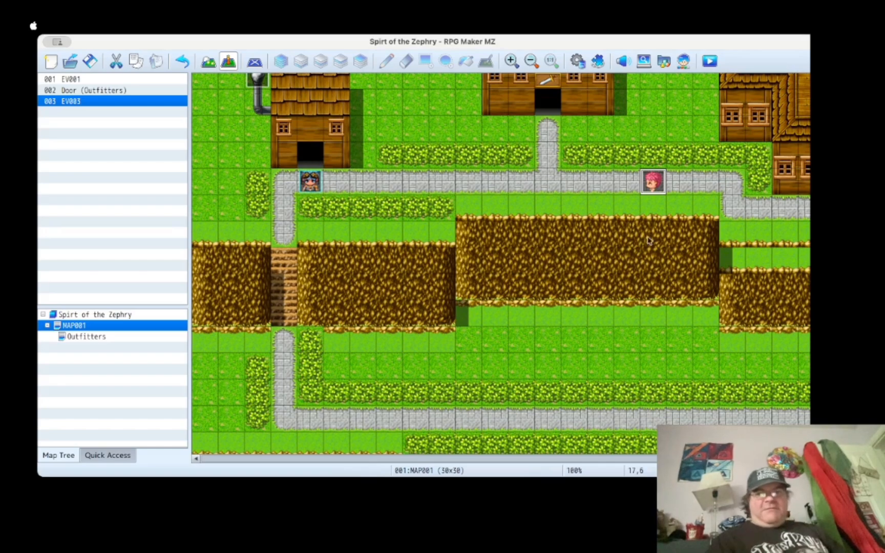
Step: Create a quick inn event in the inn's doorway at 1,23 on MAP001, keeping the default settings
{"action": "scroll", "coordinate": [444, 448], "scroll_direction": "down", "scroll_amount": 10}
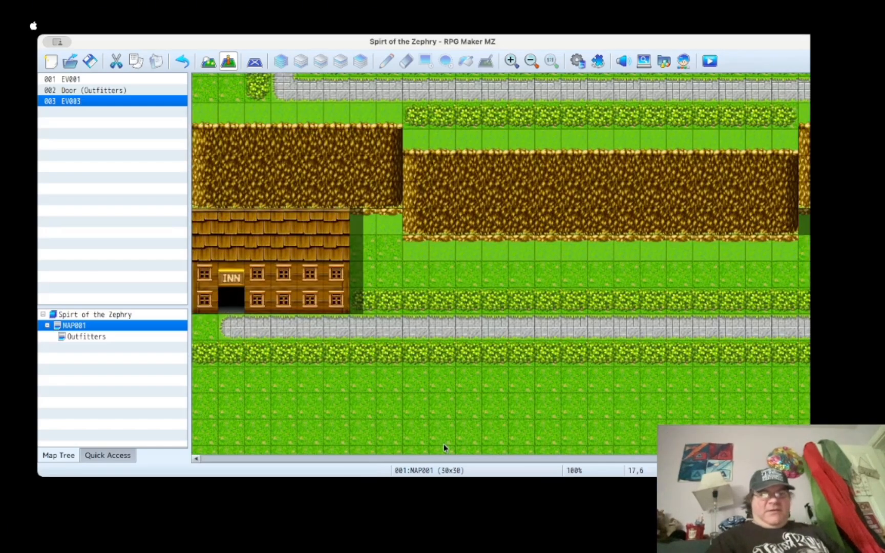
{"action": "left_click", "coordinate": [240, 299]}
{"action": "right_click", "coordinate": [240, 297]}
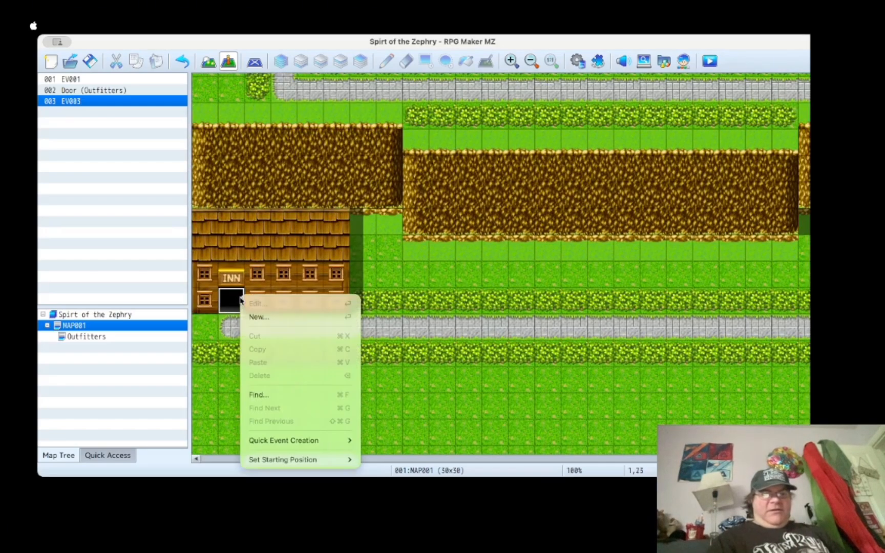
{"action": "mouse_move", "coordinate": [331, 440]}
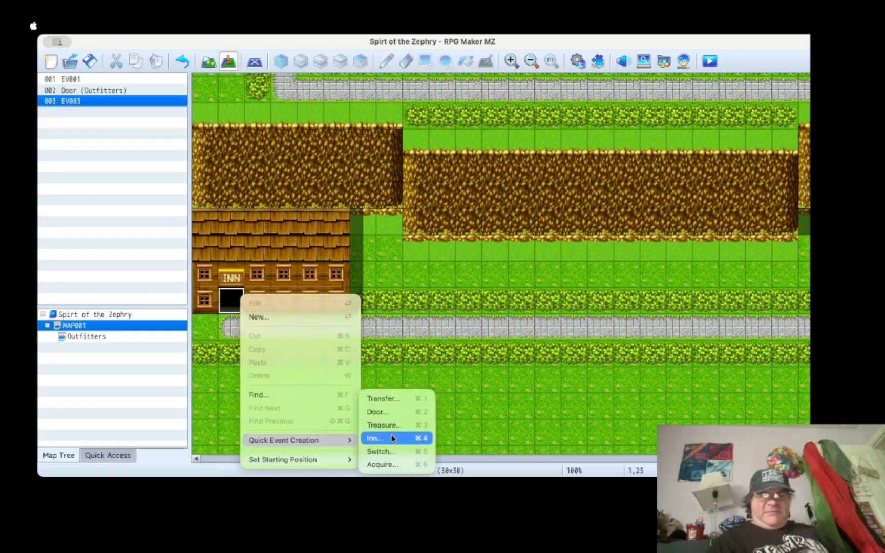
{"action": "left_click", "coordinate": [392, 438]}
{"action": "left_click", "coordinate": [418, 304]}
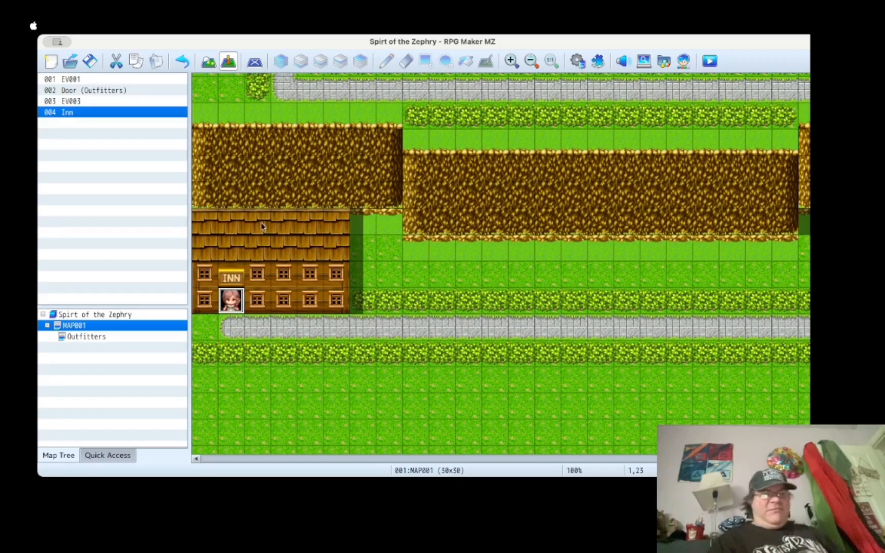
Step: Look over the town layout on MAP001 and zoom out to 58% to examine its full width
{"action": "scroll", "coordinate": [491, 280], "scroll_direction": "up", "scroll_amount": 5}
{"action": "scroll", "coordinate": [491, 280], "scroll_direction": "right", "scroll_amount": 3}
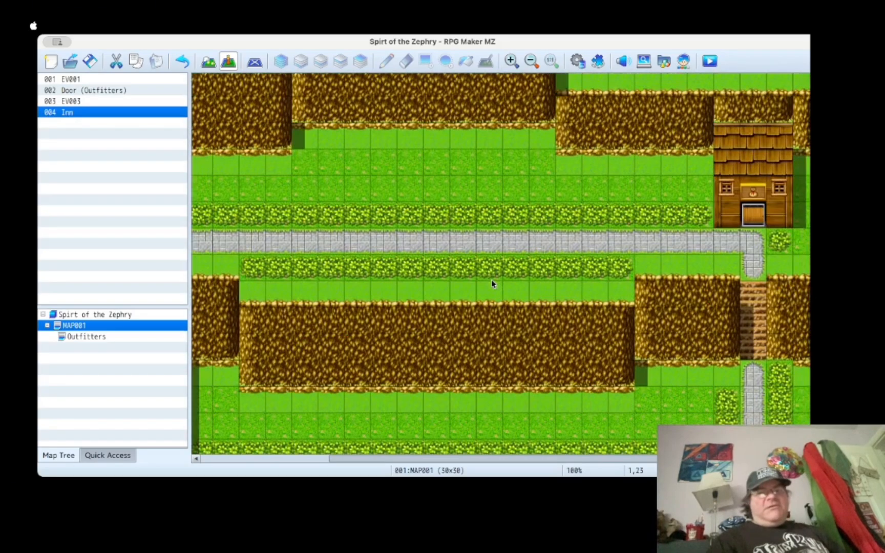
{"action": "scroll", "coordinate": [492, 283], "scroll_direction": "up", "scroll_amount": 4}
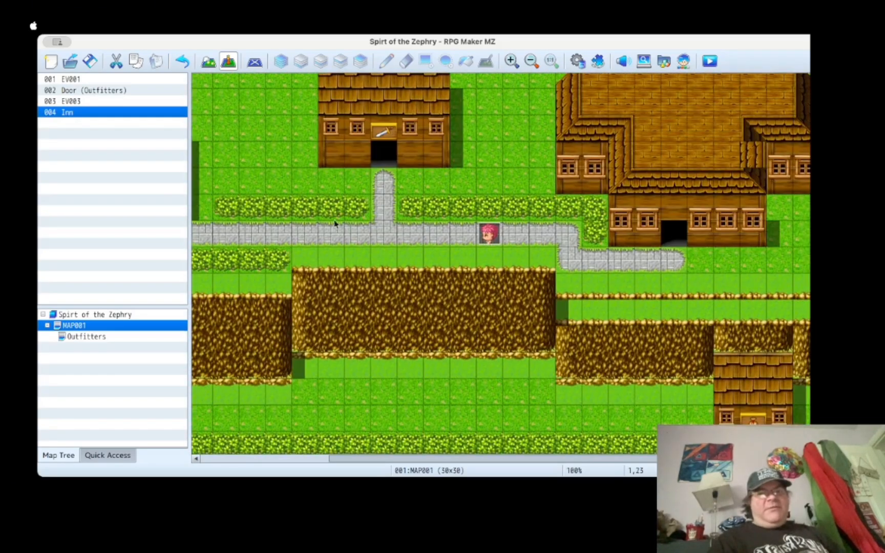
{"action": "scroll", "coordinate": [312, 243], "scroll_direction": "down", "scroll_amount": 3}
{"action": "scroll", "coordinate": [293, 262], "scroll_direction": "down", "scroll_amount": 5}
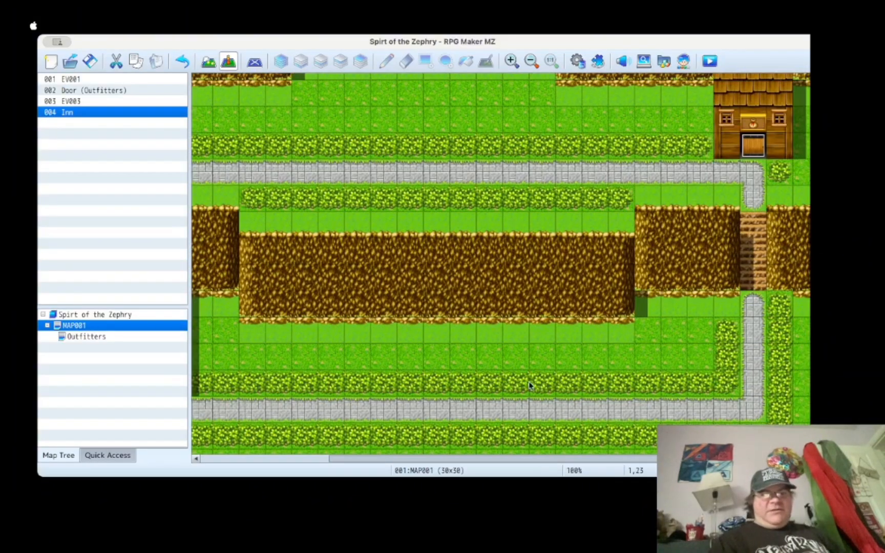
{"action": "left_click", "coordinate": [531, 61]}
{"action": "left_click", "coordinate": [532, 61]}
{"action": "left_click", "coordinate": [531, 62]}
{"action": "left_click", "coordinate": [531, 61]}
{"action": "left_click", "coordinate": [532, 62]}
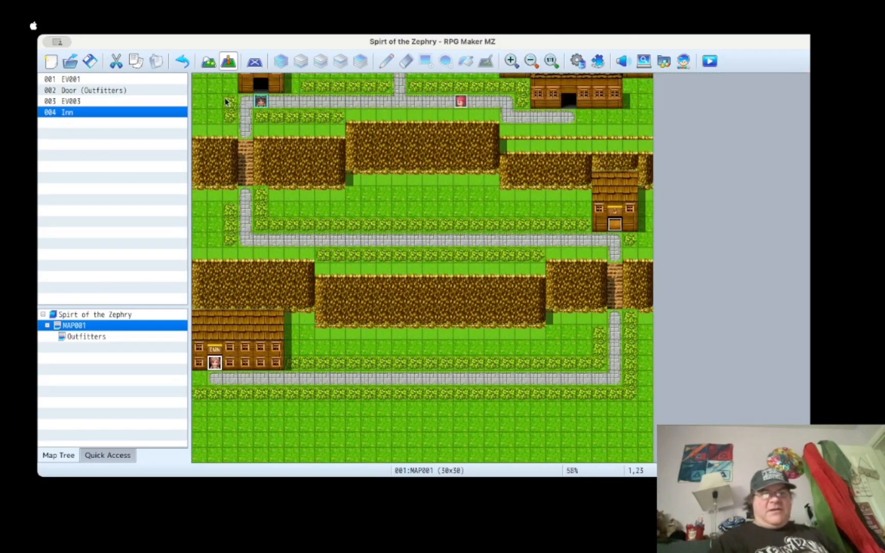
Step: Build three roofed brown wooden houses in map mode: below the middle cliff, below the lower cliff, and a small one beside the lower stairs
{"action": "left_click", "coordinate": [205, 64]}
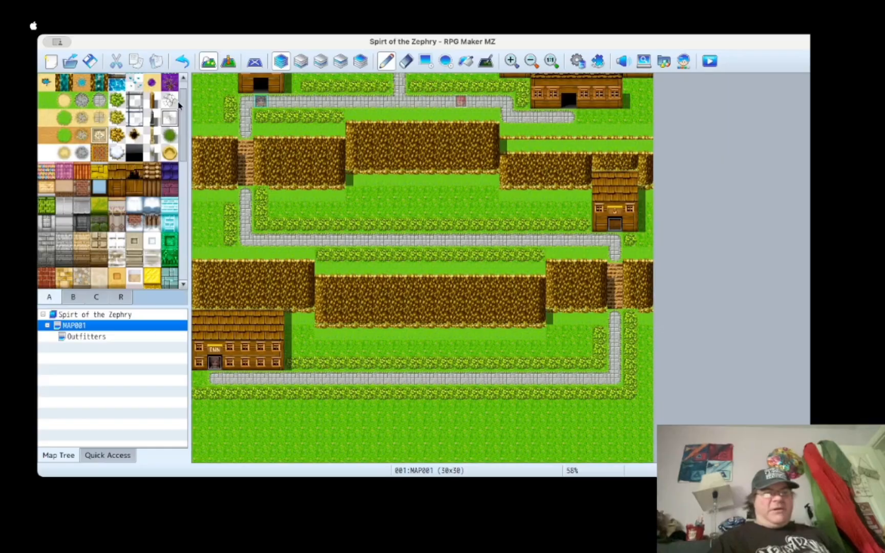
{"action": "left_click", "coordinate": [120, 174]}
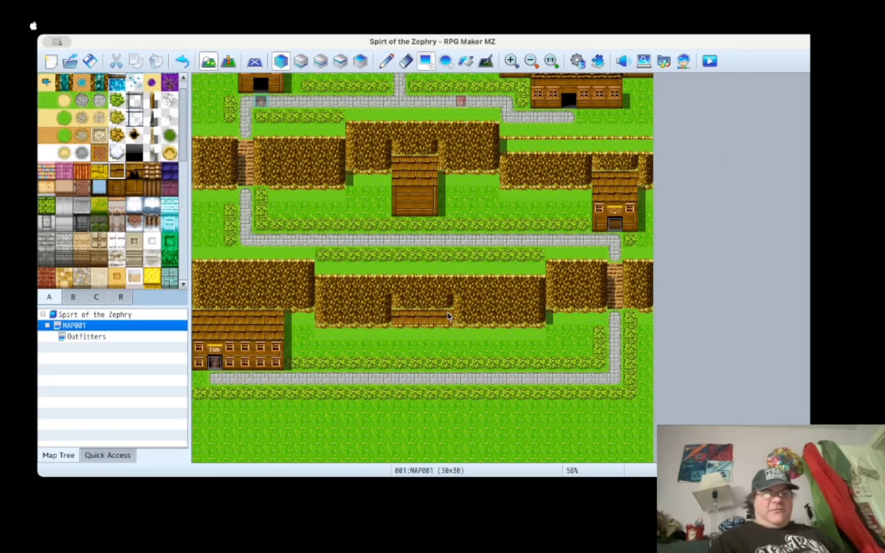
{"action": "left_click_drag", "start_coordinate": [446, 327], "coordinate": [445, 365]}
{"action": "left_click", "coordinate": [116, 188]}
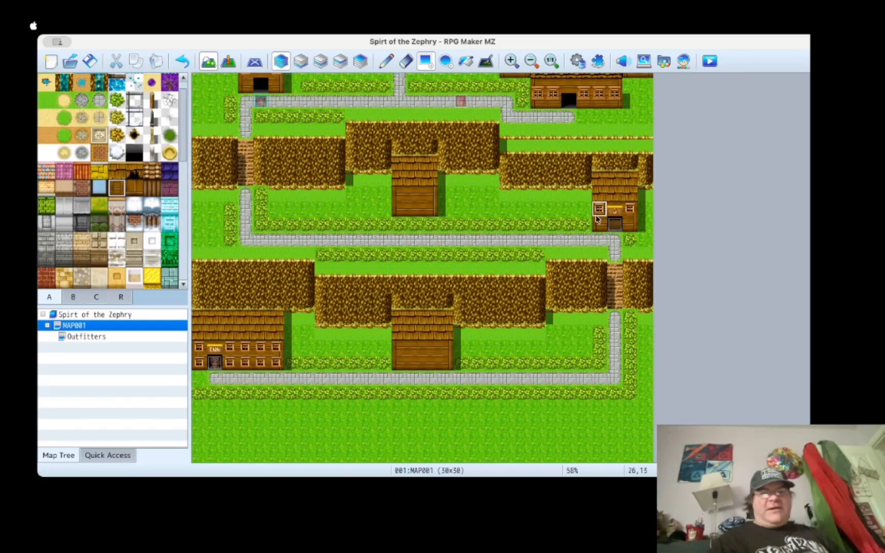
{"action": "left_click_drag", "start_coordinate": [569, 301], "coordinate": [584, 317]}
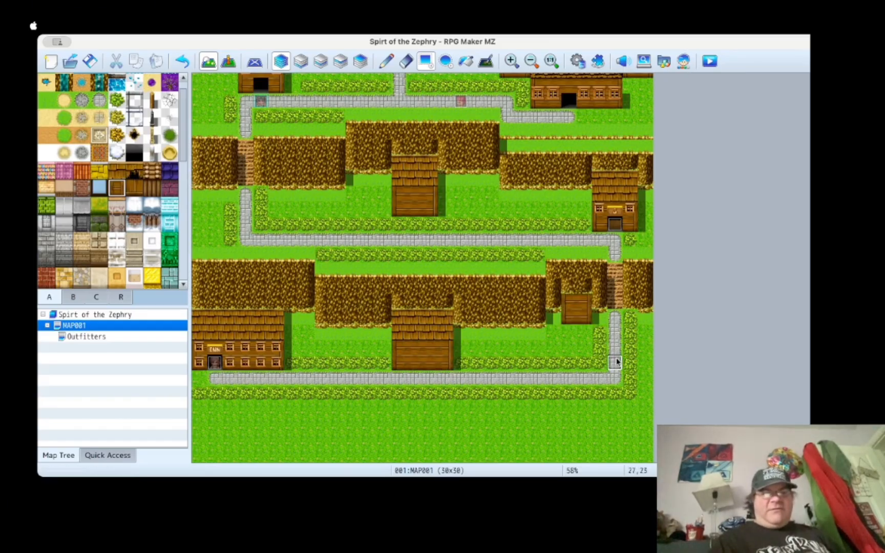
{"action": "right_click", "coordinate": [584, 286]}
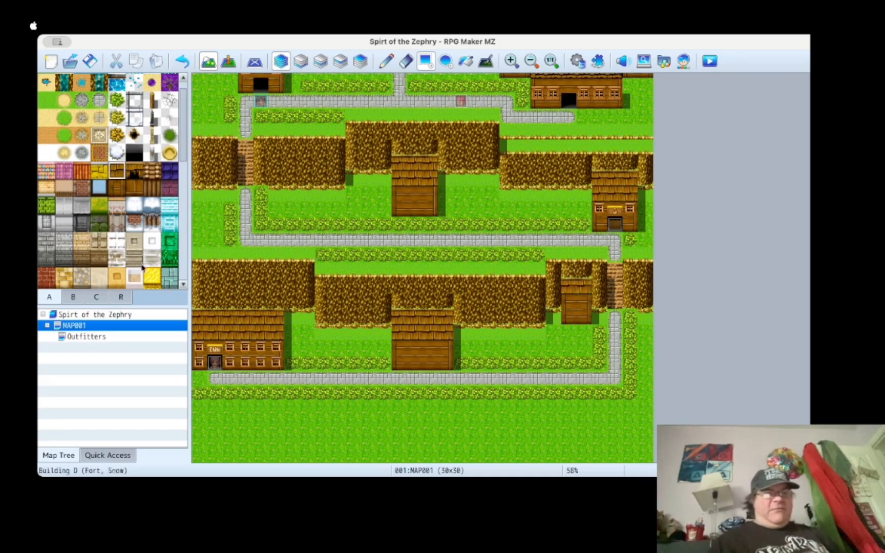
Step: Place two small wooden-framed windows on the front wall of each of the three new houses
{"action": "left_click", "coordinate": [72, 298]}
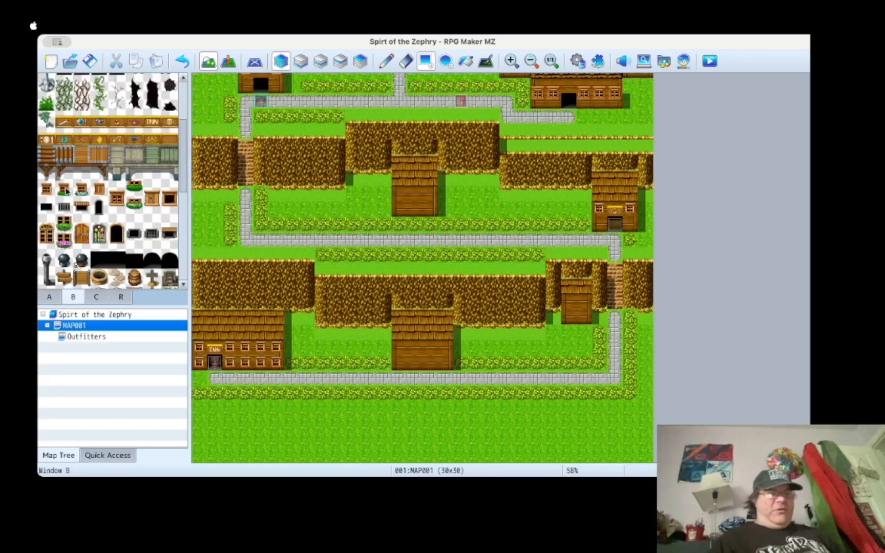
{"action": "left_click", "coordinate": [46, 189]}
{"action": "left_click", "coordinate": [399, 193]}
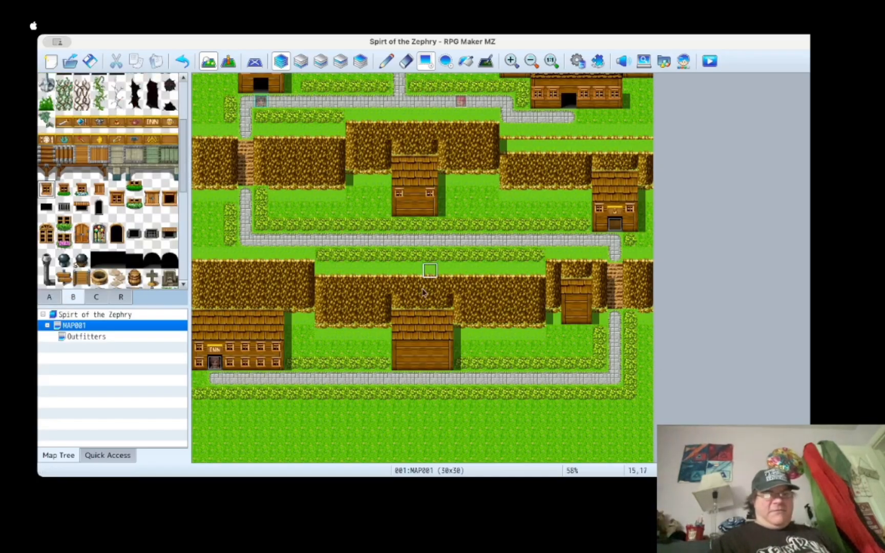
{"action": "left_click", "coordinate": [415, 347]}
{"action": "left_click", "coordinate": [430, 348]}
{"action": "scroll", "coordinate": [359, 322], "scroll_direction": "up", "scroll_amount": 3}
{"action": "scroll", "coordinate": [359, 322], "scroll_direction": "down", "scroll_amount": 3}
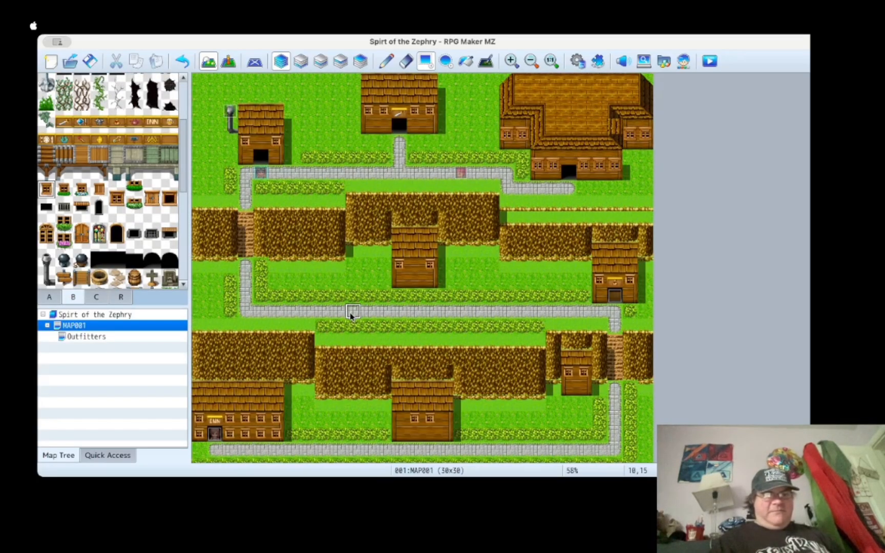
Step: Pave a stone path from the lowest road down to the map's southern edge and line both sides with green hedges
{"action": "left_click", "coordinate": [49, 296]}
{"action": "scroll", "coordinate": [72, 176], "scroll_direction": "down", "scroll_amount": 3}
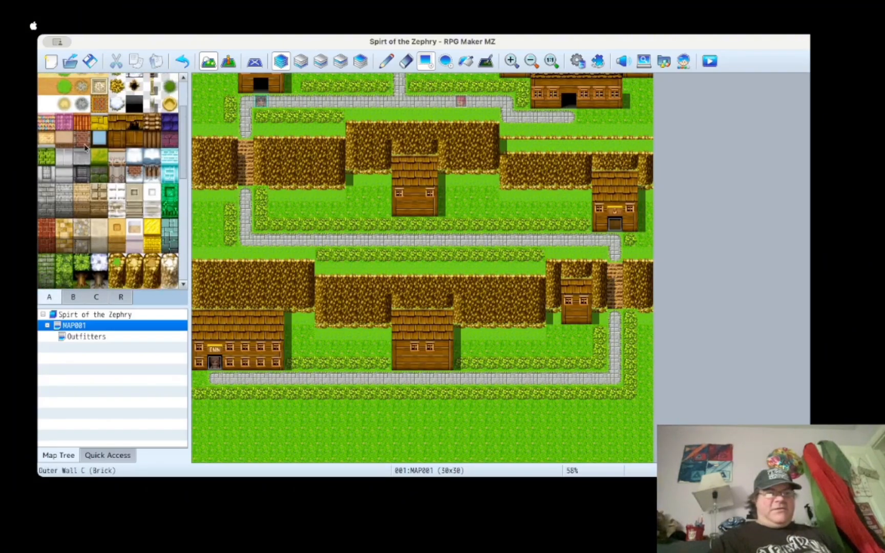
{"action": "scroll", "coordinate": [71, 172], "scroll_direction": "up", "scroll_amount": 4}
{"action": "left_click", "coordinate": [100, 122]}
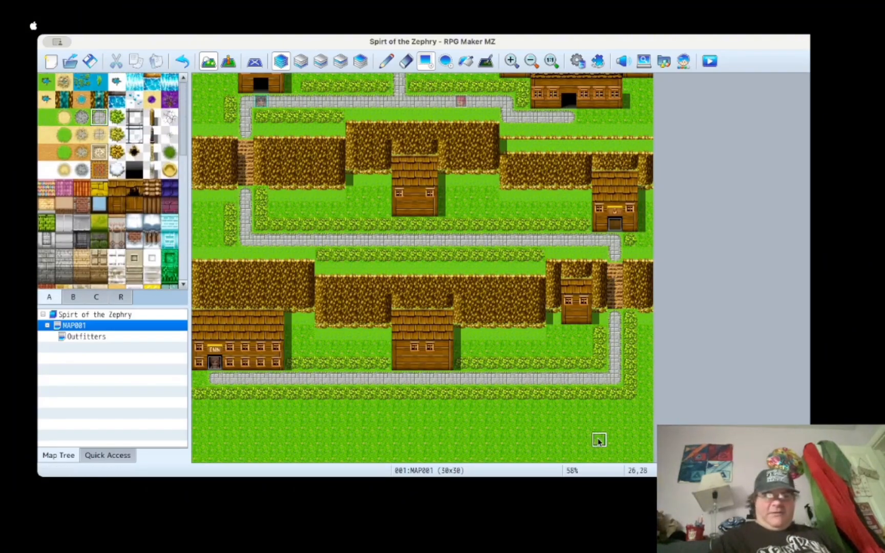
{"action": "left_click_drag", "start_coordinate": [584, 394], "coordinate": [590, 461]}
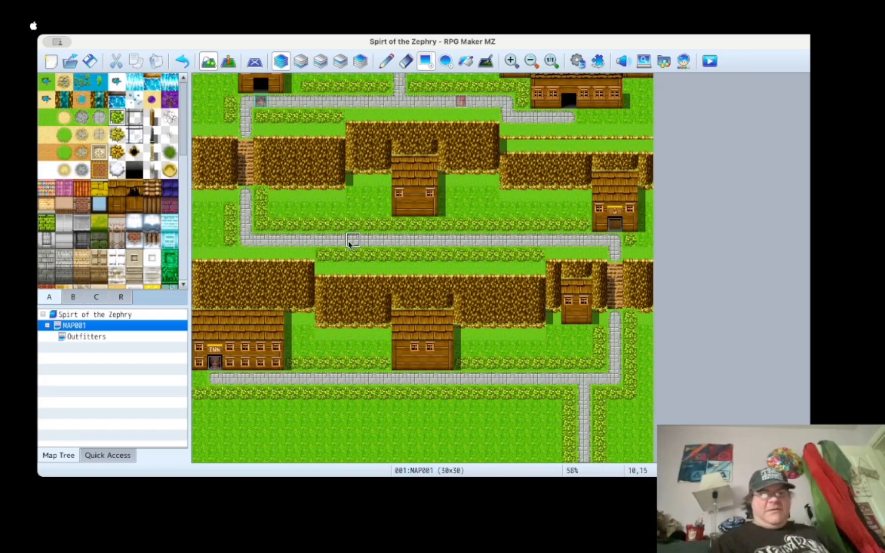
Step: Duplicate the MAP001 town map and place the copy directly under the project's root
{"action": "scroll", "coordinate": [353, 302], "scroll_direction": "up", "scroll_amount": 3}
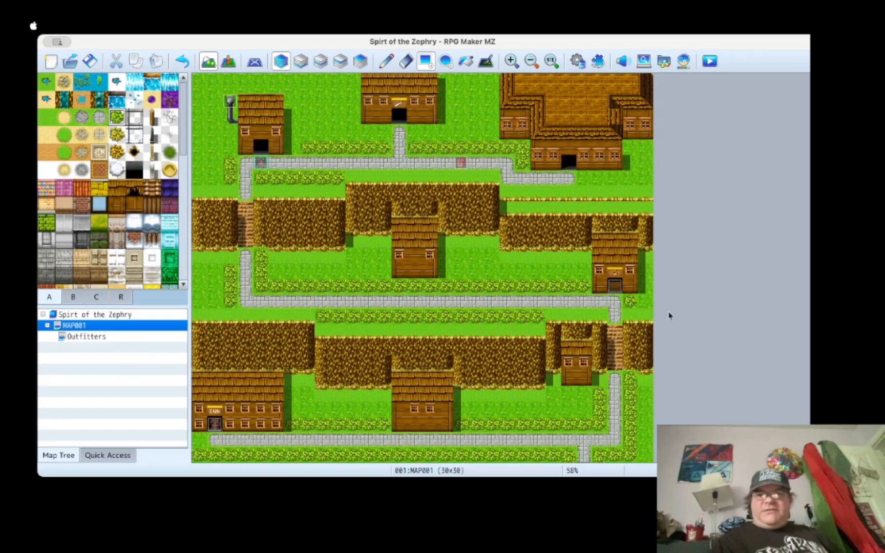
{"action": "left_click", "coordinate": [515, 494]}
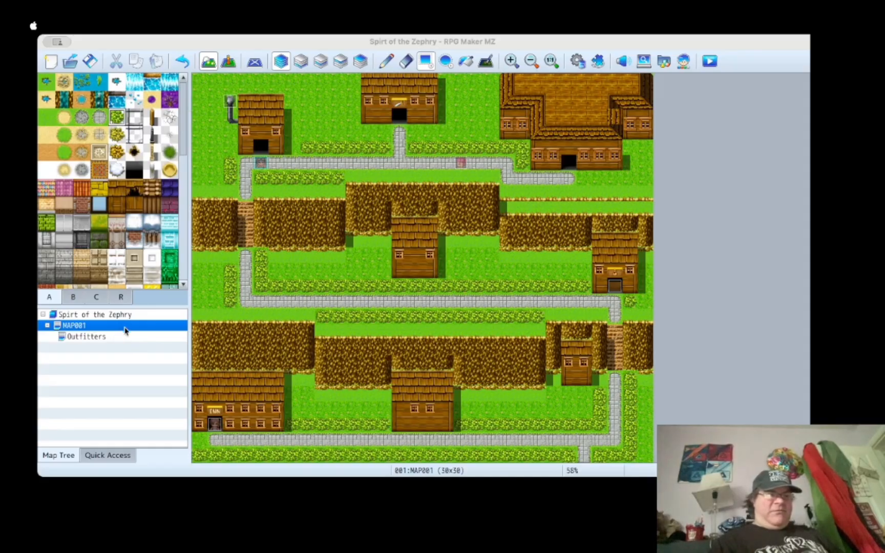
{"action": "left_click", "coordinate": [98, 338]}
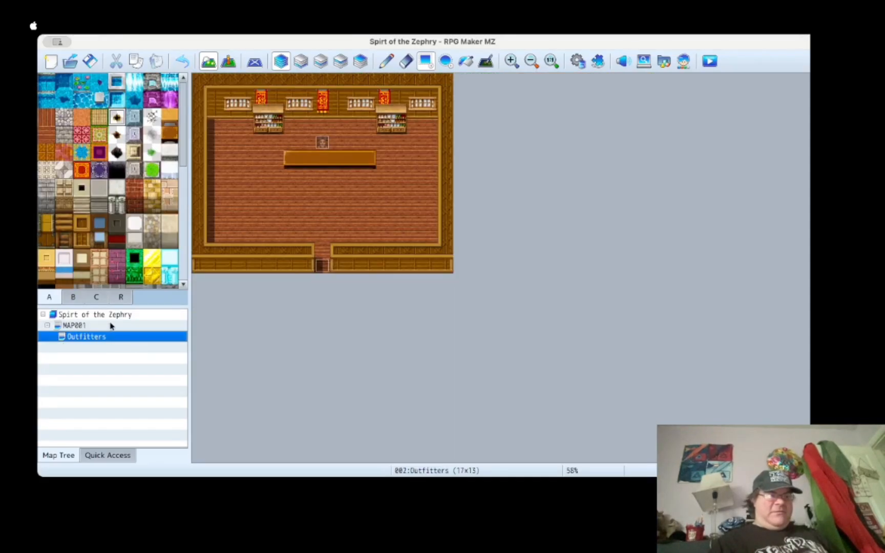
{"action": "left_click", "coordinate": [111, 327]}
{"action": "right_click", "coordinate": [112, 327]}
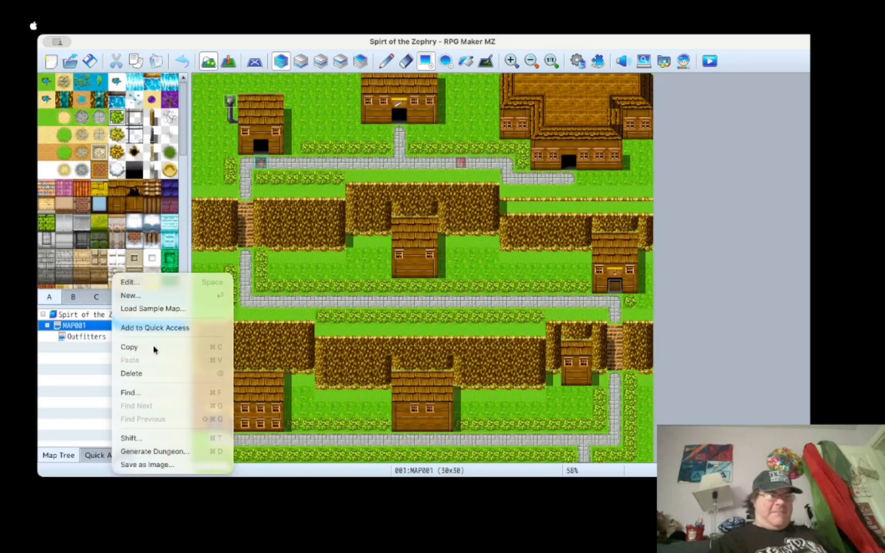
{"action": "left_click", "coordinate": [119, 316]}
{"action": "right_click", "coordinate": [119, 317]}
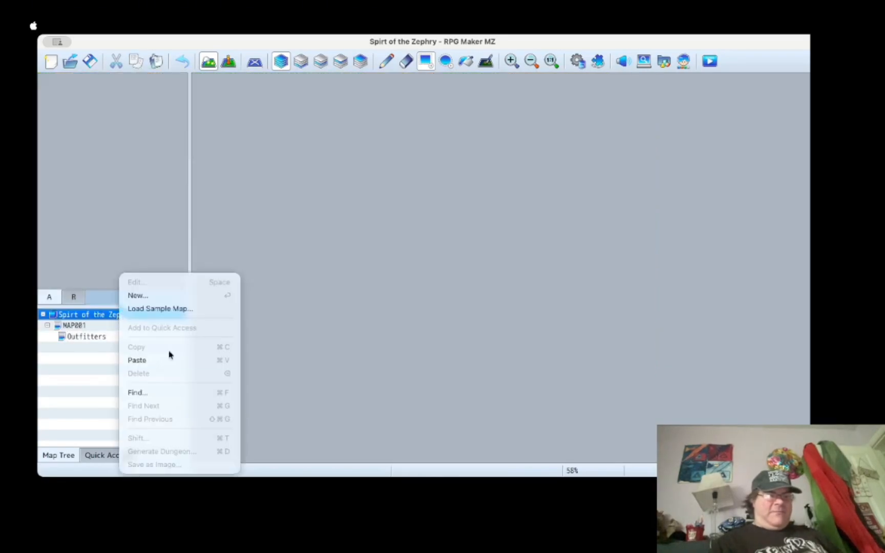
{"action": "left_click", "coordinate": [153, 360]}
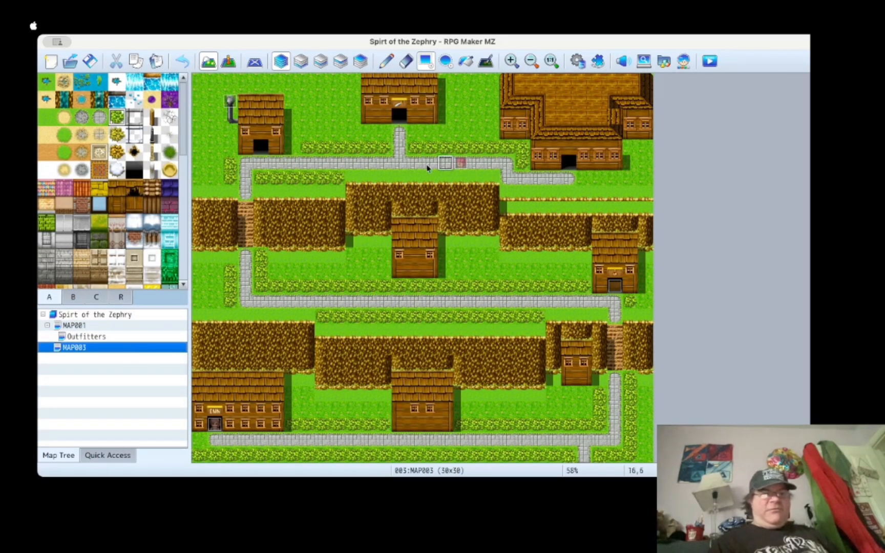
Step: Delete the villager event EV003 from the upper stone path of the copied town map MAP003
{"action": "left_click", "coordinate": [229, 61]}
{"action": "right_click", "coordinate": [460, 164]}
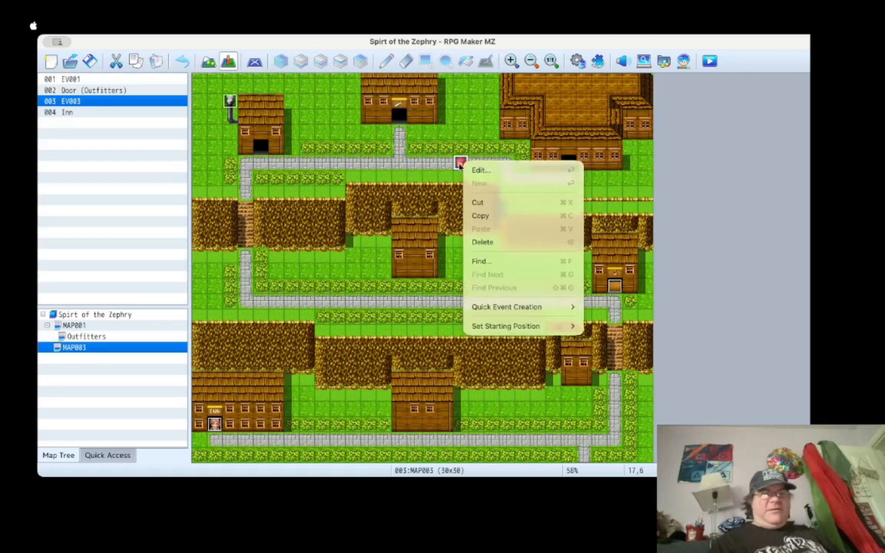
{"action": "left_click", "coordinate": [492, 243]}
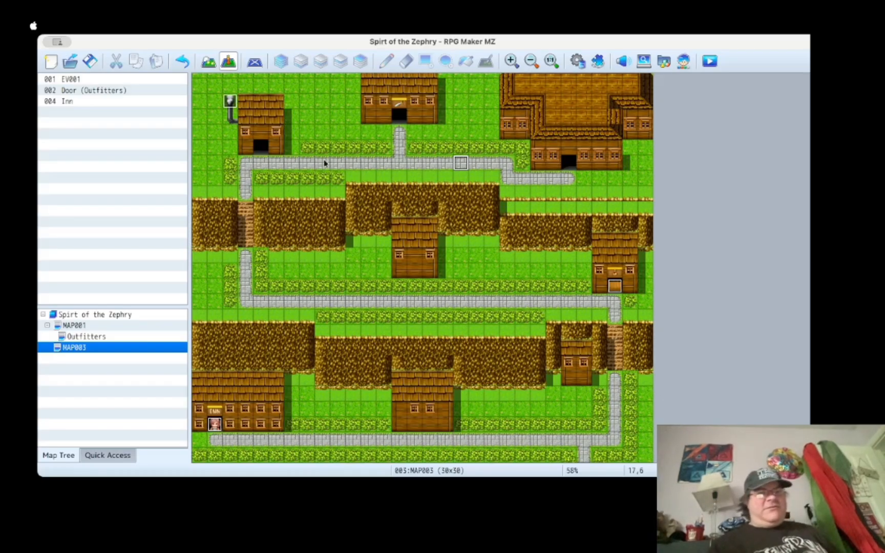
Step: Create a new map named MAP004 under MAP003, sized 17 by 13 with the 0003 Inside tileset
{"action": "right_click", "coordinate": [88, 348]}
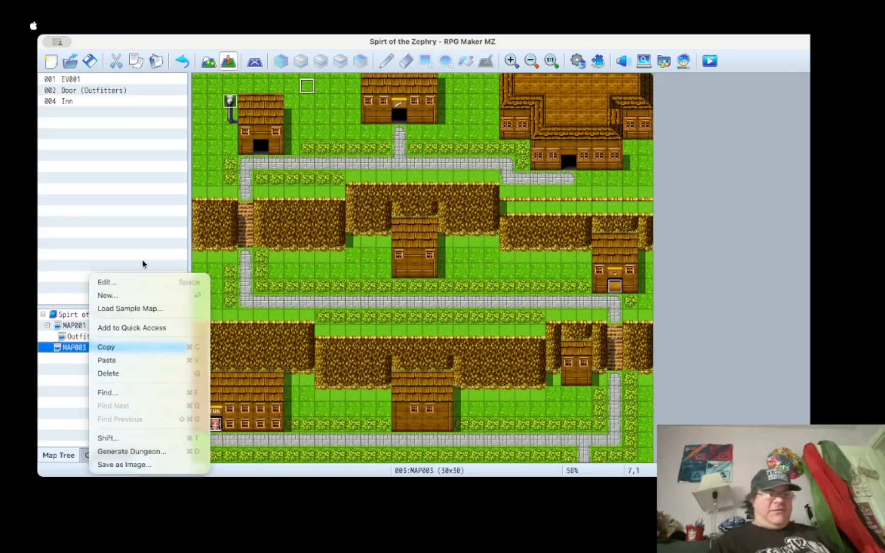
{"action": "left_click", "coordinate": [123, 301]}
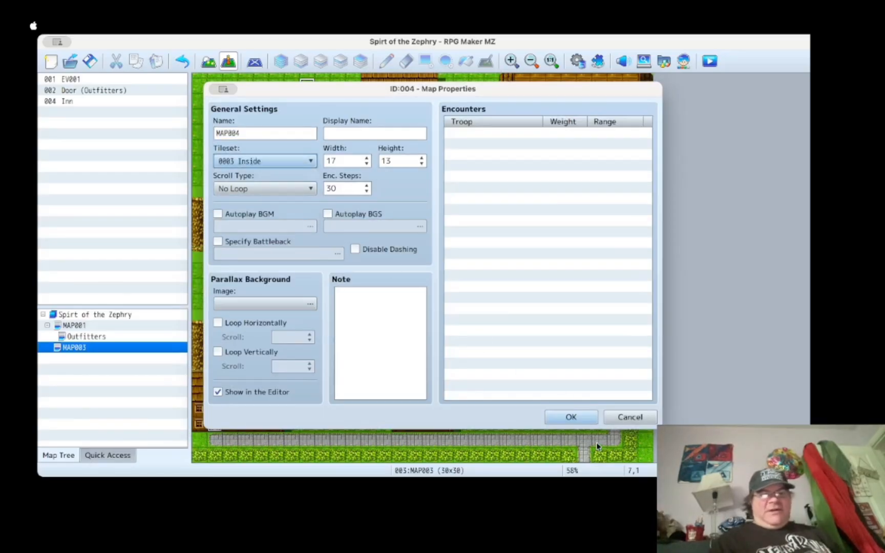
{"action": "left_click", "coordinate": [571, 417]}
Step: Build a wooden-walled room on MAP004 with a red carpet floor and a one-tile entrance through the southern wall
{"action": "left_click", "coordinate": [551, 61]}
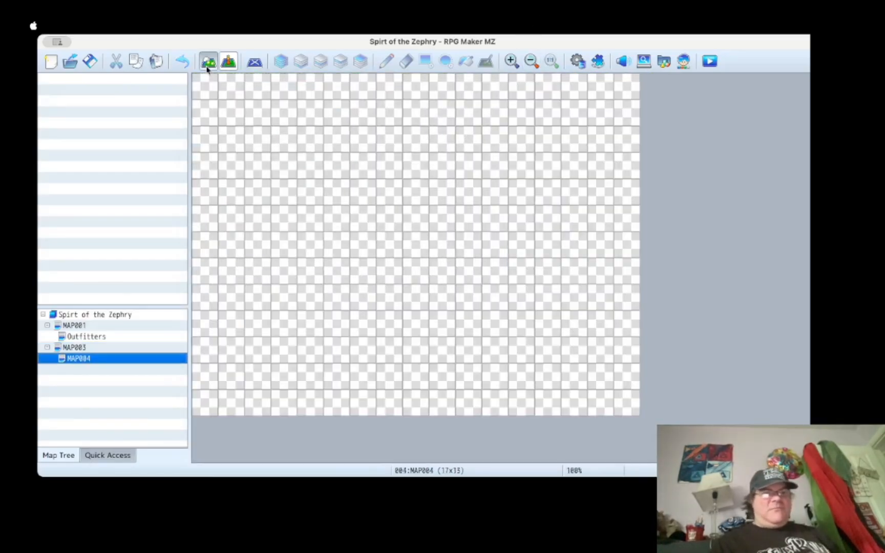
{"action": "left_click", "coordinate": [208, 61]}
{"action": "left_click", "coordinate": [81, 170]}
{"action": "mouse_move", "coordinate": [258, 85]}
{"action": "left_mouse_down"}
{"action": "mouse_move", "coordinate": [550, 389]}
{"action": "mouse_move", "coordinate": [549, 405]}
{"action": "left_mouse_up"}
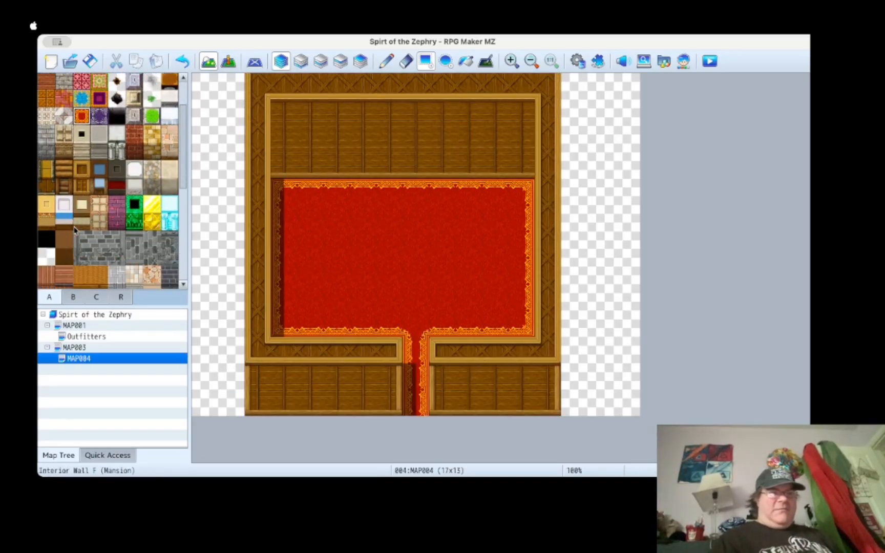
Step: Place a one-tile-wide wooden staircase down the west end of the room's back wall
{"action": "scroll", "coordinate": [75, 231], "scroll_direction": "up", "scroll_amount": 2}
{"action": "scroll", "coordinate": [74, 230], "scroll_direction": "down", "scroll_amount": 10}
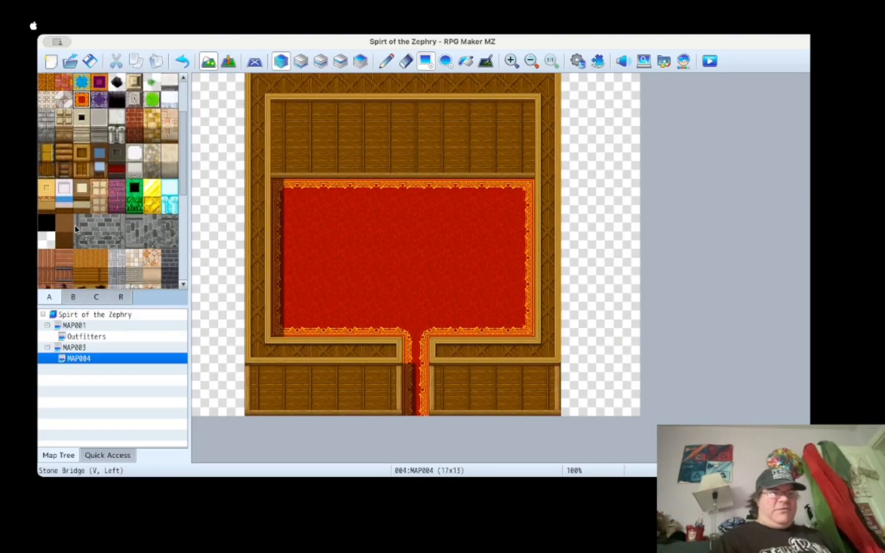
{"action": "left_click", "coordinate": [65, 211]}
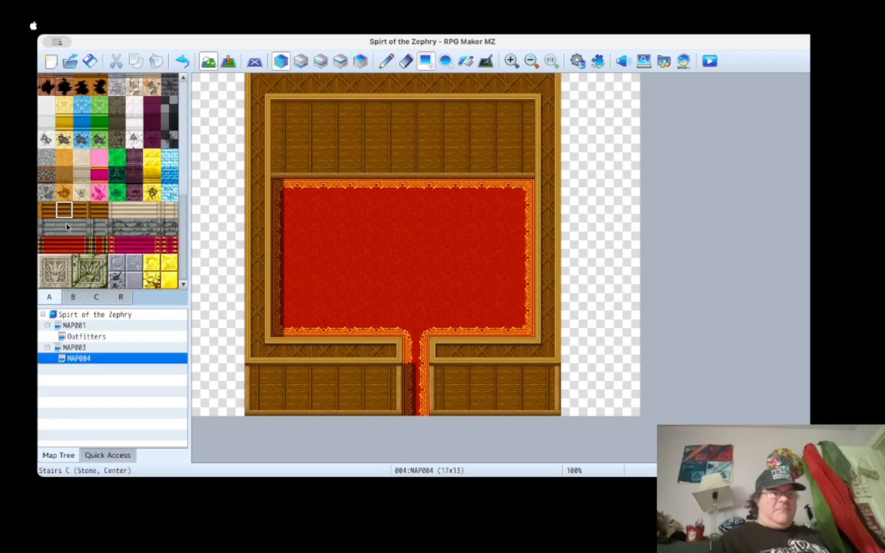
{"action": "left_click_drag", "start_coordinate": [309, 110], "coordinate": [310, 165]}
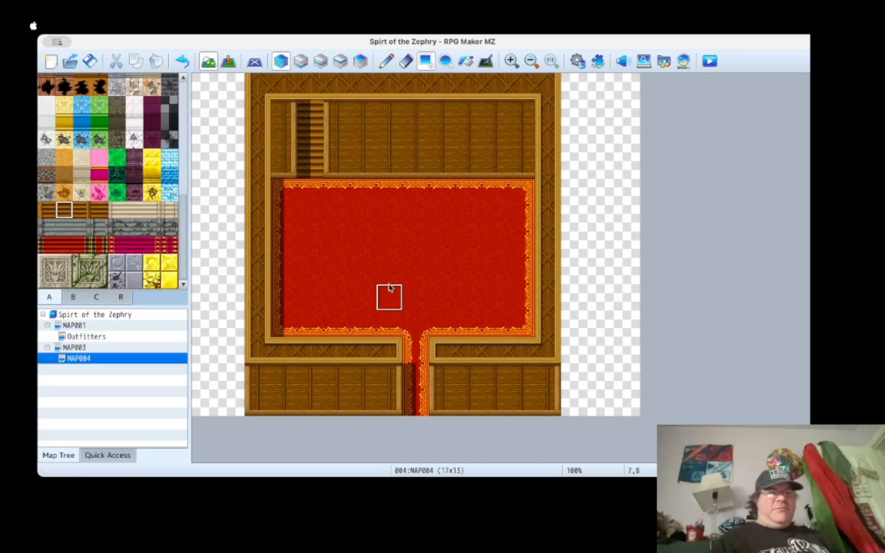
Step: Furnish the room with two green-curtained windows, a brick stove, a kitchen counter, and a table with a meat dish on it
{"action": "left_click", "coordinate": [79, 299]}
{"action": "scroll", "coordinate": [83, 238], "scroll_direction": "up", "scroll_amount": 1}
{"action": "scroll", "coordinate": [83, 239], "scroll_direction": "down", "scroll_amount": 3}
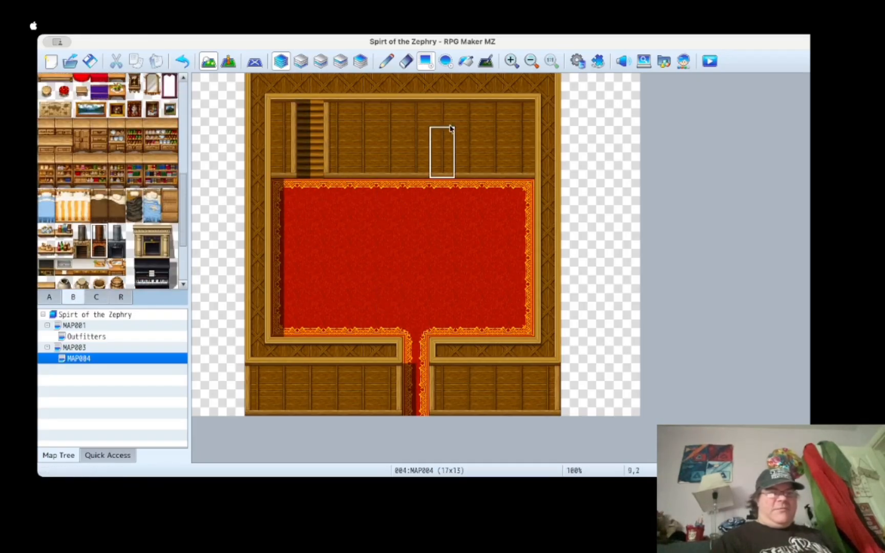
{"action": "left_click", "coordinate": [416, 133]}
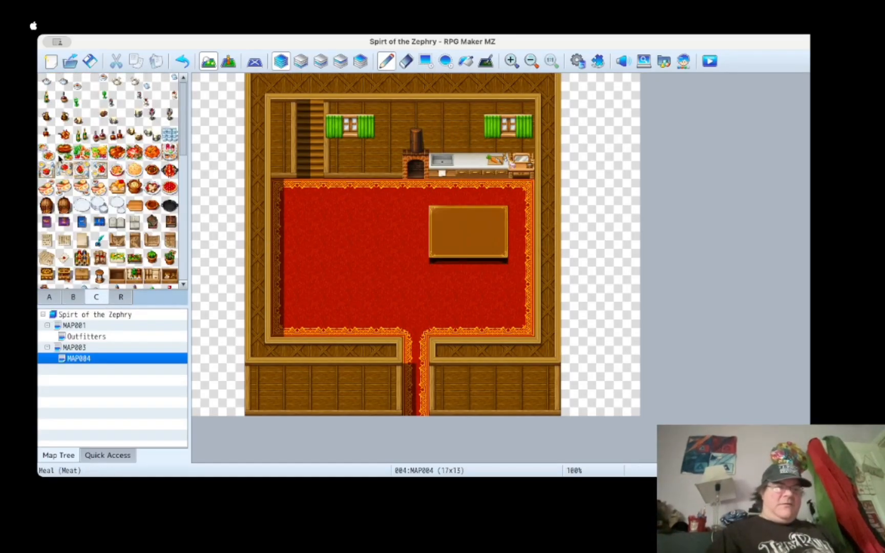
{"action": "left_click", "coordinate": [468, 218]}
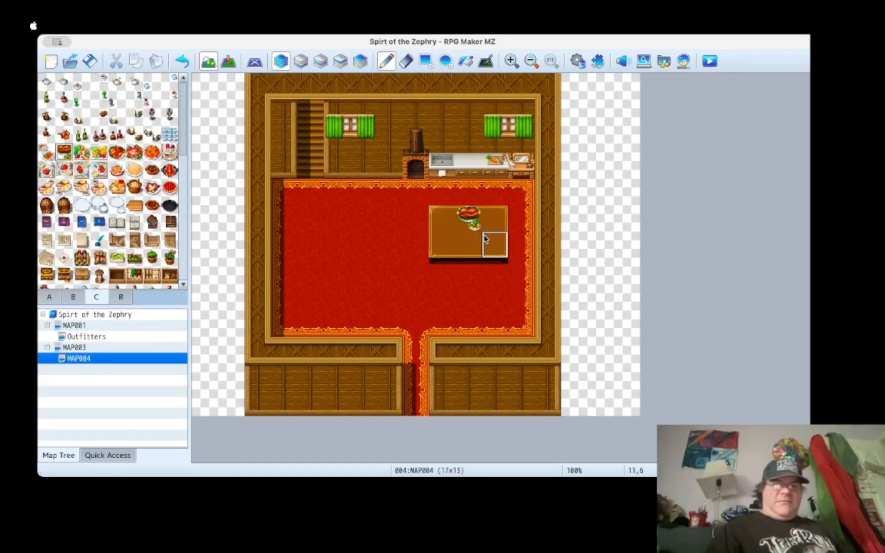
Step: Set the player's starting position on MAP004 at tile 10,4, between the kitchen counter and the table
{"action": "key", "text": "F6"}
{"action": "right_click", "coordinate": [388, 213]}
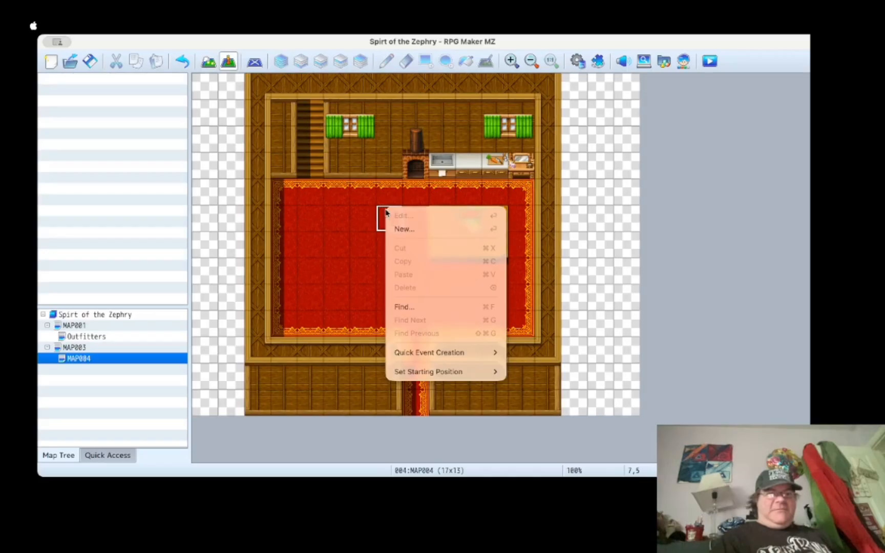
{"action": "left_click", "coordinate": [425, 370]}
{"action": "left_click_drag", "start_coordinate": [388, 219], "coordinate": [468, 192]}
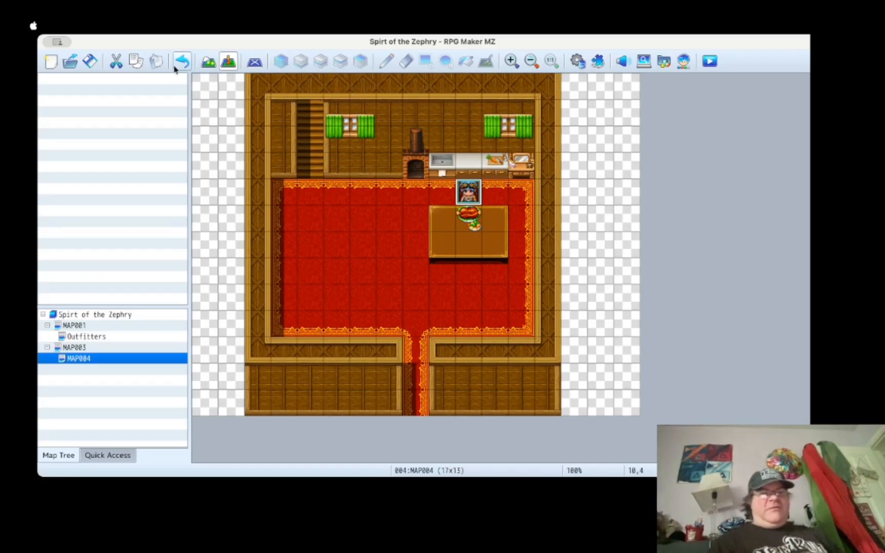
Step: Create an event on the upper wall at tile 7,0 and add a second page conditioned on Self Switch A
{"action": "left_click", "coordinate": [386, 93]}
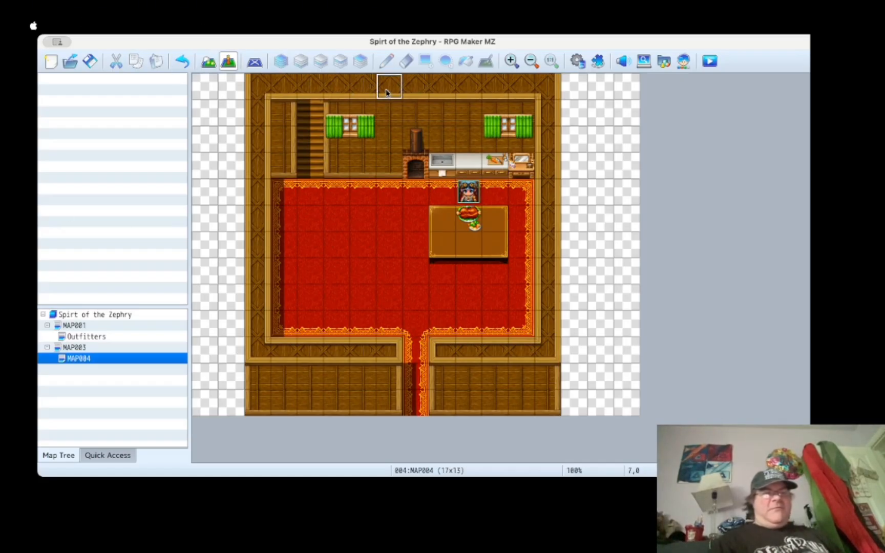
{"action": "double_click", "coordinate": [386, 94]}
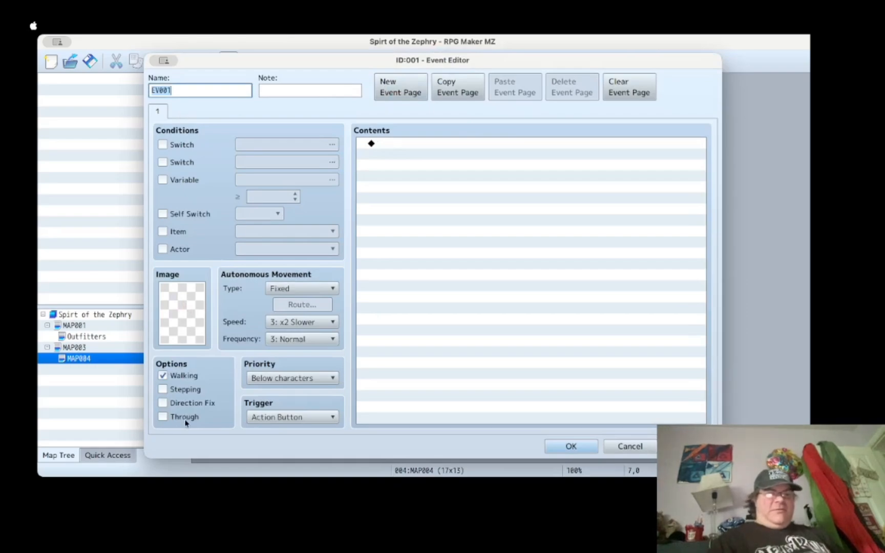
{"action": "left_click", "coordinate": [406, 92]}
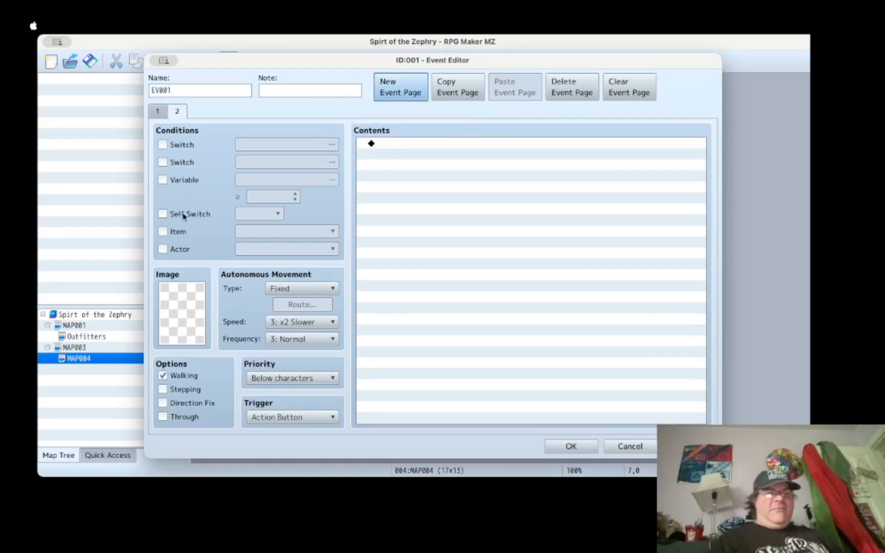
{"action": "left_click", "coordinate": [163, 214]}
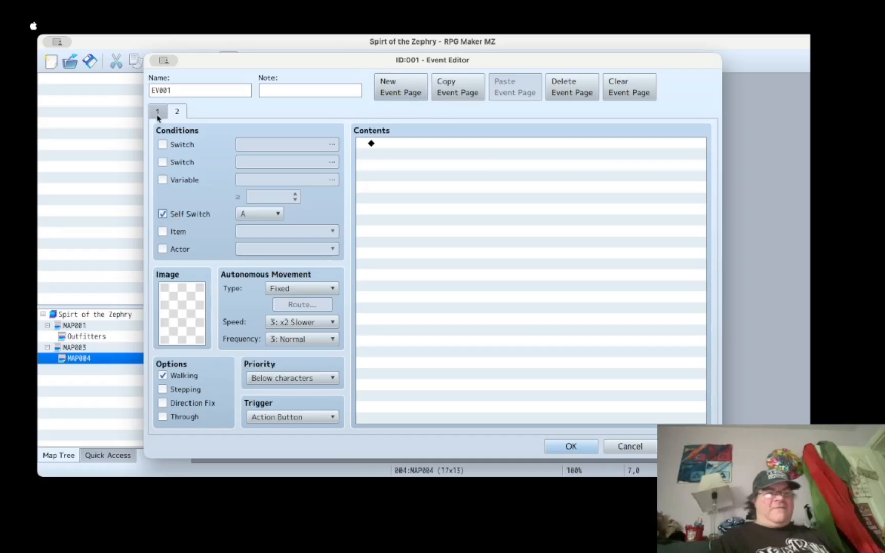
Step: Set the trigger of the event's first page to Autorun and save the project
{"action": "left_click", "coordinate": [158, 114]}
{"action": "left_click", "coordinate": [293, 417]}
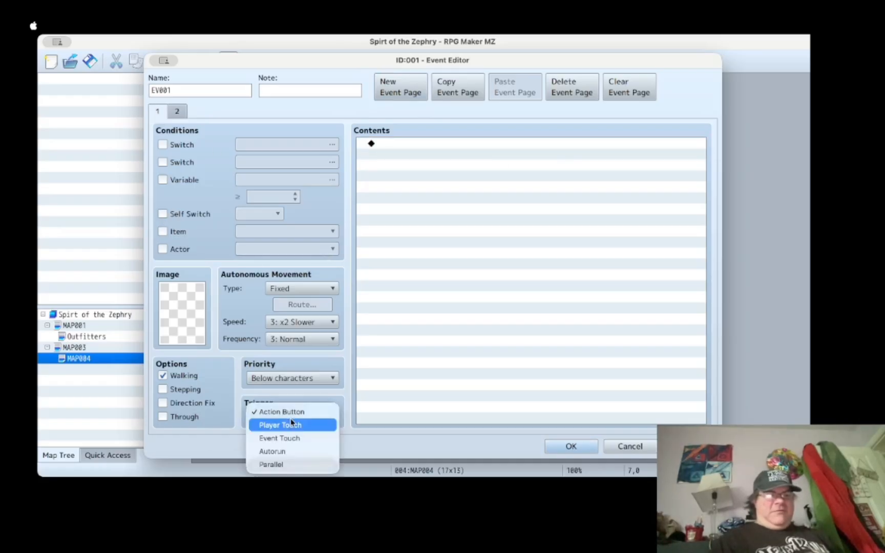
{"action": "left_click", "coordinate": [288, 452]}
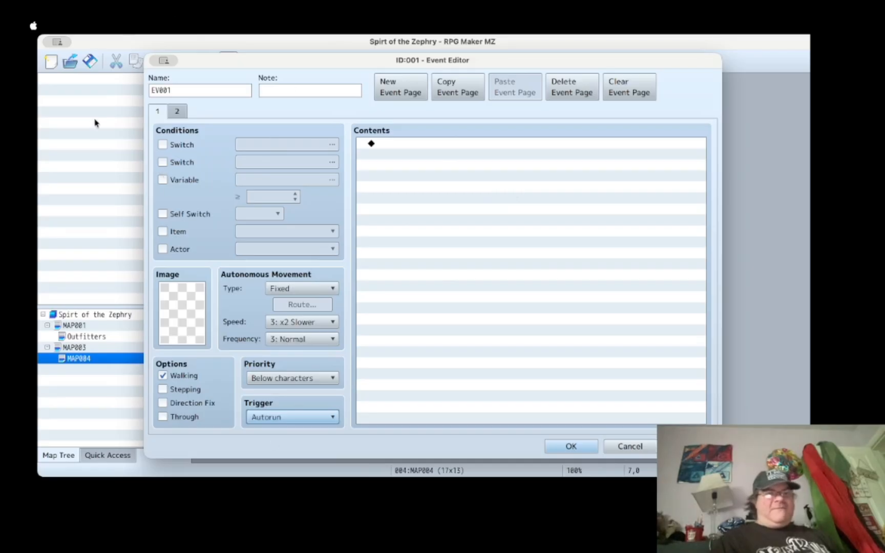
{"action": "left_click", "coordinate": [574, 448]}
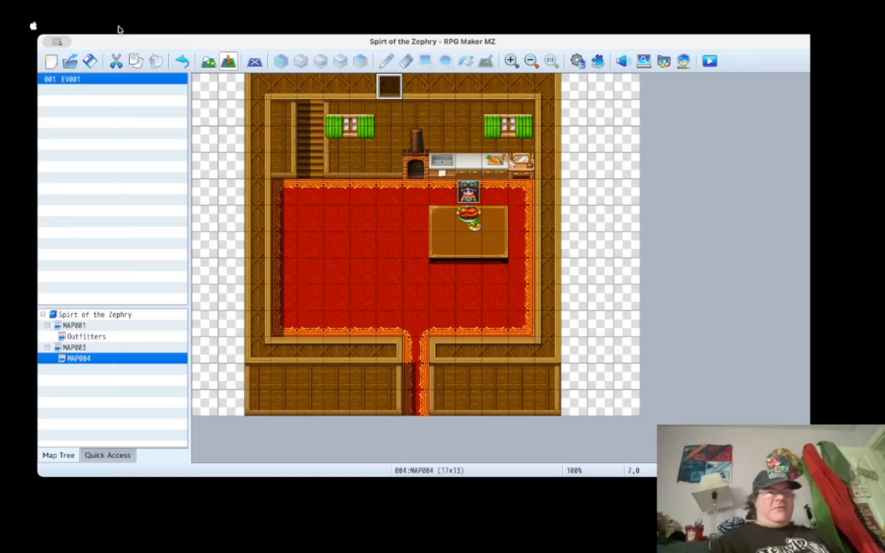
{"action": "left_click", "coordinate": [91, 62]}
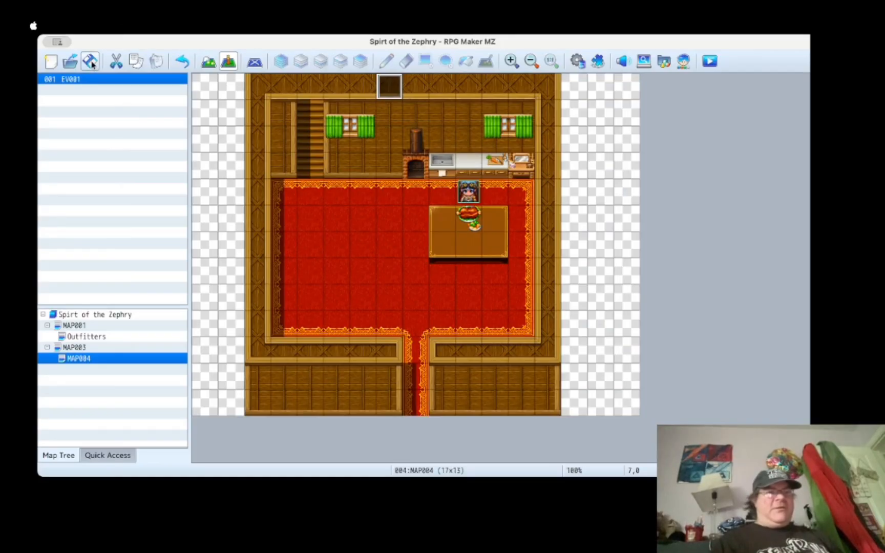
Step: Add a Play SE command with the Crash sound to the first page of the autorun event at tile 7,0
{"action": "double_click", "coordinate": [389, 86]}
{"action": "double_click", "coordinate": [433, 146]}
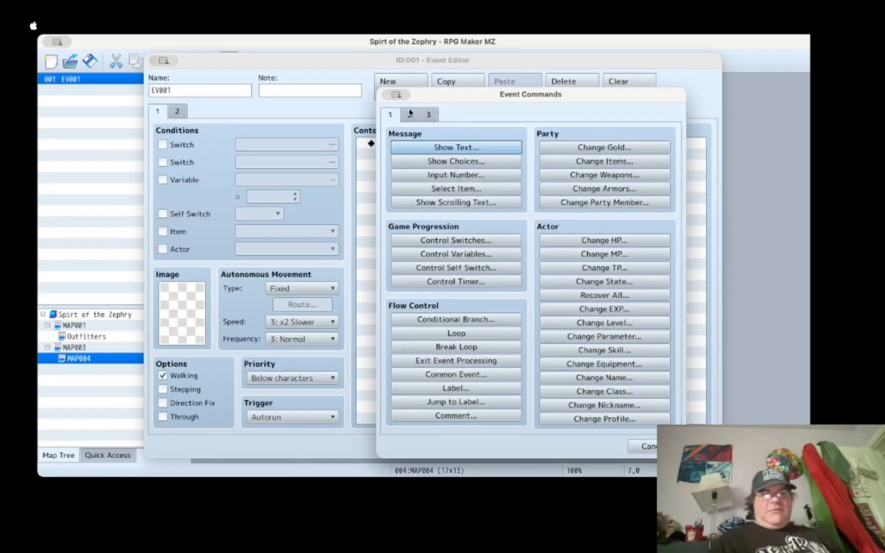
{"action": "left_click", "coordinate": [412, 115]}
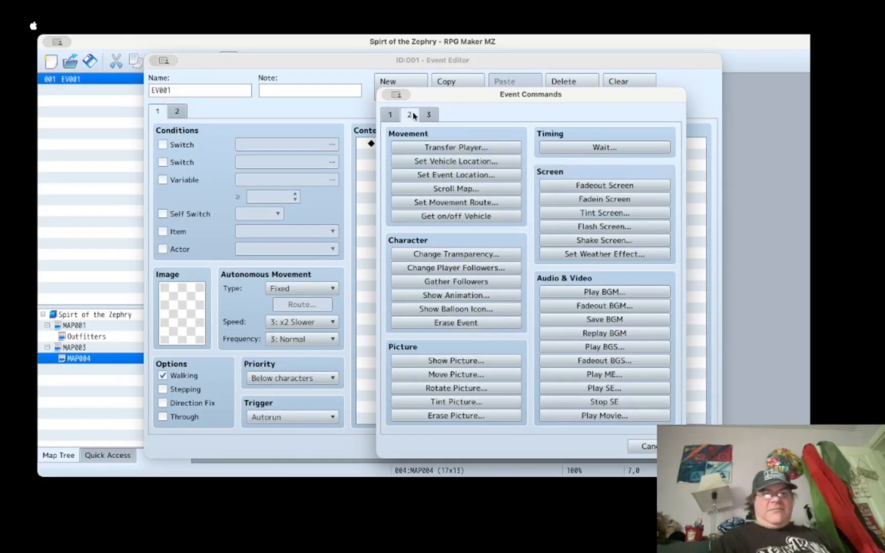
{"action": "left_click", "coordinate": [615, 388]}
{"action": "scroll", "coordinate": [533, 301], "scroll_direction": "down", "scroll_amount": 10}
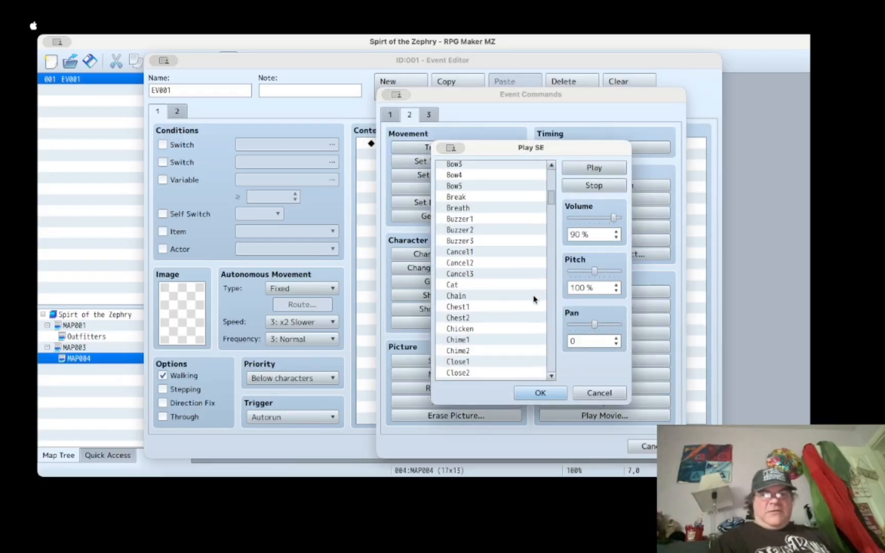
{"action": "scroll", "coordinate": [533, 300], "scroll_direction": "down", "scroll_amount": 4}
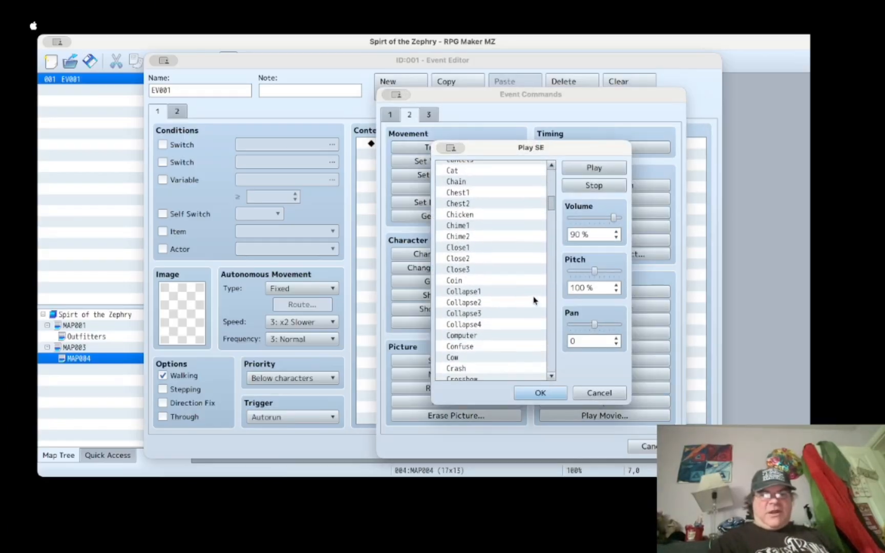
{"action": "left_click", "coordinate": [533, 350]}
{"action": "left_click", "coordinate": [538, 390]}
{"action": "key", "text": "Return"}
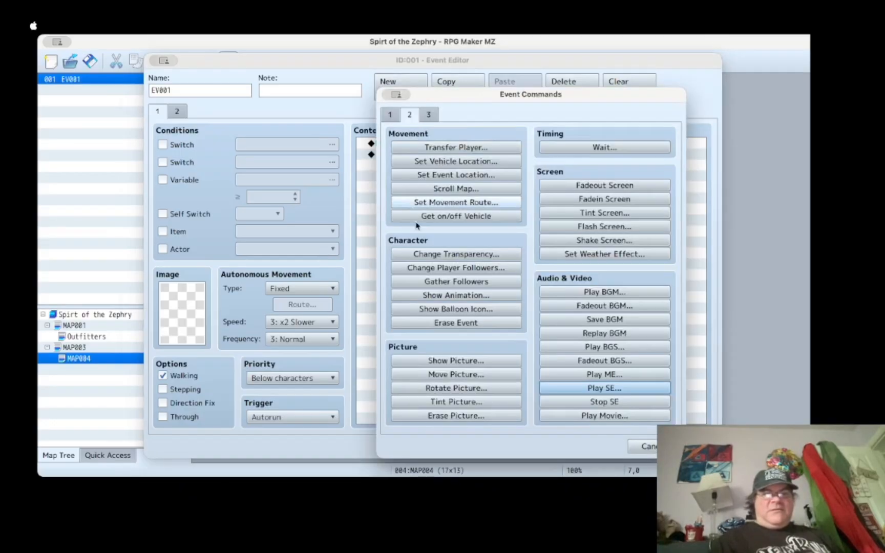
Step: Add a Show Balloon Icon command giving the player an Exclamation balloon after the crash sound
{"action": "left_click", "coordinate": [480, 309]}
{"action": "left_click", "coordinate": [531, 321]}
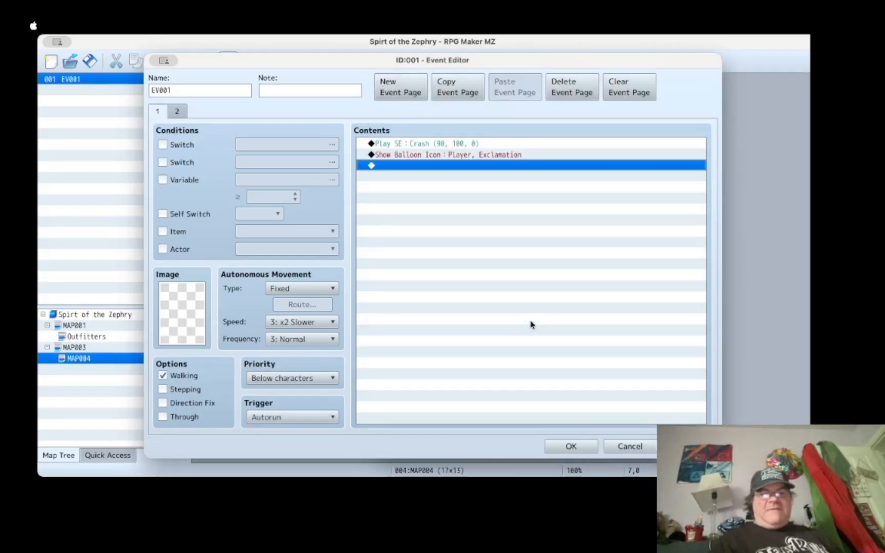
{"action": "left_click", "coordinate": [570, 447]}
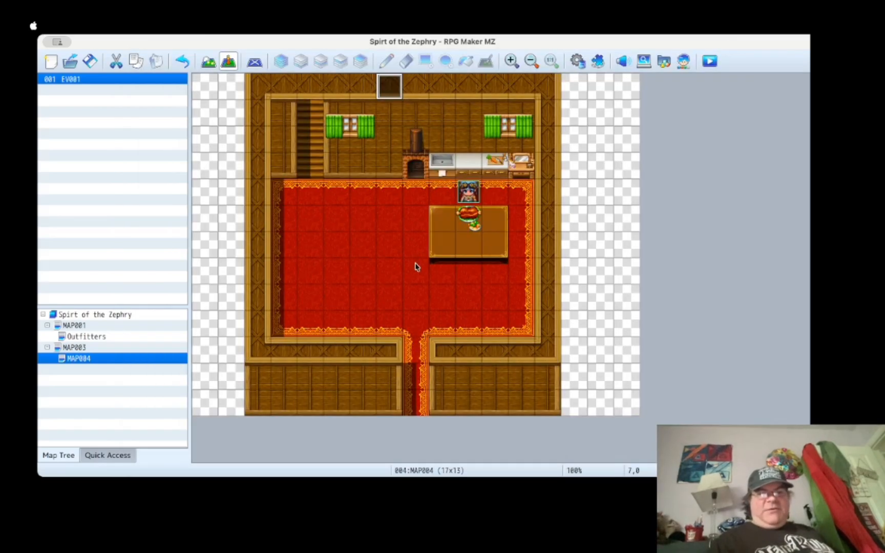
{"action": "left_click", "coordinate": [88, 350]}
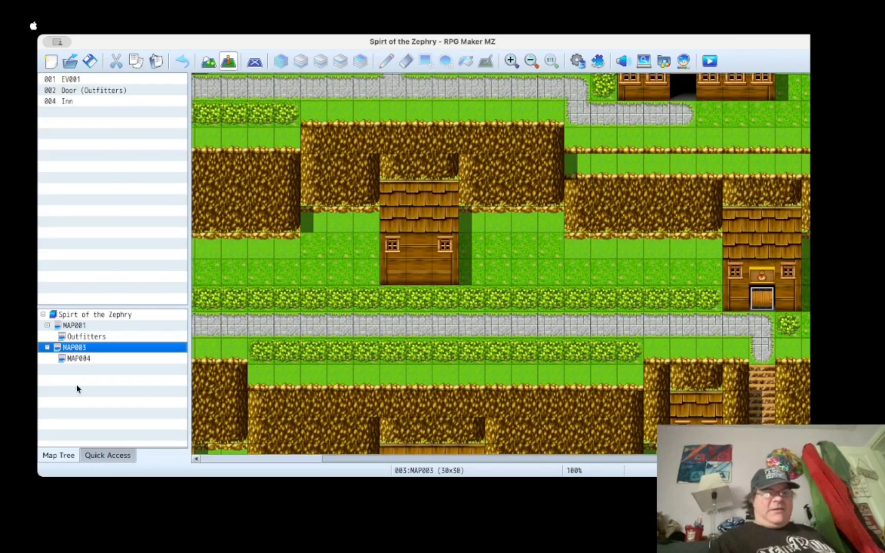
{"action": "left_click", "coordinate": [531, 61]}
{"action": "left_click", "coordinate": [531, 61]}
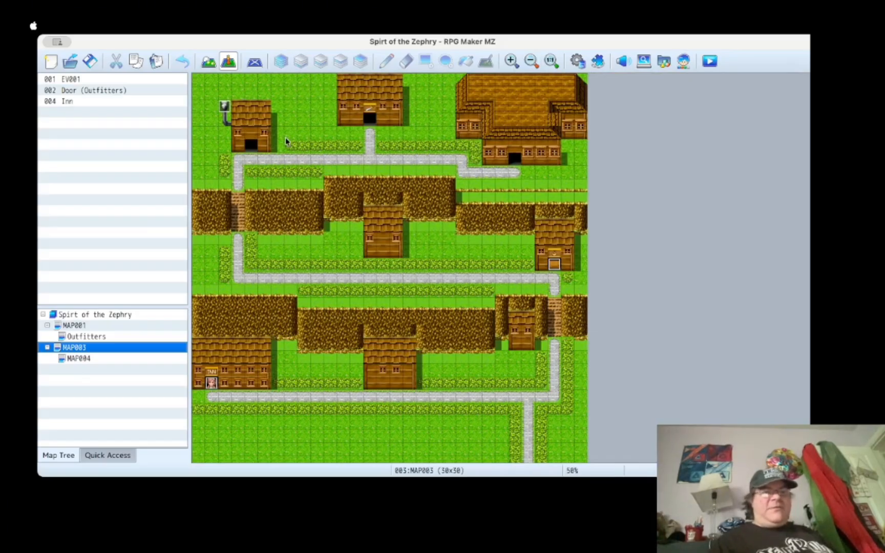
{"action": "double_click", "coordinate": [292, 113]}
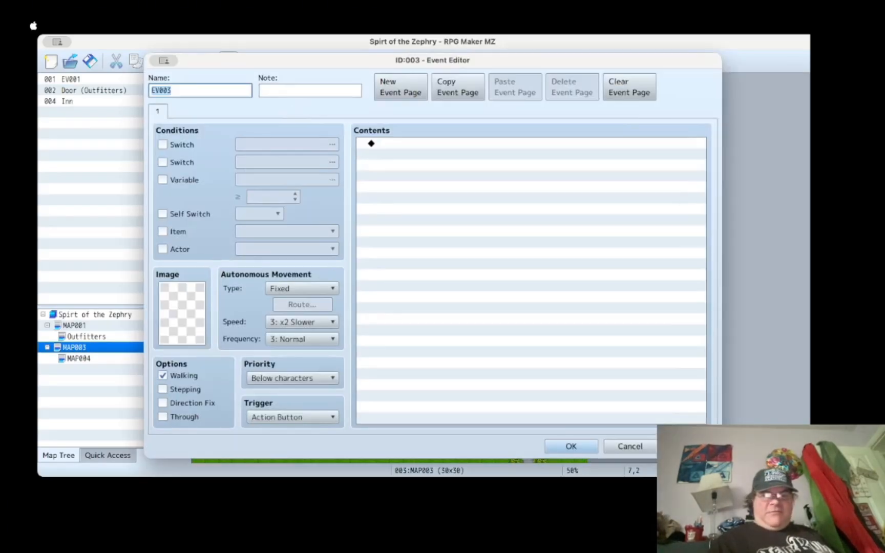
{"action": "left_click", "coordinate": [621, 444]}
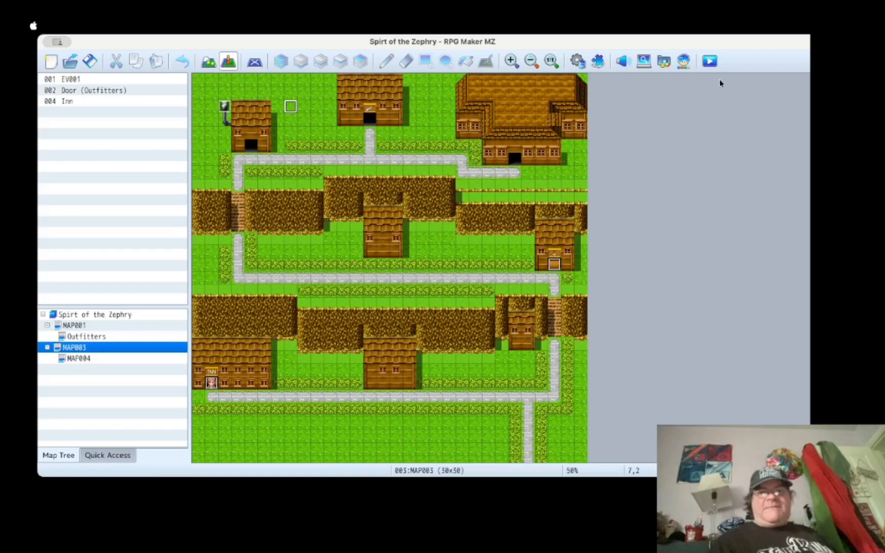
Step: Open the Character Generator and randomize the male character until a blond one with glasses comes up
{"action": "left_click", "coordinate": [684, 61]}
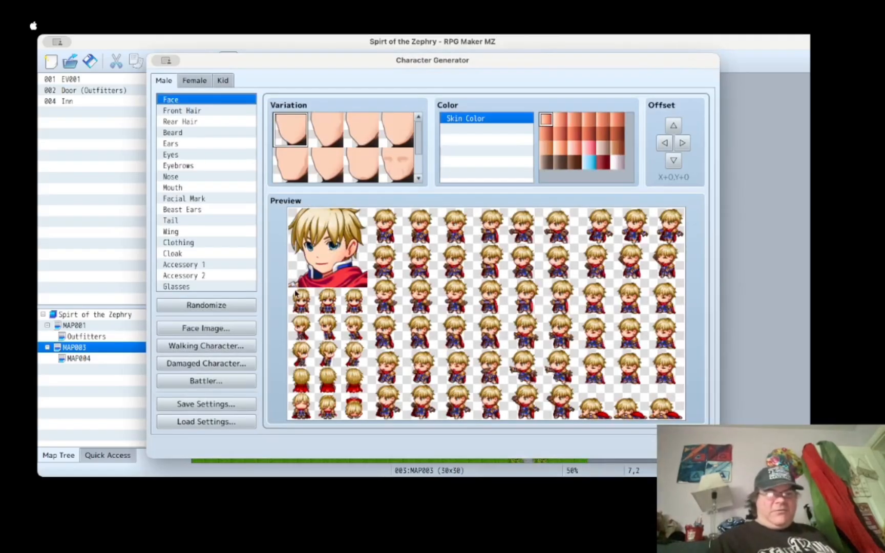
{"action": "left_click", "coordinate": [239, 310]}
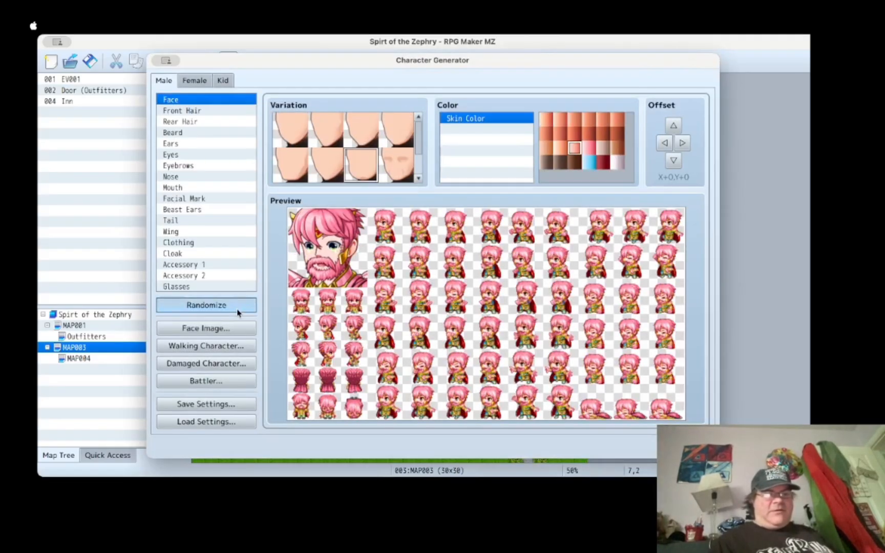
{"action": "left_click", "coordinate": [238, 312]}
{"action": "left_click", "coordinate": [238, 312]}
{"action": "left_click", "coordinate": [238, 312]}
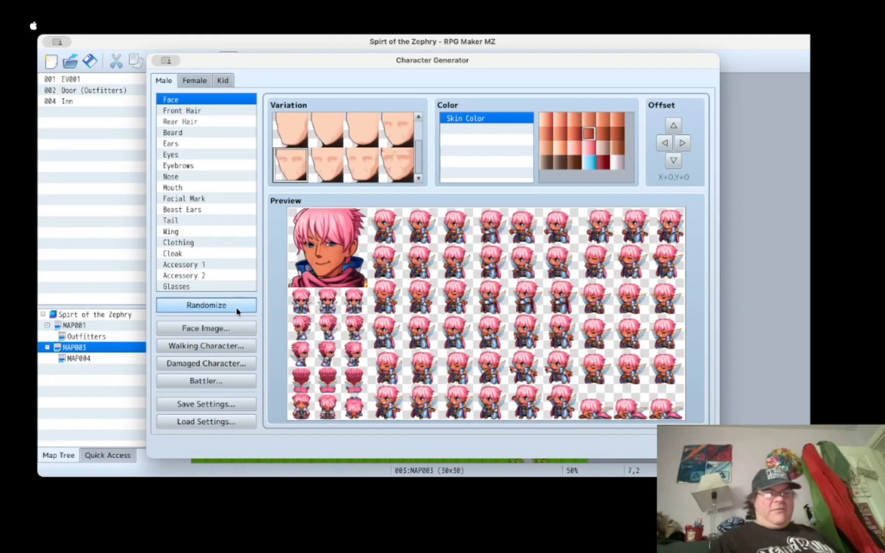
{"action": "left_click", "coordinate": [238, 312]}
{"action": "left_click", "coordinate": [238, 311]}
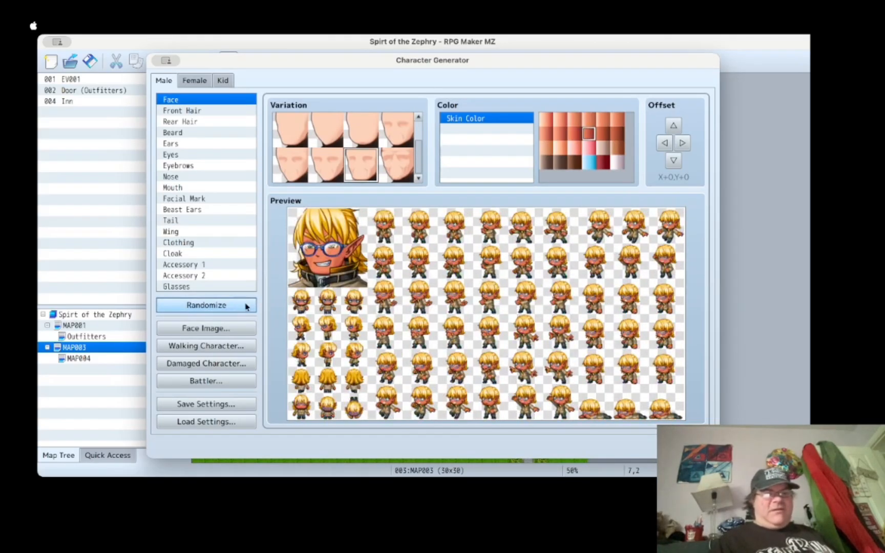
Step: Give the generated character rounded human ears and clear its Accessory 1
{"action": "left_click", "coordinate": [189, 146]}
{"action": "left_click", "coordinate": [289, 126]}
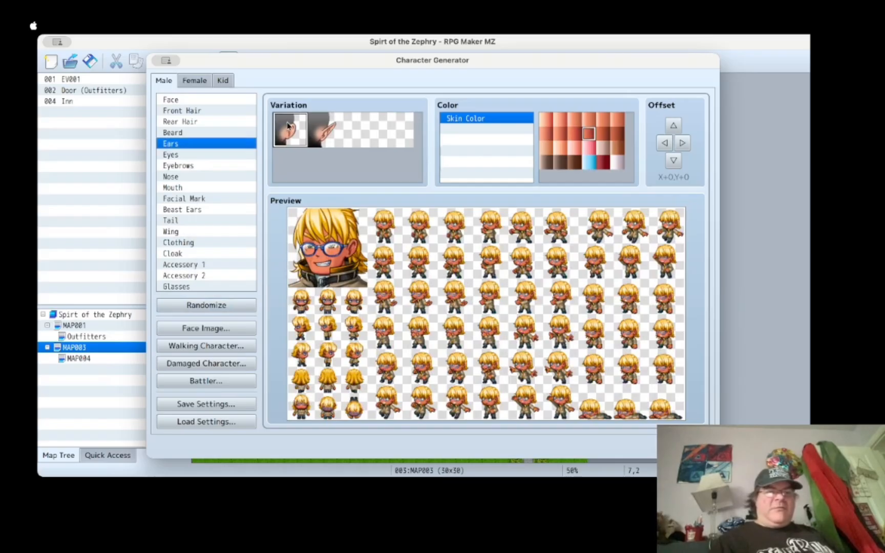
{"action": "left_click", "coordinate": [184, 264]}
{"action": "left_click", "coordinate": [291, 166]}
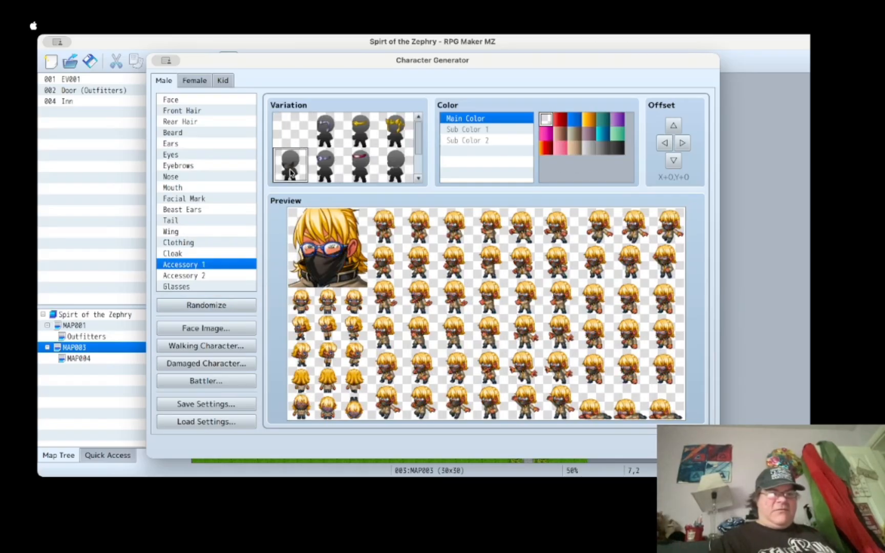
{"action": "left_click", "coordinate": [330, 132]}
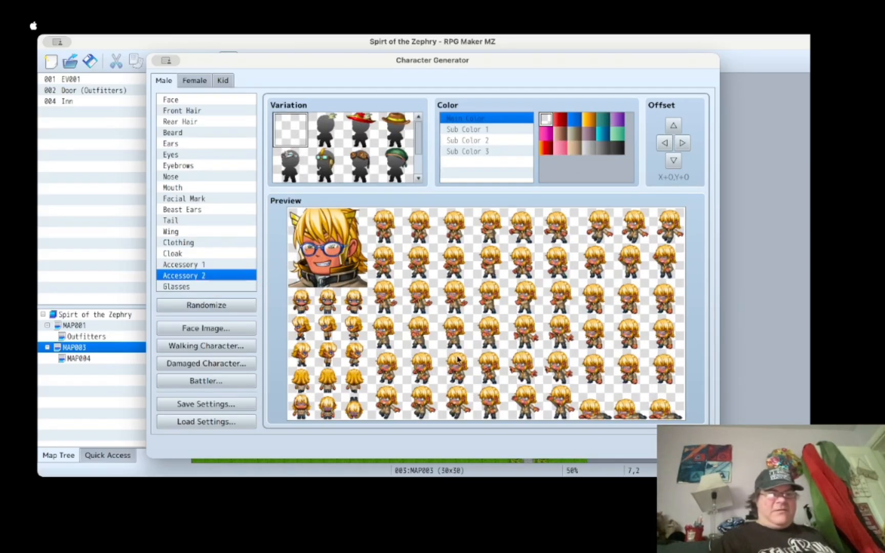
{"action": "left_click", "coordinate": [184, 264]}
Step: Export the character's face image and its walking sprite, saving the walking sprite as Drake in the characters folder
{"action": "left_click", "coordinate": [220, 328]}
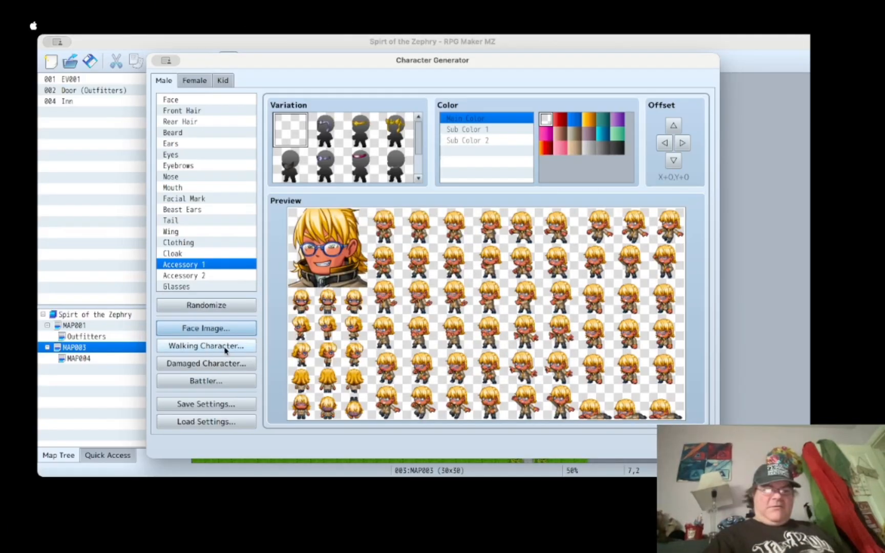
{"action": "left_click", "coordinate": [226, 349]}
{"action": "left_click", "coordinate": [413, 145]}
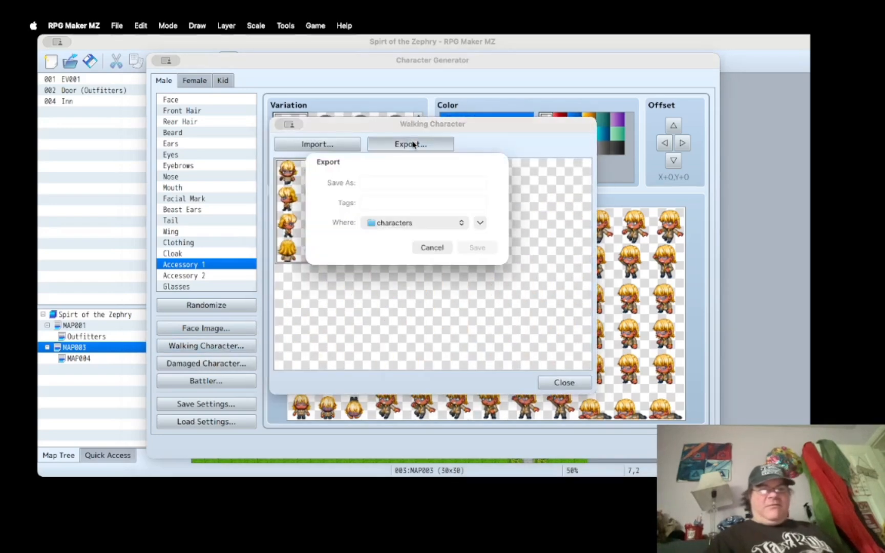
{"action": "type", "text": "Drake"}
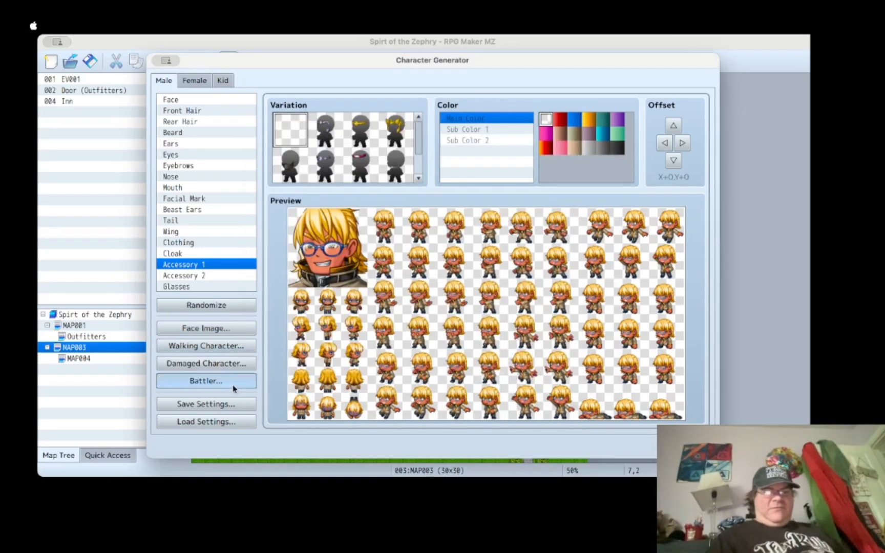
Step: Export the character's battler sheet as Draker to the sv_actors folder and close the Character Generator
{"action": "left_click", "coordinate": [241, 381]}
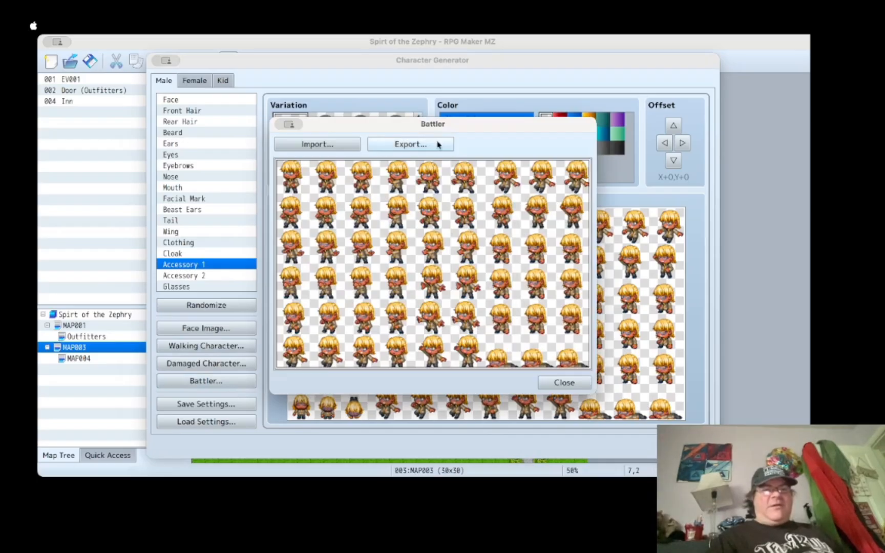
{"action": "left_click", "coordinate": [416, 145]}
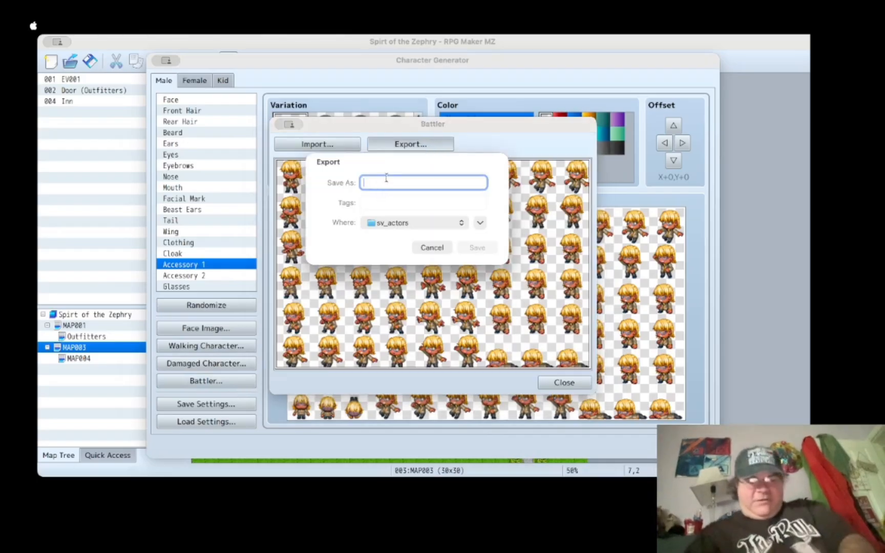
{"action": "type", "text": "Damon"}
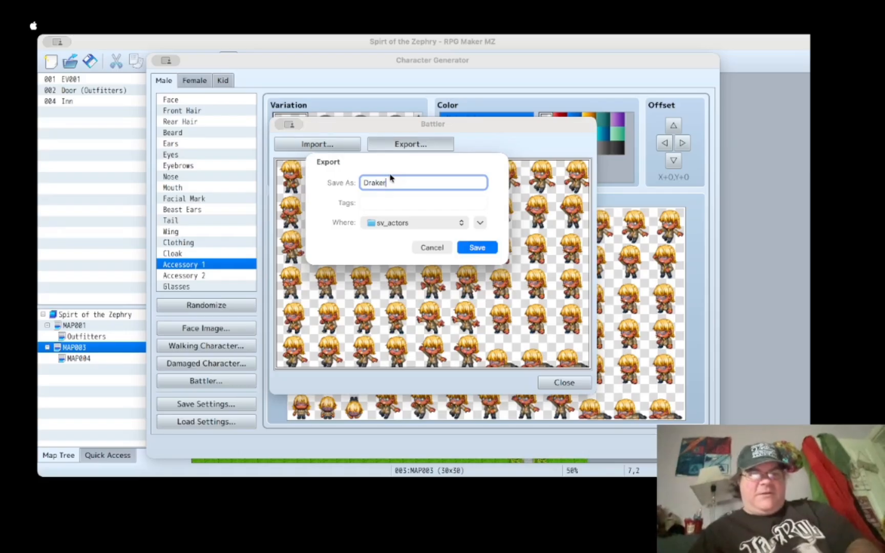
{"action": "left_click", "coordinate": [475, 247]}
{"action": "left_click", "coordinate": [563, 381]}
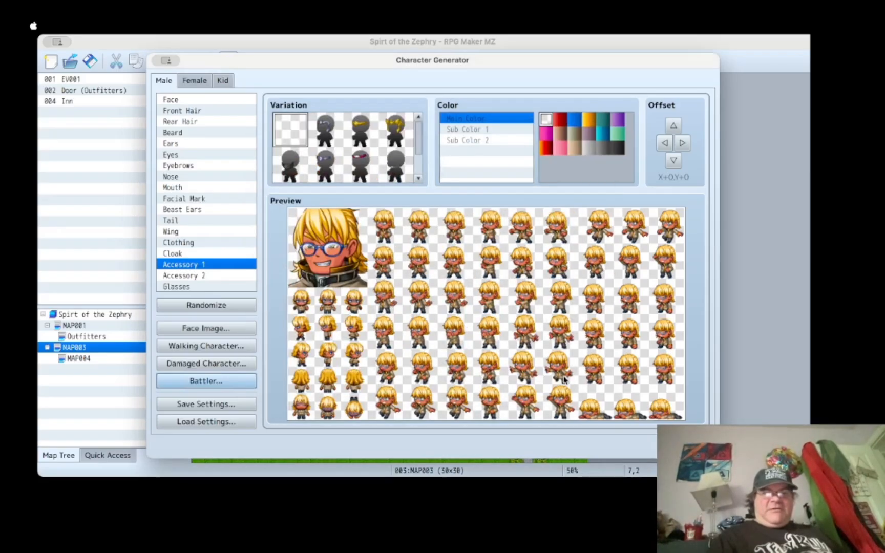
{"action": "key", "text": "Escape"}
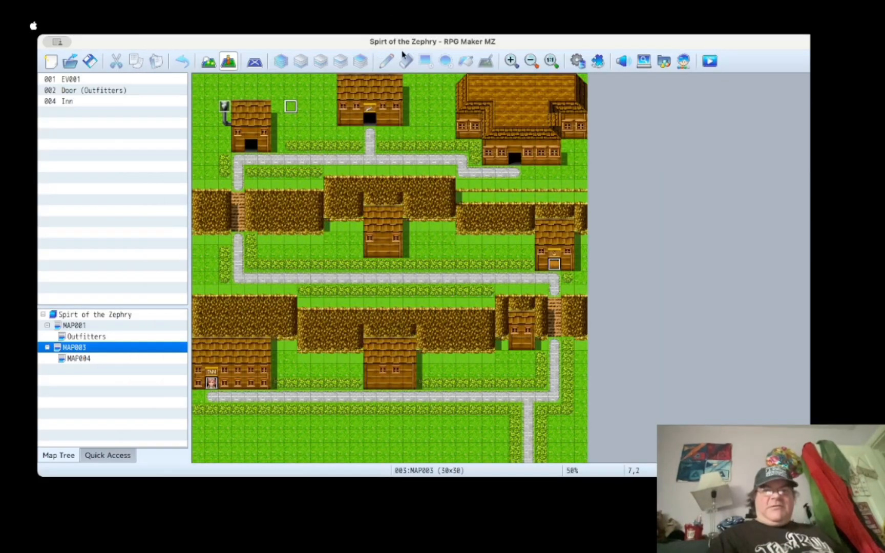
Step: Replace the face, character and battler images of database actor 0002 with the exported Drake graphics
{"action": "left_click", "coordinate": [578, 61]}
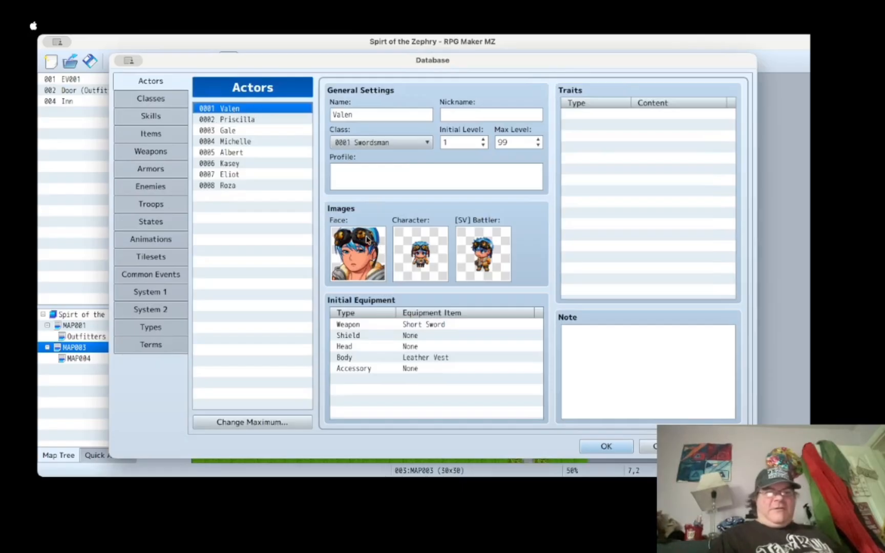
{"action": "left_click", "coordinate": [239, 120]}
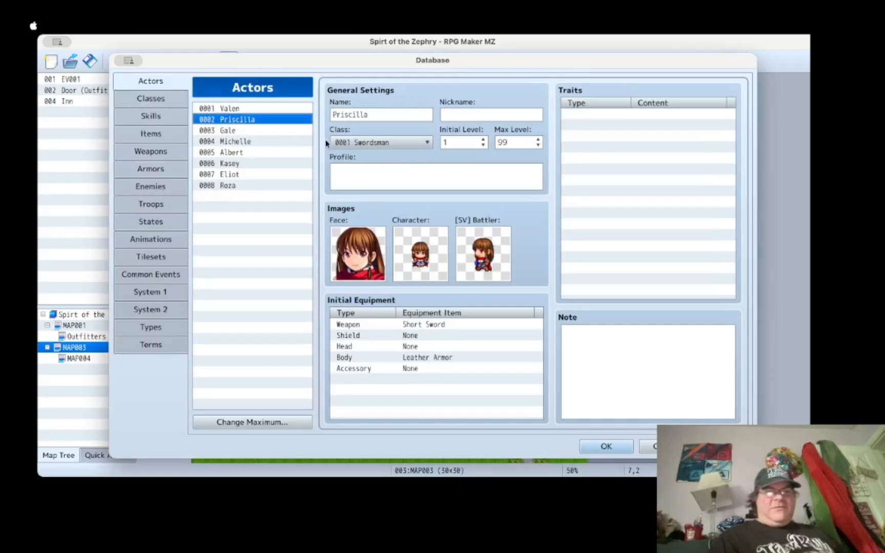
{"action": "double_click", "coordinate": [368, 265]}
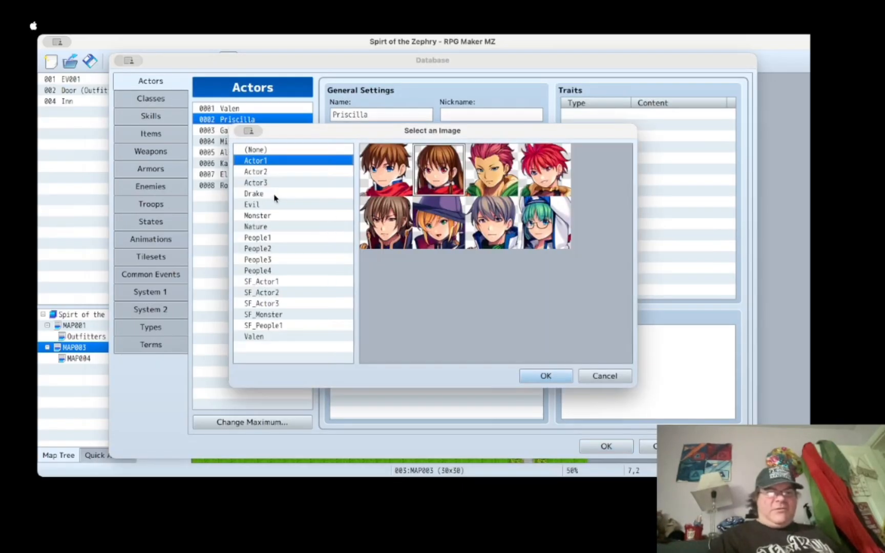
{"action": "left_click", "coordinate": [254, 193]}
{"action": "left_click", "coordinate": [546, 376]}
{"action": "double_click", "coordinate": [425, 262]}
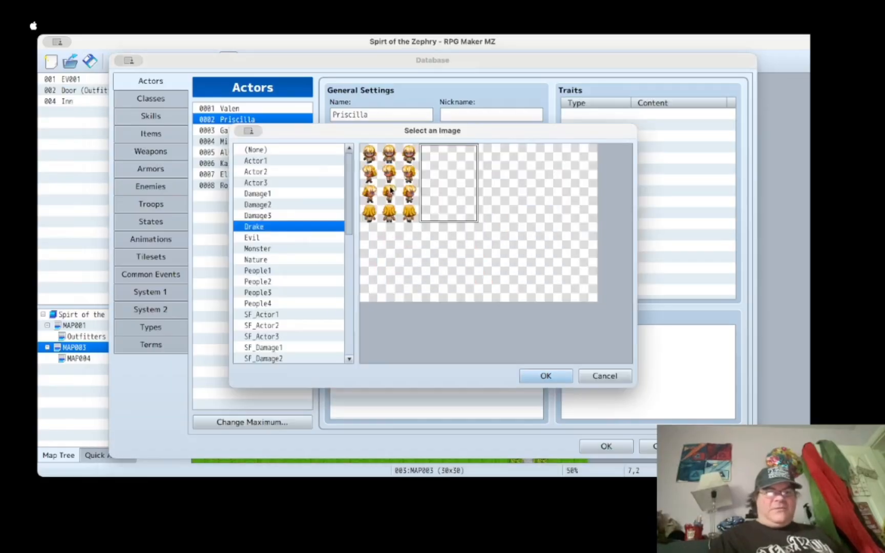
{"action": "left_click", "coordinate": [391, 190]}
{"action": "left_click", "coordinate": [546, 376]}
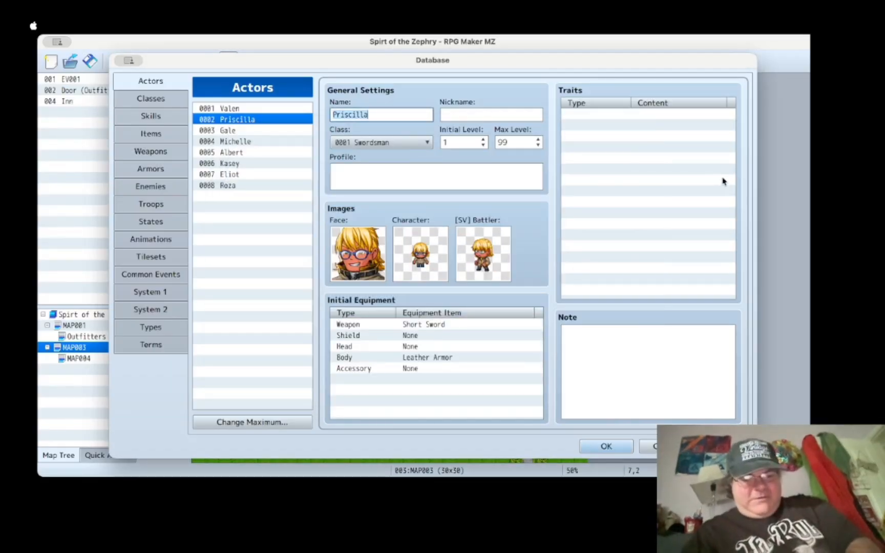
Step: Rename actor 0002 to Drake and set the class to 0002 Sorcerer
{"action": "type", "text": "Drake"}
{"action": "left_click", "coordinate": [381, 143]}
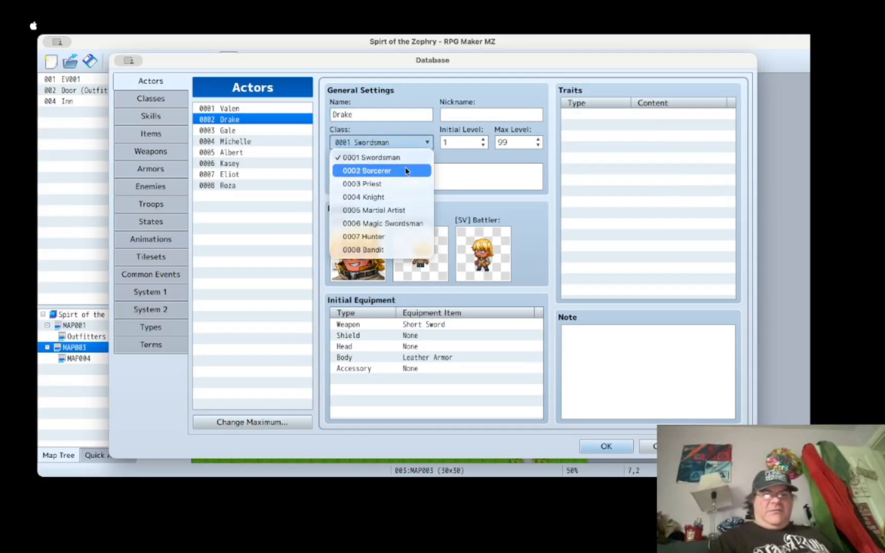
{"action": "left_click", "coordinate": [390, 171]}
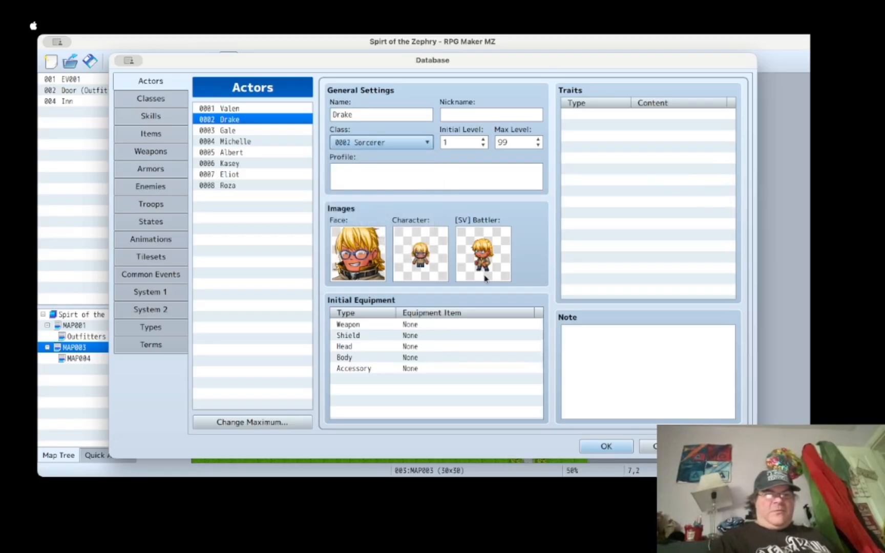
Step: Assign Drake an initial weapon and an Elemental Cloak as body armor
{"action": "double_click", "coordinate": [425, 325]}
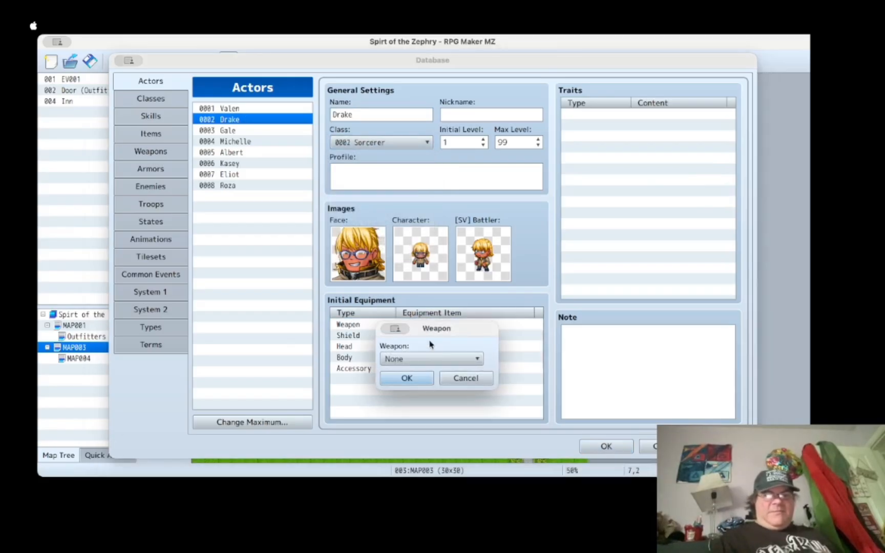
{"action": "left_click", "coordinate": [432, 357]}
{"action": "left_click", "coordinate": [415, 438]}
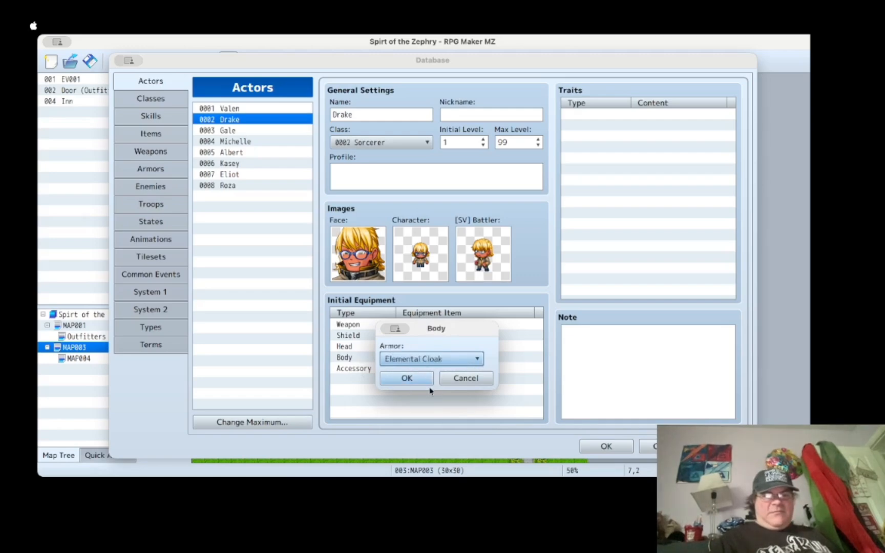
{"action": "left_click", "coordinate": [419, 380]}
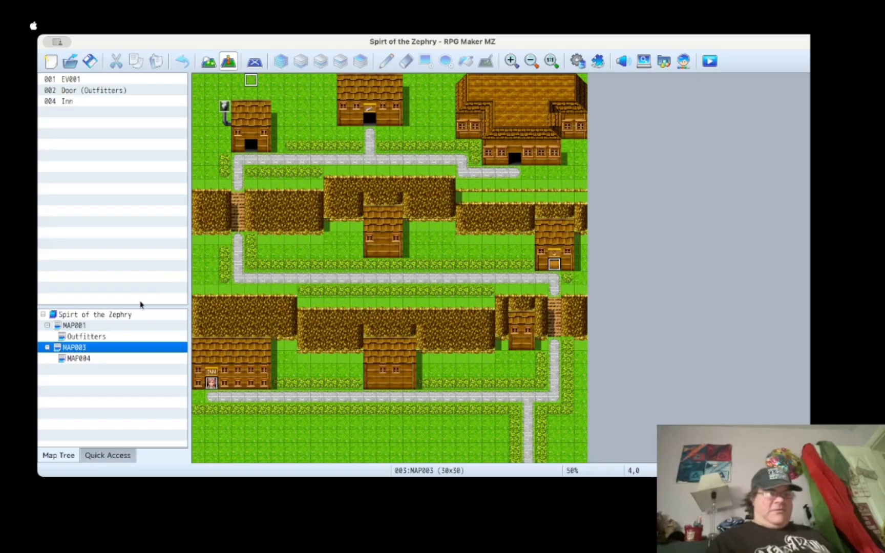
Step: Try to create an event named Drake with the Drake sprite at tile 7,3 on MAP003
{"action": "left_click", "coordinate": [114, 358]}
{"action": "left_click", "coordinate": [114, 348]}
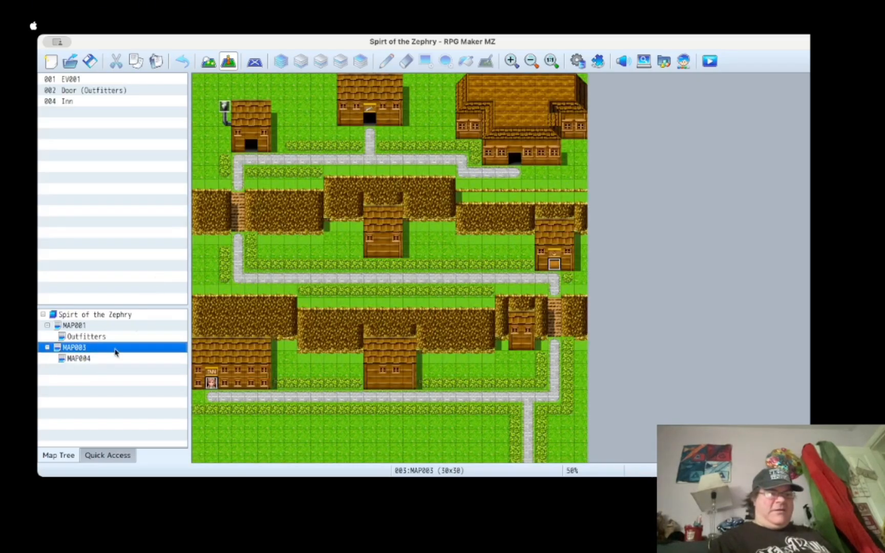
{"action": "double_click", "coordinate": [294, 125]}
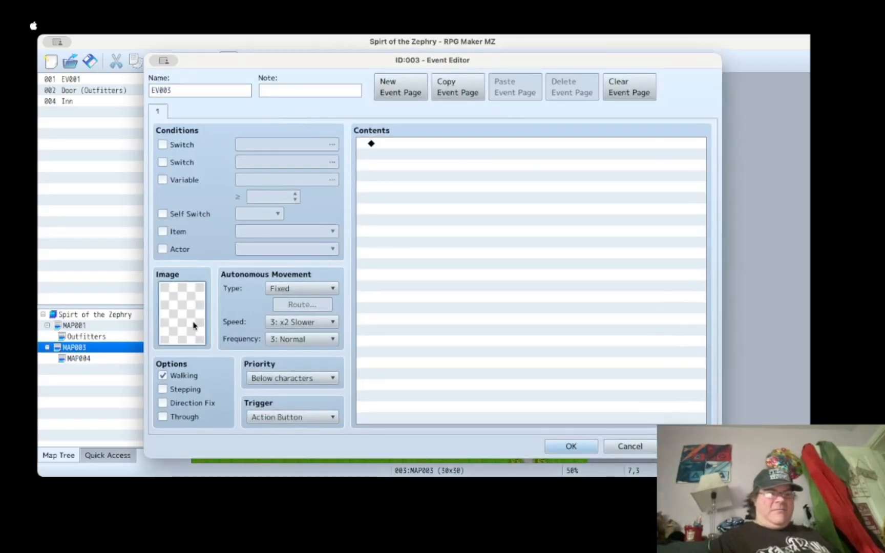
{"action": "double_click", "coordinate": [182, 314]}
{"action": "left_click", "coordinate": [256, 224]}
{"action": "left_click", "coordinate": [389, 153]}
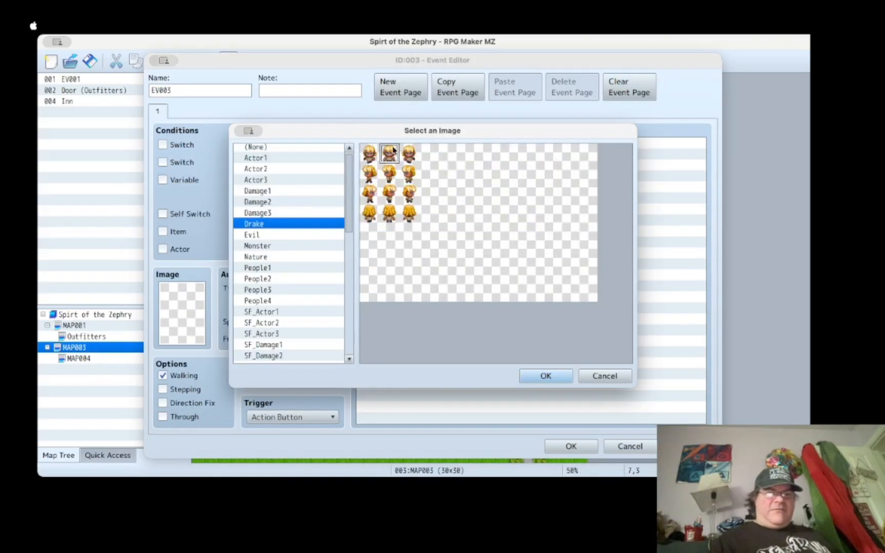
{"action": "left_click", "coordinate": [549, 376]}
{"action": "double_click", "coordinate": [191, 88]}
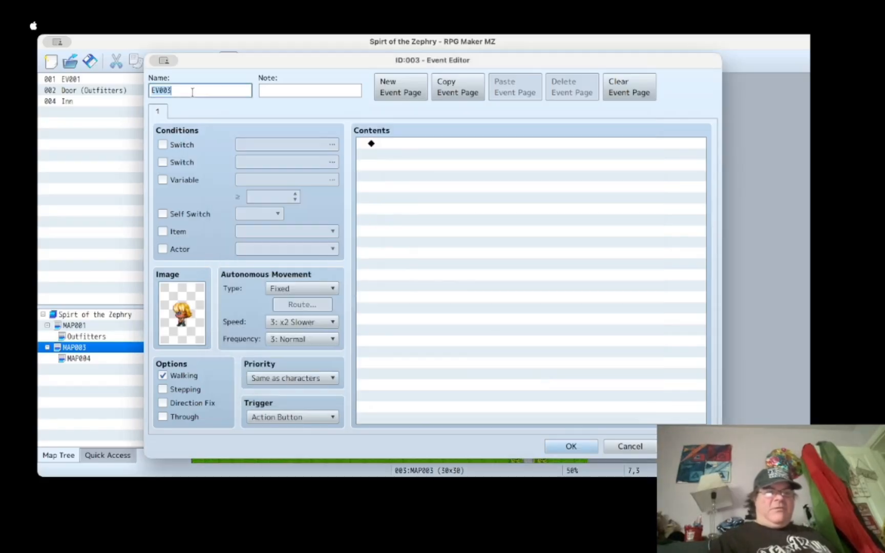
{"action": "type", "text": "Drake"}
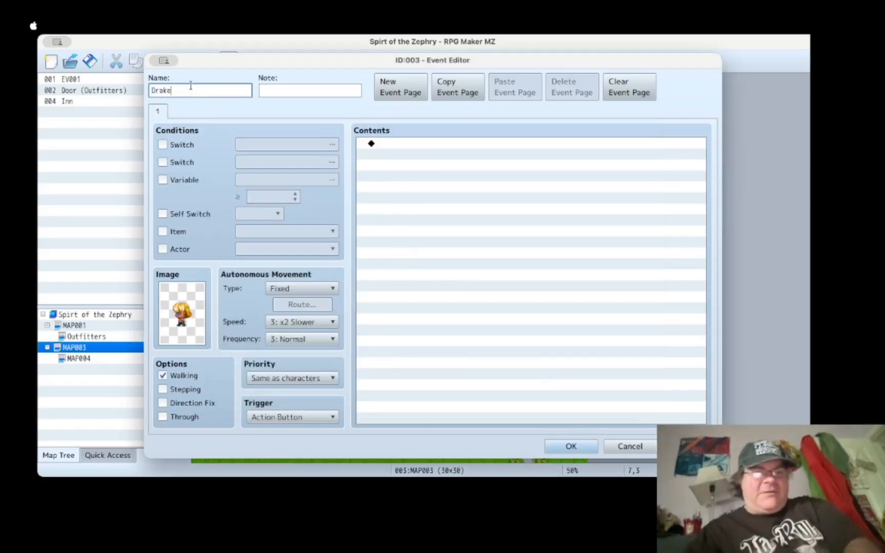
{"action": "left_click", "coordinate": [650, 445]}
Step: Move the Drake event onto the stone path near the upper-left house on MAP003
{"action": "left_click_drag", "start_coordinate": [307, 163], "coordinate": [306, 161]}
Step: Add two messages with Valen's face to EV001 on MAP004: "I wonder what that was?" and "I probally should go outside and see."
{"action": "left_click", "coordinate": [88, 360]}
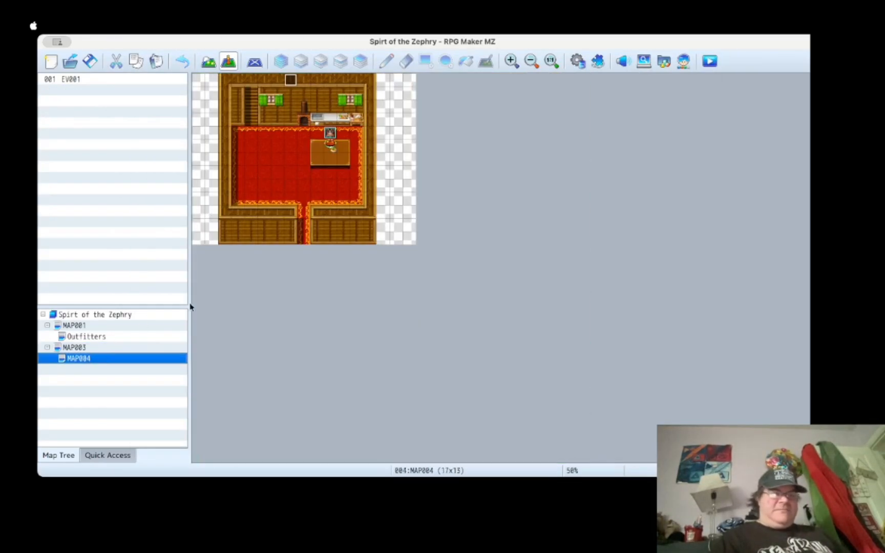
{"action": "double_click", "coordinate": [290, 80]}
{"action": "left_click", "coordinate": [463, 167]}
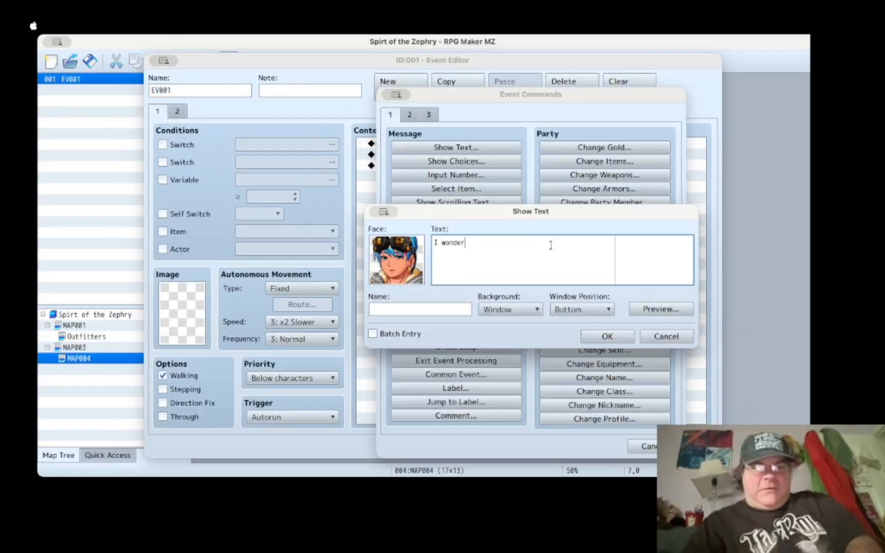
{"action": "type", "text": "what that is"}
{"action": "double_click", "coordinate": [396, 260]}
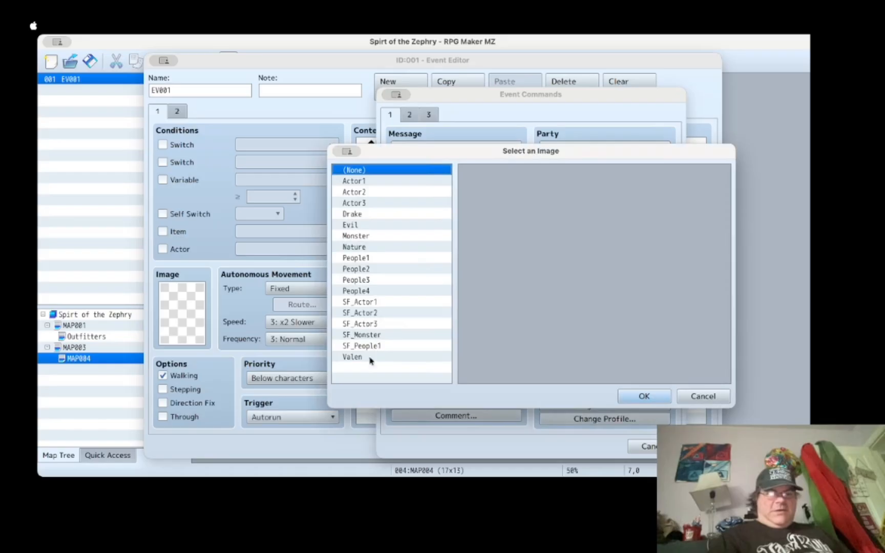
{"action": "left_click", "coordinate": [369, 357]}
{"action": "left_click", "coordinate": [650, 393]}
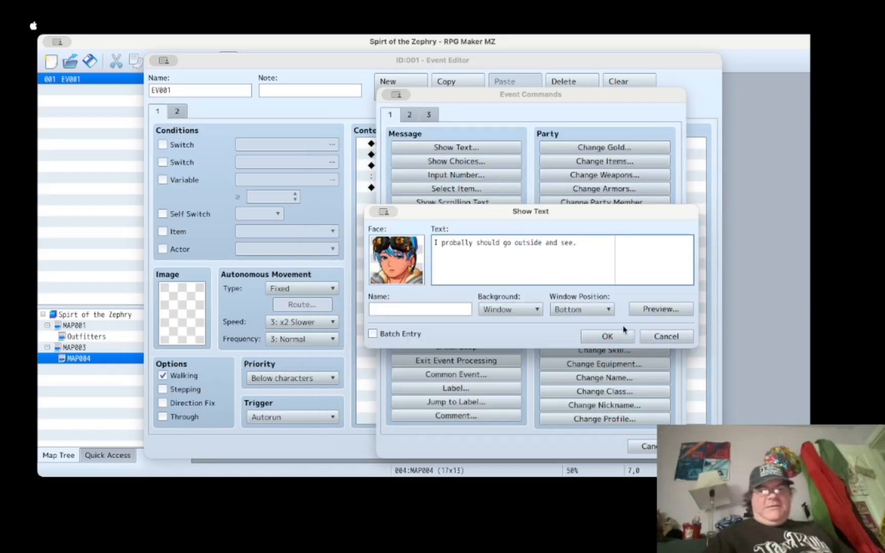
{"action": "left_click", "coordinate": [607, 337]}
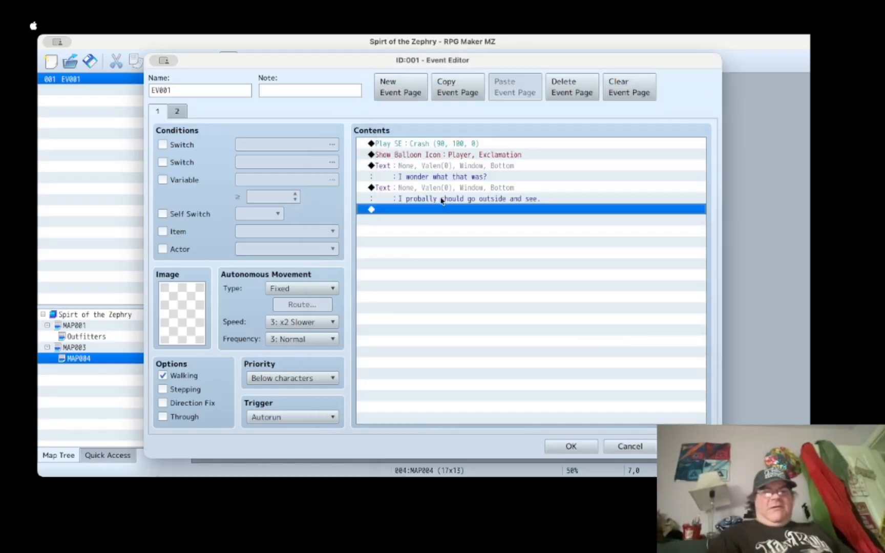
Step: Append a Fadeout Screen command and a player transfer to MAP003 at tile 5,6 to EV001
{"action": "double_click", "coordinate": [469, 206]}
{"action": "left_click", "coordinate": [412, 116]}
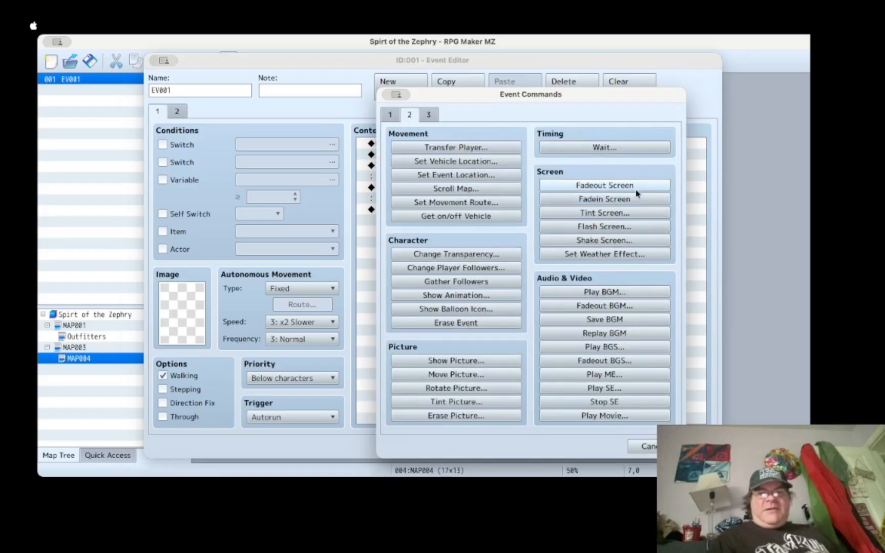
{"action": "left_click", "coordinate": [451, 148]}
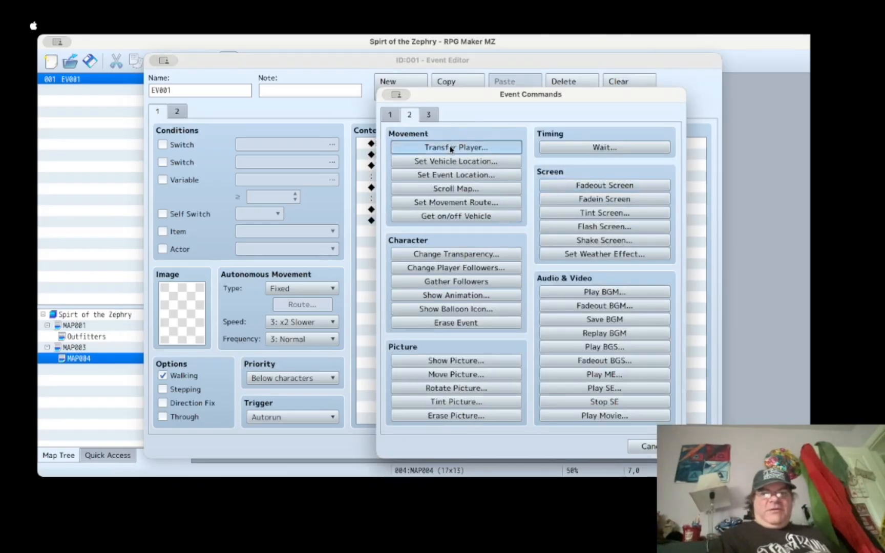
{"action": "left_click", "coordinate": [504, 236]}
{"action": "left_click", "coordinate": [296, 126]}
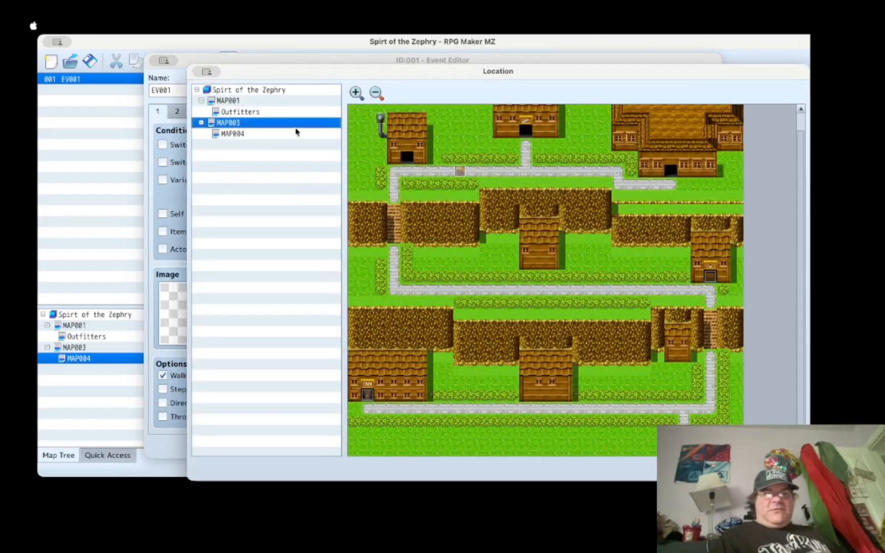
{"action": "left_click", "coordinate": [422, 171]}
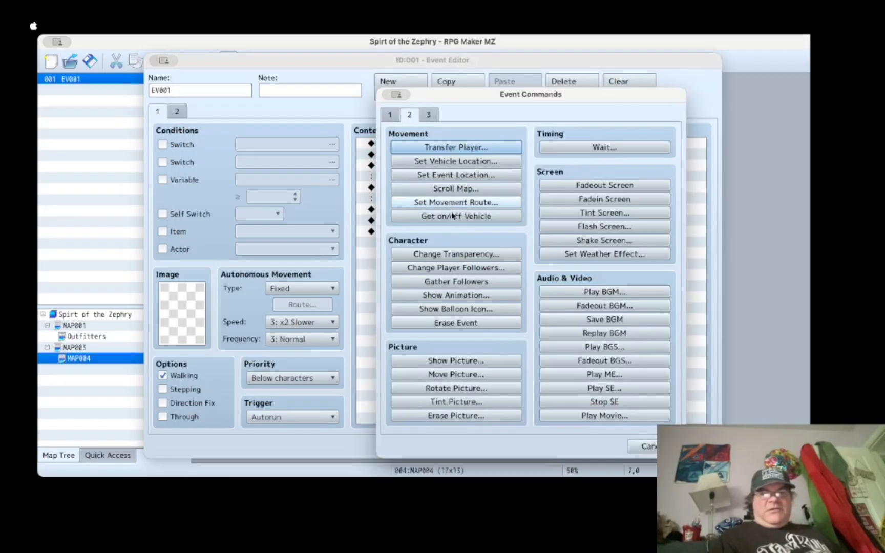
Step: Add a movement route to EV001 that makes the player turn right and waits for completion
{"action": "left_click", "coordinate": [457, 203]}
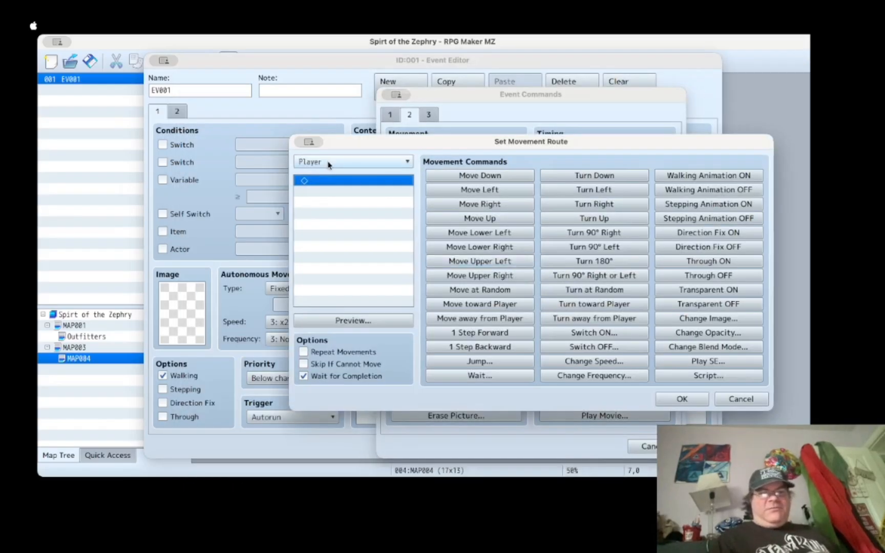
{"action": "left_click", "coordinate": [595, 194]}
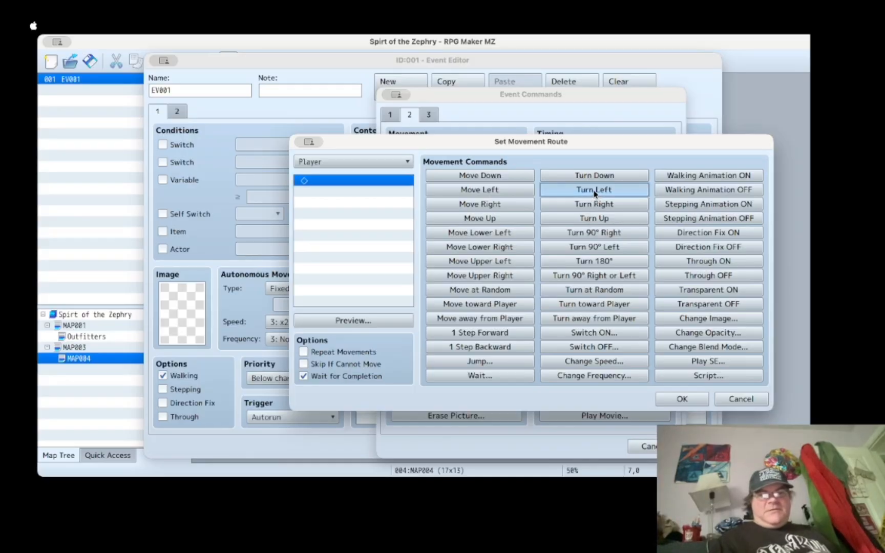
{"action": "left_click", "coordinate": [595, 204]}
{"action": "left_click", "coordinate": [680, 398]}
Step: Add a message with Valen's face reading "Who are you?" after the movement route
{"action": "left_click", "coordinate": [458, 149]}
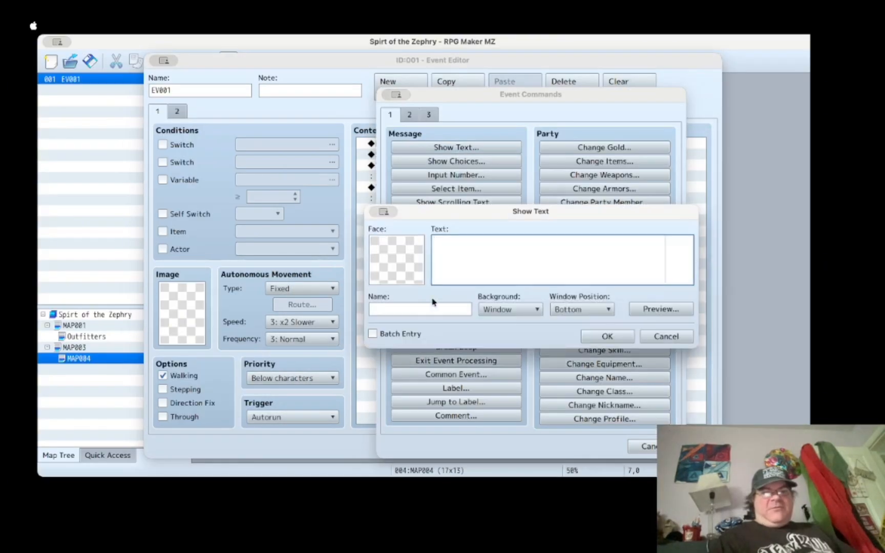
{"action": "double_click", "coordinate": [410, 277]}
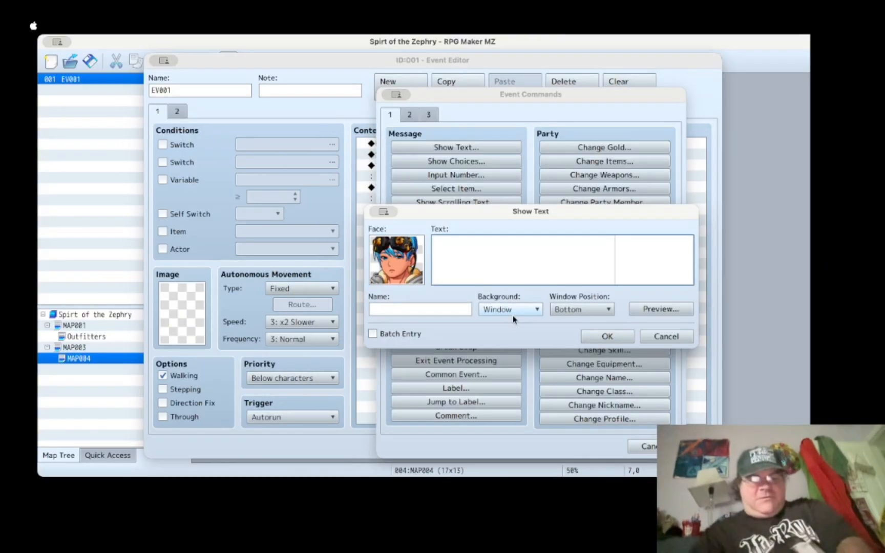
{"action": "key", "text": "Escape"}
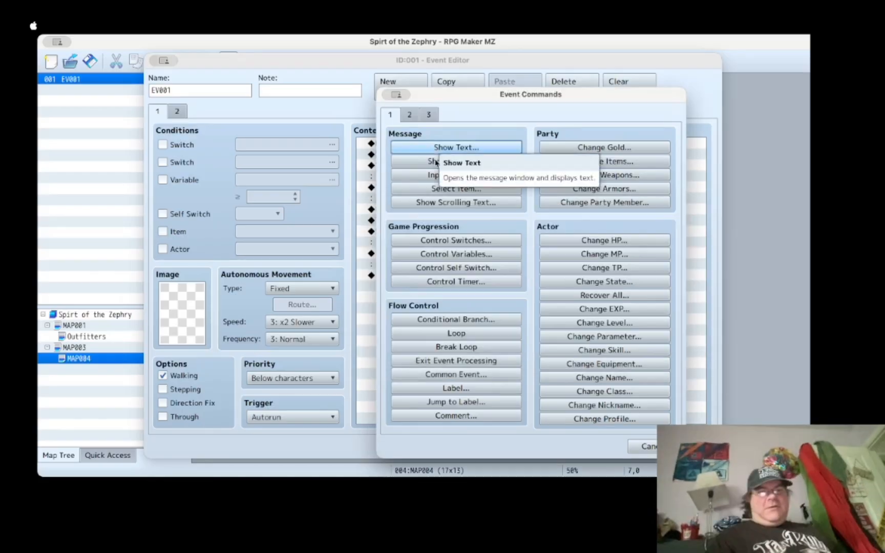
{"action": "left_click", "coordinate": [647, 446]}
Step: Extend Valen's question to "Who are you? and what are you doing outside my house?", split over two lines
{"action": "left_click", "coordinate": [456, 254]}
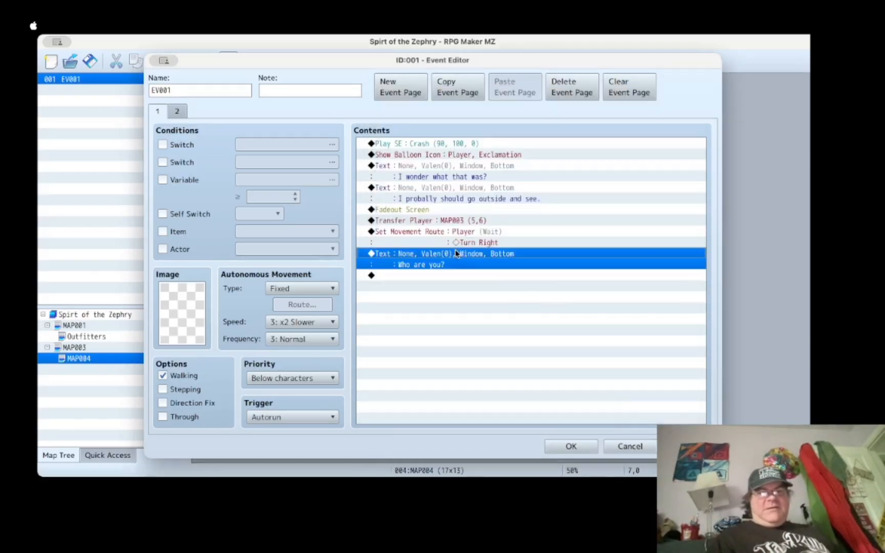
{"action": "right_click", "coordinate": [456, 254]}
{"action": "left_click", "coordinate": [518, 268]}
{"action": "left_click", "coordinate": [619, 266]}
{"action": "type", "text": "and what ar"}
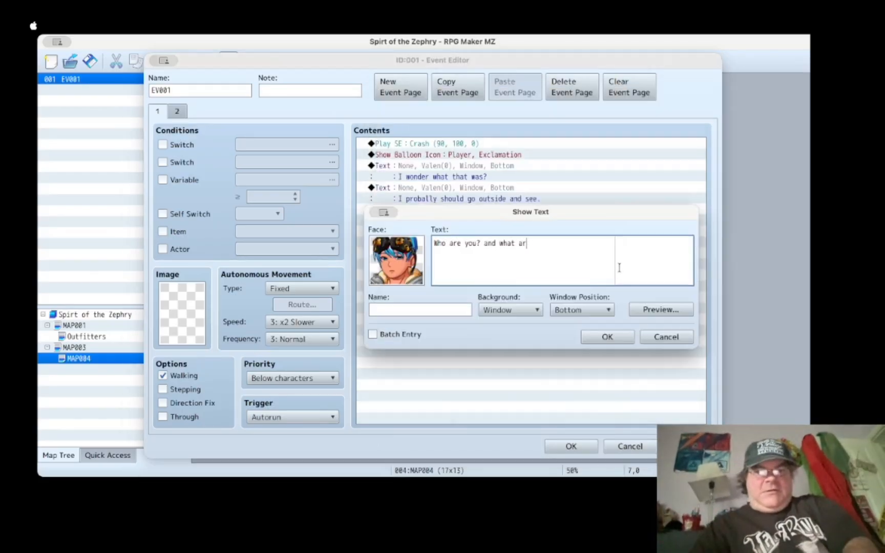
{"action": "type", "text": "e you doing outside"}
{"action": "key", "text": "Return"}
{"action": "type", "text": "my house"}
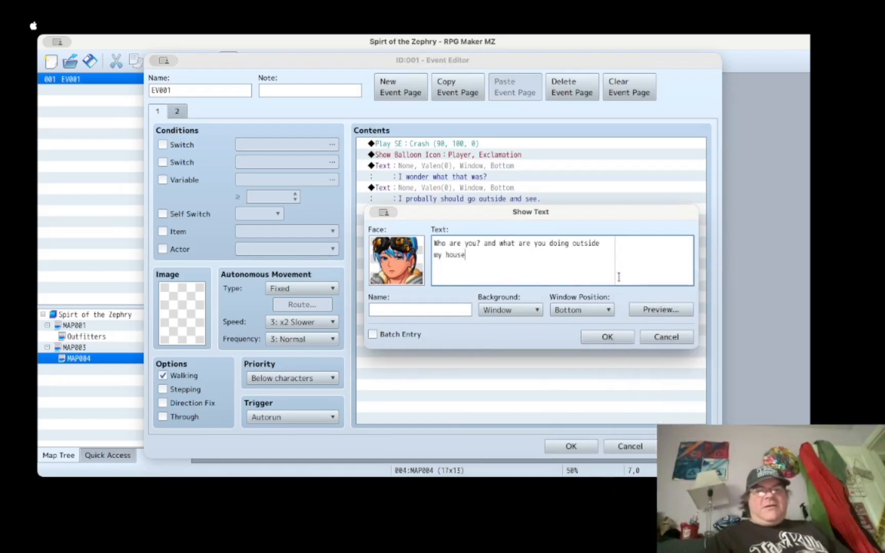
{"action": "mouse_move", "coordinate": [615, 251]}
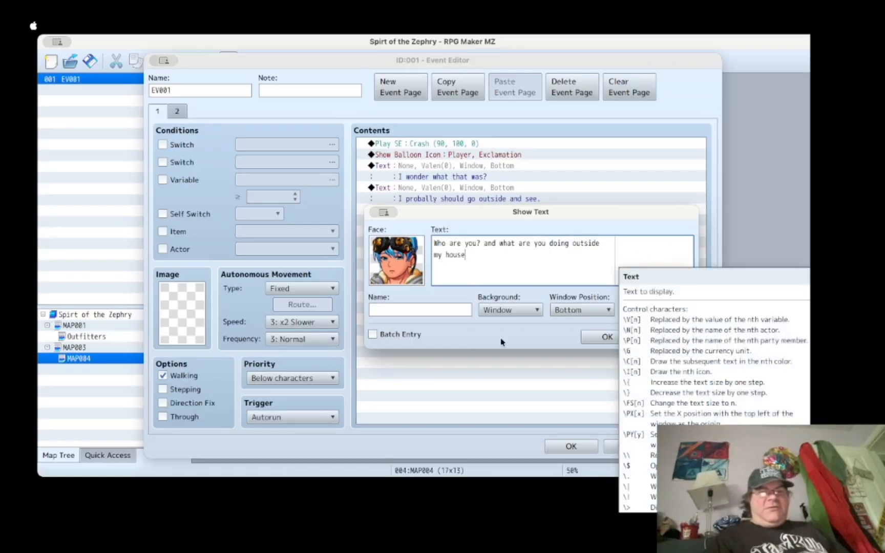
{"action": "type", "text": "?"}
{"action": "left_click", "coordinate": [608, 336]}
Step: Add Drake's line "My ship crashed in your yard." and Valen's reply "What ship? I don't see any ship.", and save EV001
{"action": "double_click", "coordinate": [392, 256]}
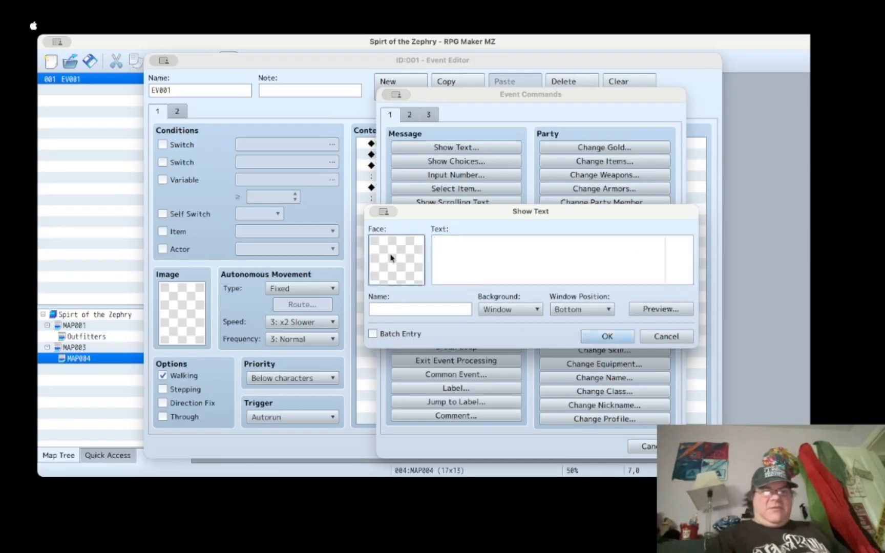
{"action": "left_click", "coordinate": [372, 216]}
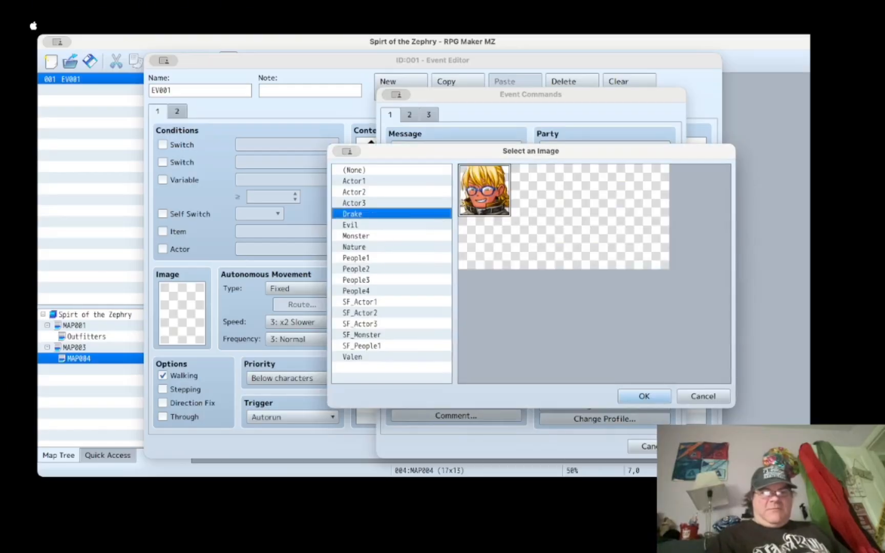
{"action": "left_click", "coordinate": [651, 397]}
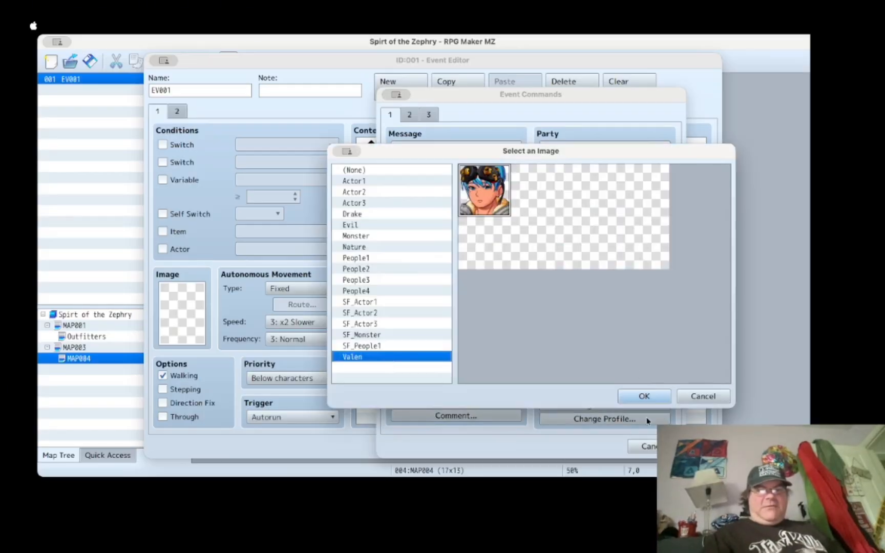
{"action": "left_click", "coordinate": [644, 396]}
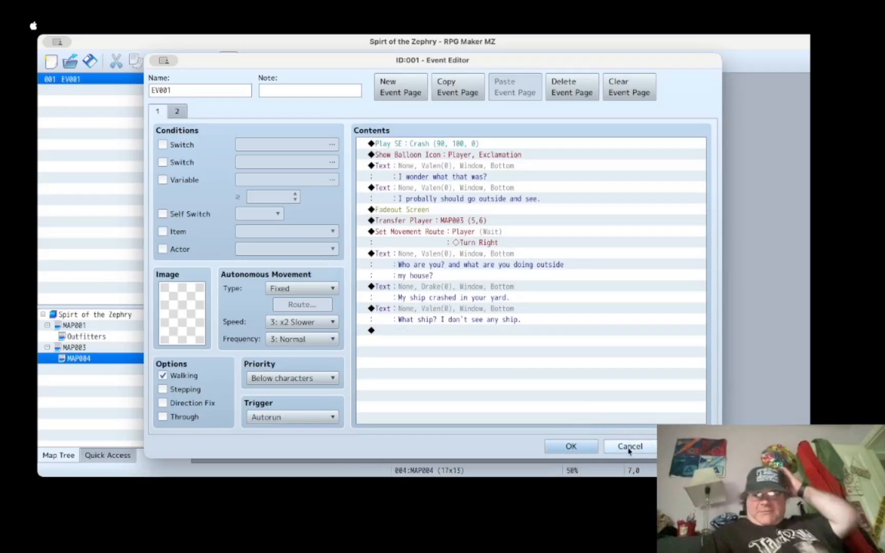
{"action": "left_click", "coordinate": [584, 449]}
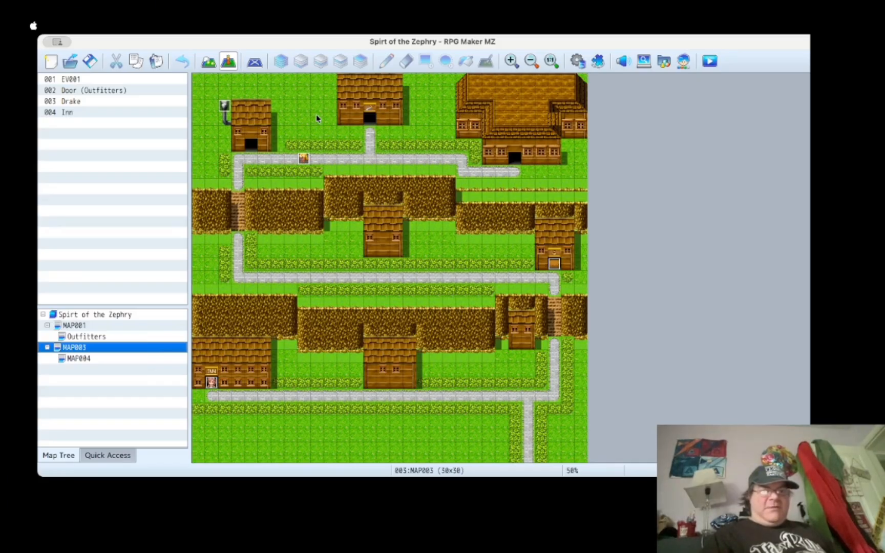
Step: Create an event at tile 9,3 on MAP003 with the side-facing pink airship from the Vehicle sheet as its image
{"action": "left_click", "coordinate": [318, 120]}
{"action": "double_click", "coordinate": [318, 119]}
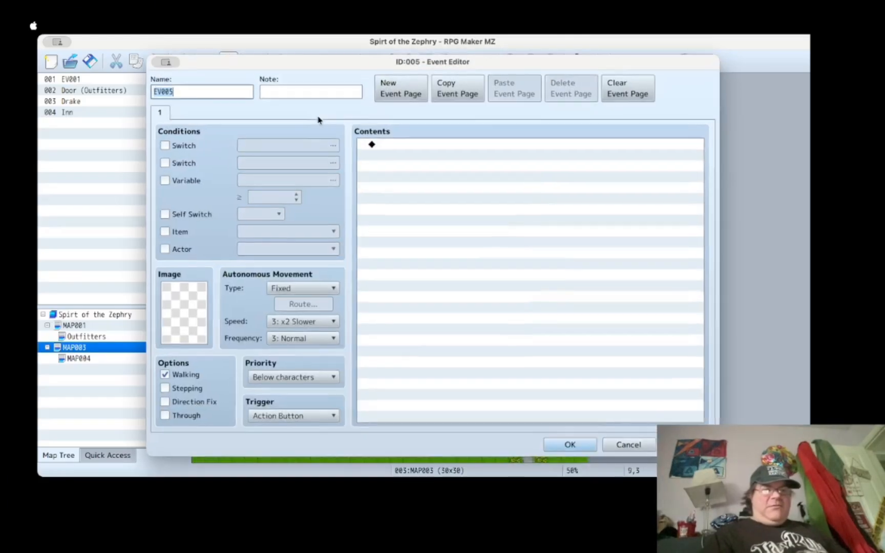
{"action": "double_click", "coordinate": [182, 312]}
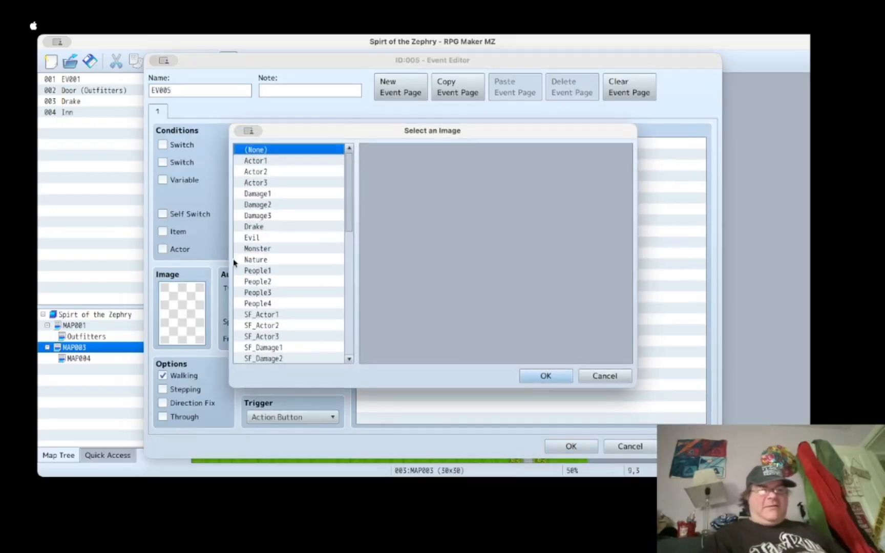
{"action": "scroll", "coordinate": [289, 249], "scroll_direction": "down", "scroll_amount": 10}
{"action": "scroll", "coordinate": [293, 247], "scroll_direction": "down", "scroll_amount": 1}
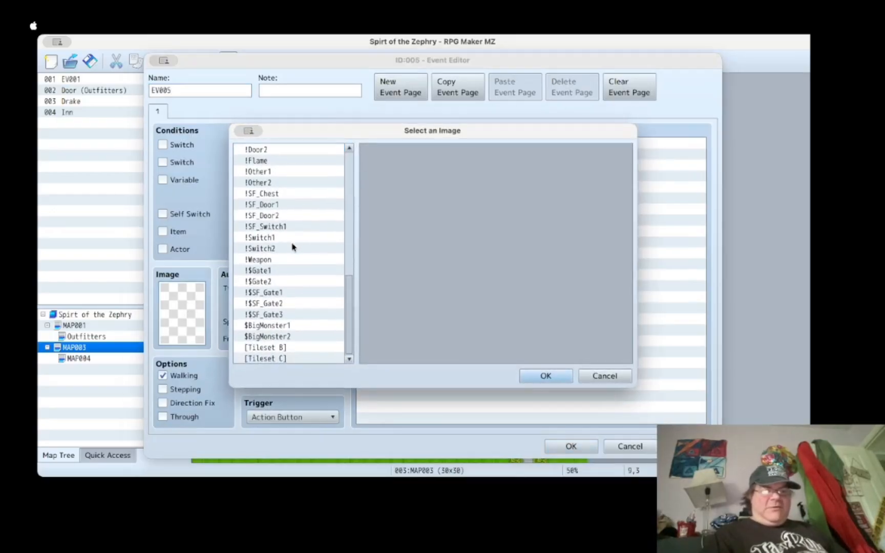
{"action": "scroll", "coordinate": [293, 247], "scroll_direction": "up", "scroll_amount": 3}
{"action": "left_click", "coordinate": [258, 206]}
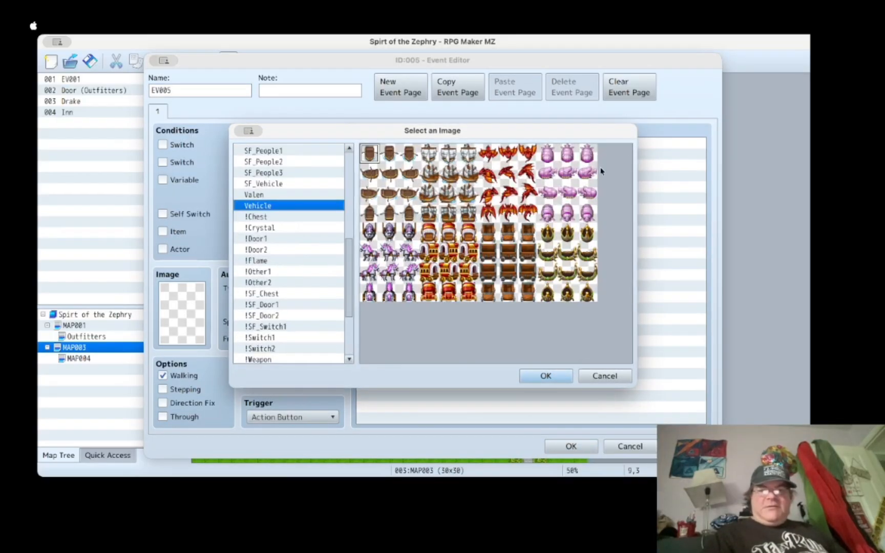
{"action": "left_click", "coordinate": [548, 173]}
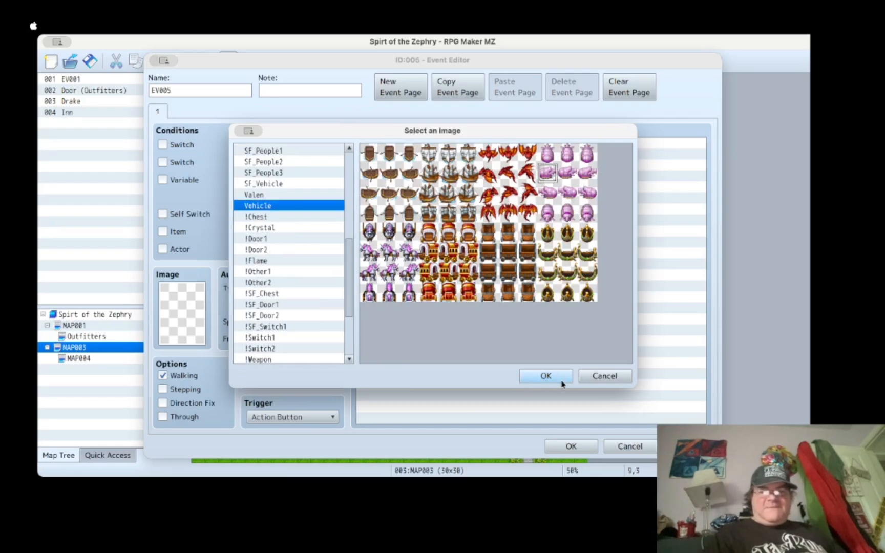
{"action": "left_click", "coordinate": [562, 381]}
Step: Make the airship event depend on switch 0001, name that switch The Zephy, and save the event
{"action": "left_click", "coordinate": [162, 144]}
{"action": "left_click", "coordinate": [337, 144]}
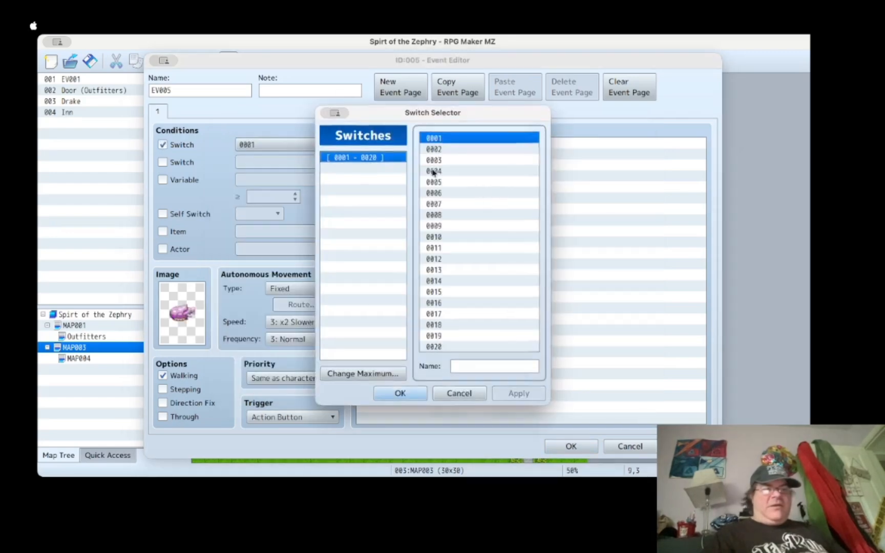
{"action": "left_click", "coordinate": [493, 368]}
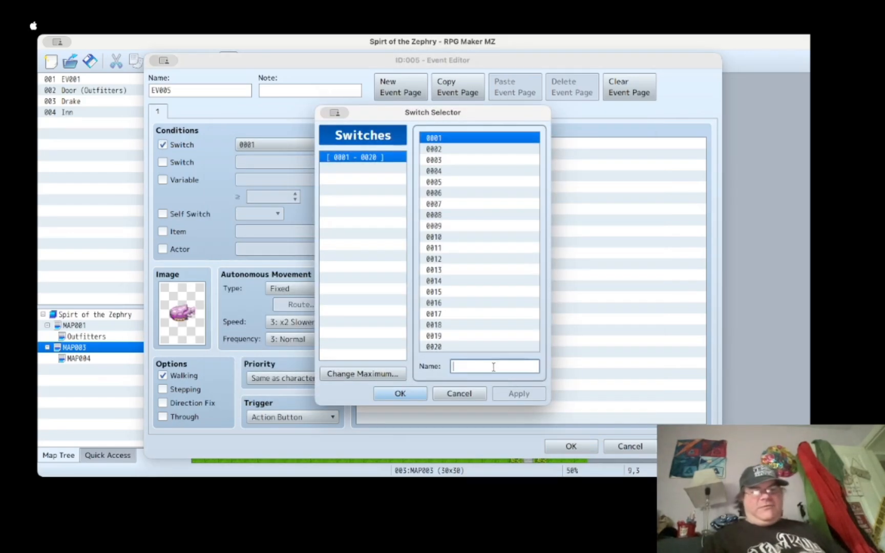
{"action": "type", "text": "The Zephy"}
{"action": "left_click", "coordinate": [400, 394]}
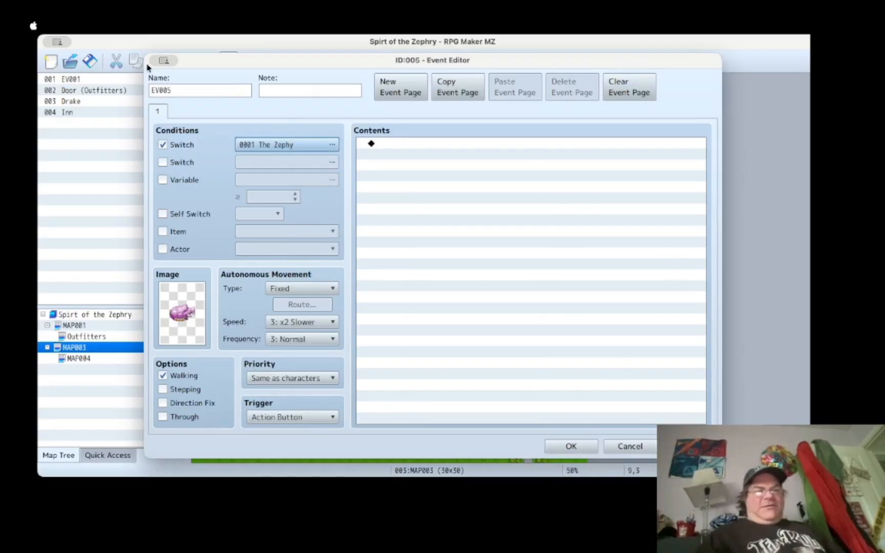
{"action": "left_click", "coordinate": [213, 146]}
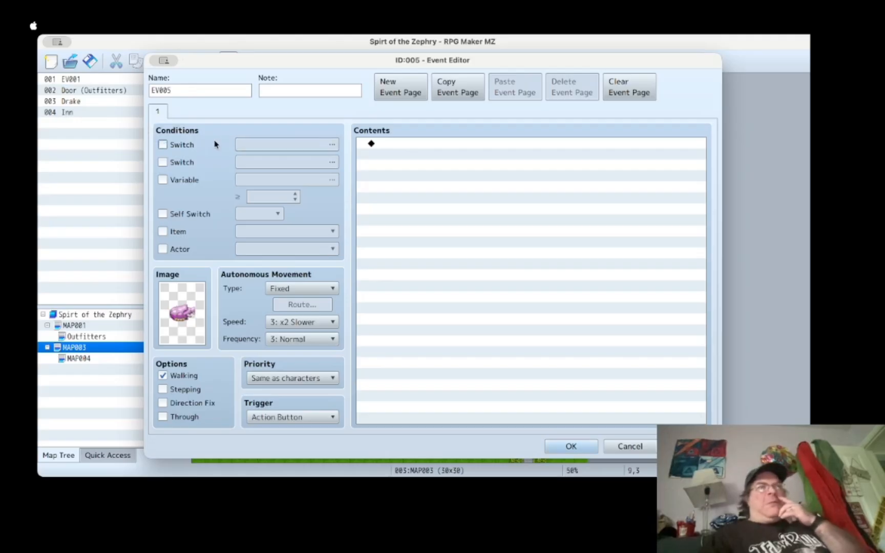
{"action": "left_click", "coordinate": [162, 146]}
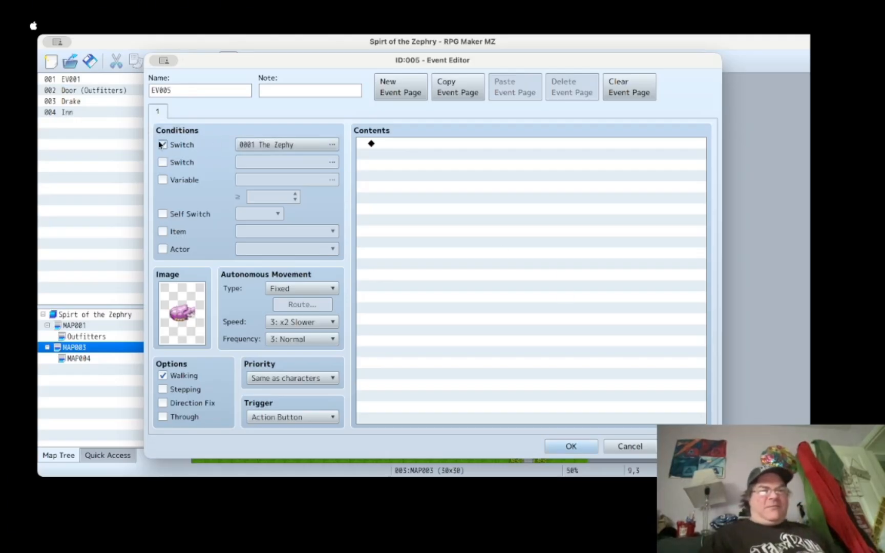
{"action": "left_click", "coordinate": [572, 447]}
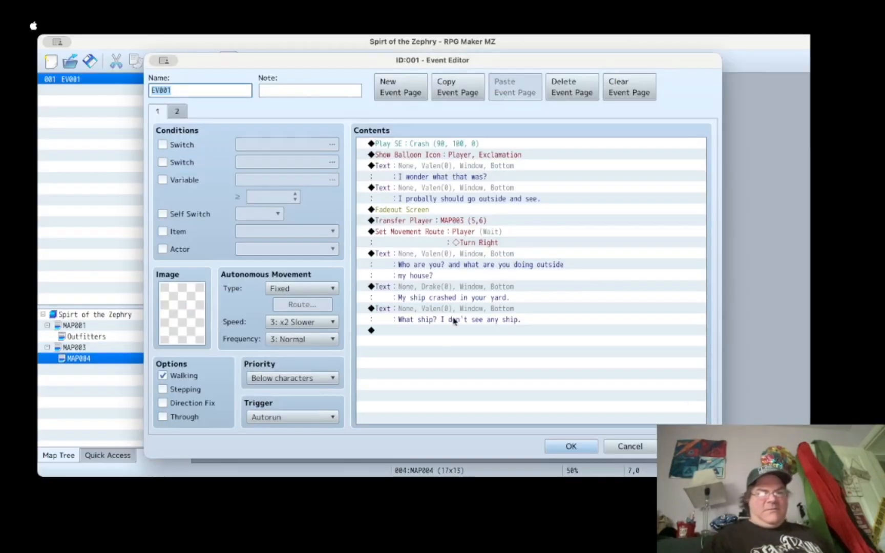
Step: Add a Control Switches command that turns switch 0001 The Zephy ON after Valen's "What ship? I don't see any ship." line in EV001
{"action": "double_click", "coordinate": [448, 370]}
{"action": "left_click", "coordinate": [407, 116]}
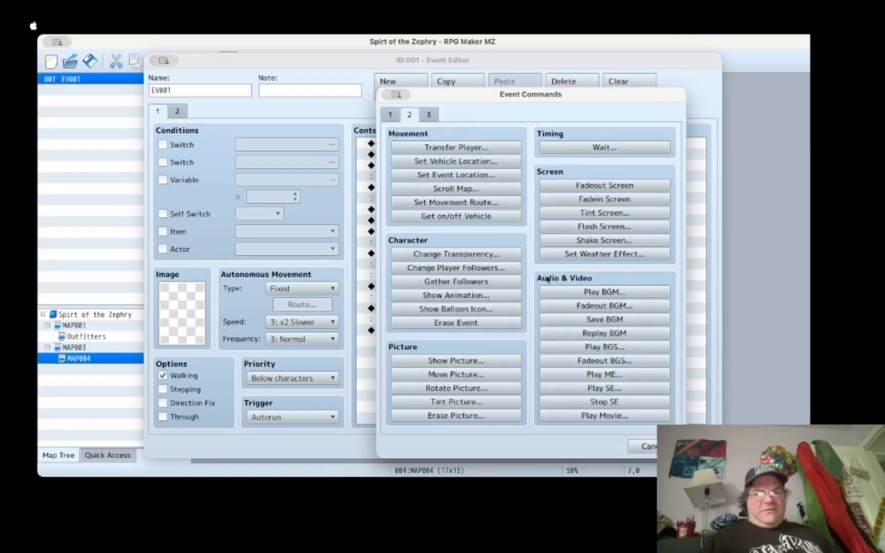
{"action": "left_click", "coordinate": [391, 115]}
{"action": "left_click", "coordinate": [498, 240]}
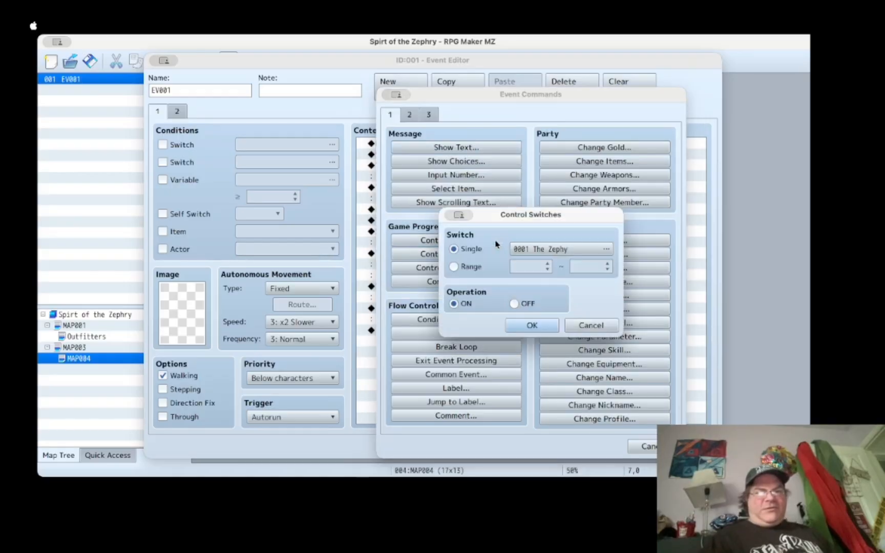
{"action": "left_click", "coordinate": [533, 326]}
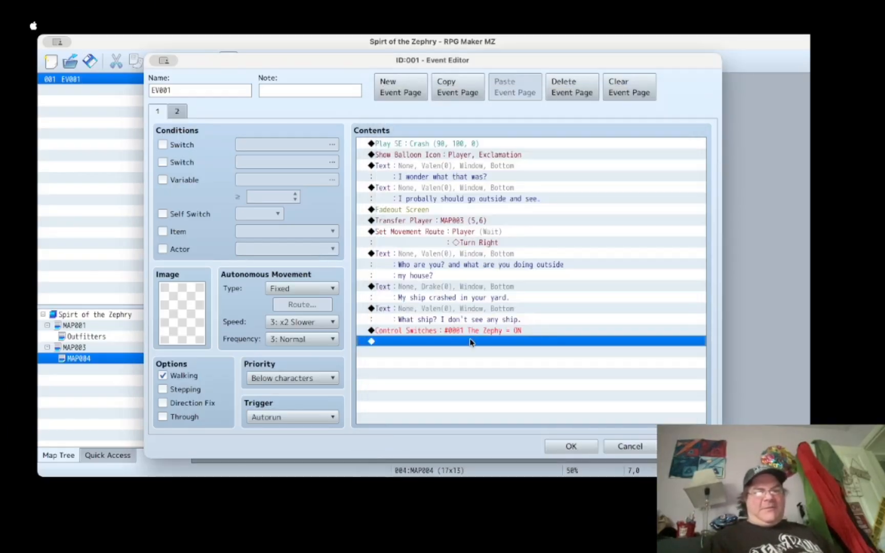
Step: Add an Exclamation balloon icon over the player, followed by Drake's line "That ship."
{"action": "double_click", "coordinate": [471, 343]}
{"action": "left_click", "coordinate": [464, 310]}
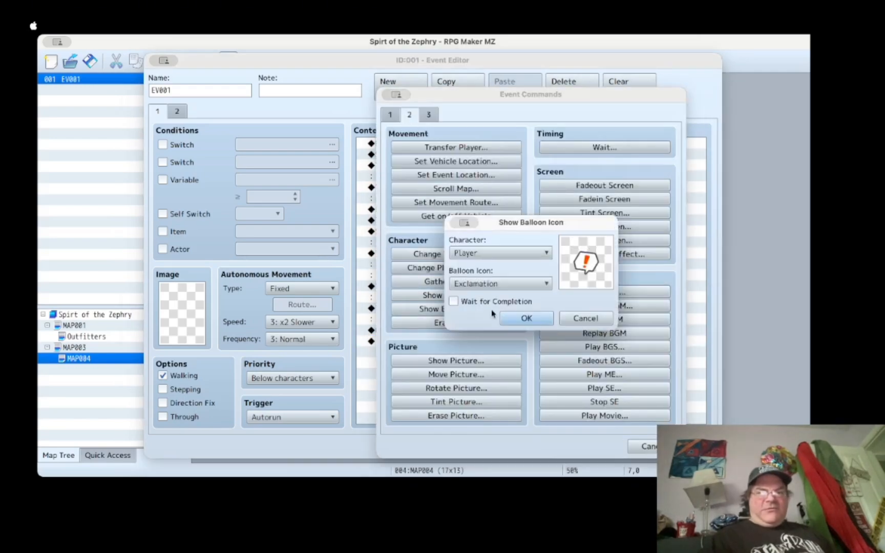
{"action": "left_click", "coordinate": [527, 318]}
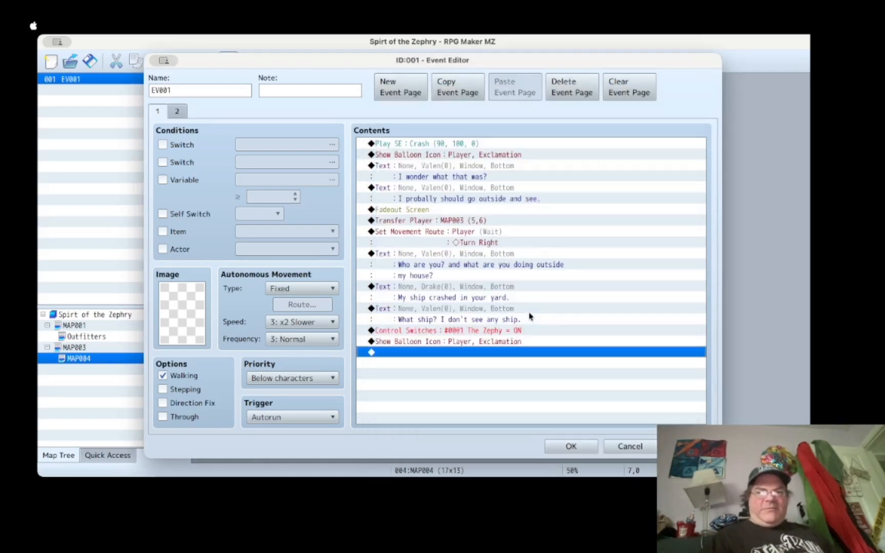
{"action": "double_click", "coordinate": [453, 353]}
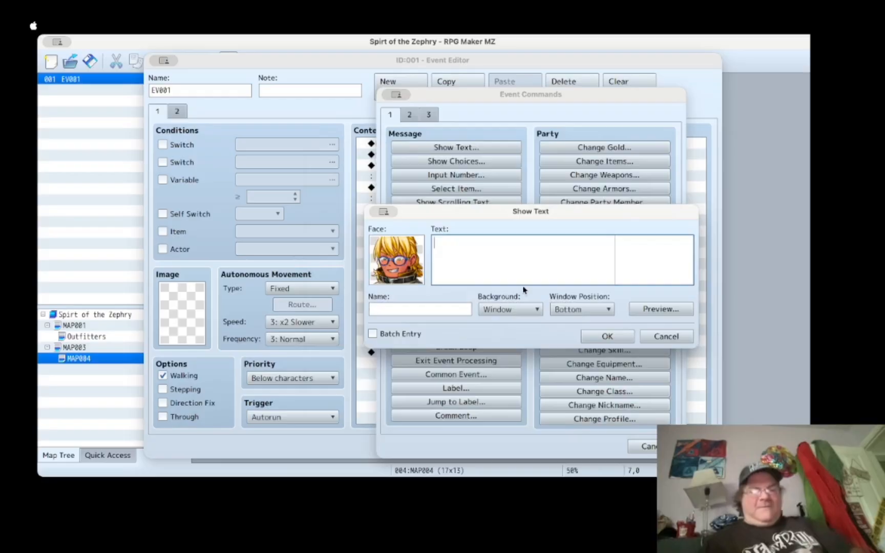
{"action": "type", "text": "That ship."}
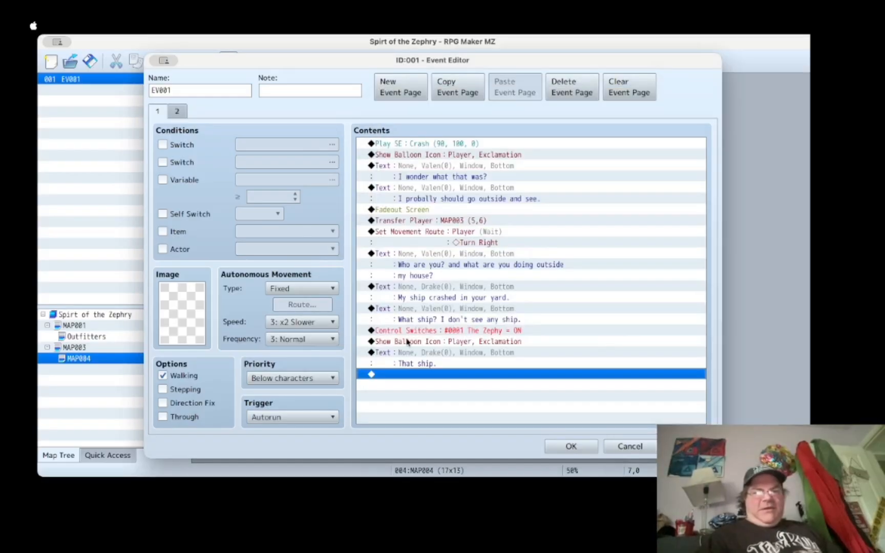
Step: Insert a white Flash Screen before the switch command, at intensity 170 for 60 frames with wait for completion, and save EV001
{"action": "left_click", "coordinate": [446, 333]}
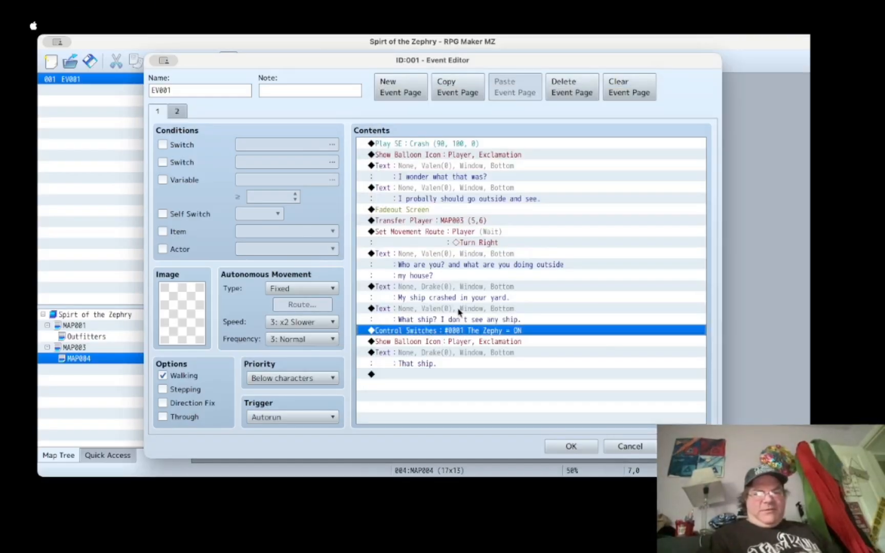
{"action": "left_click", "coordinate": [458, 312]}
{"action": "left_click", "coordinate": [461, 331]}
{"action": "left_click", "coordinate": [462, 315]}
{"action": "right_click", "coordinate": [464, 330]}
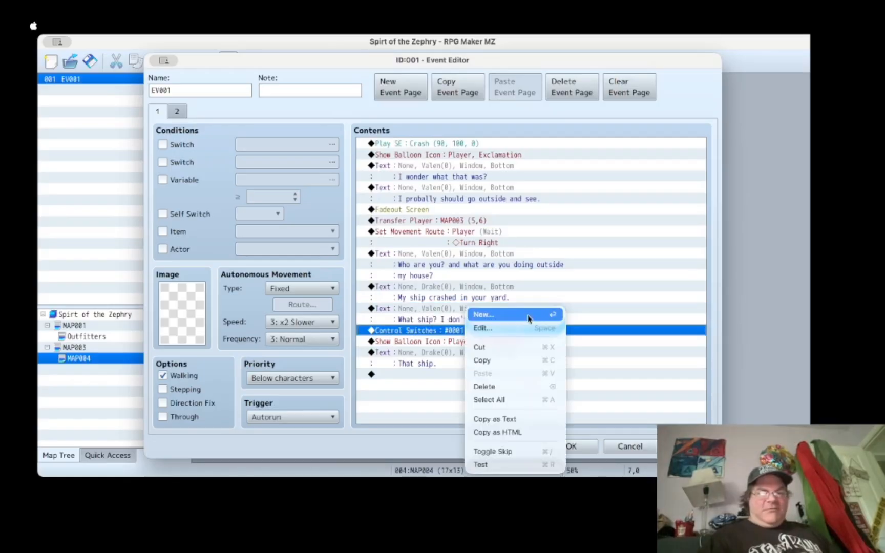
{"action": "left_click", "coordinate": [528, 316]}
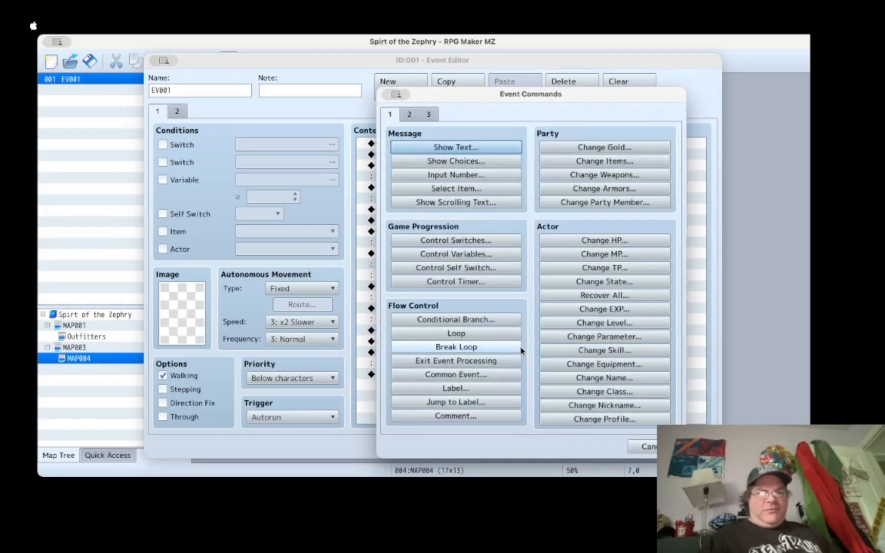
{"action": "left_click", "coordinate": [410, 115]}
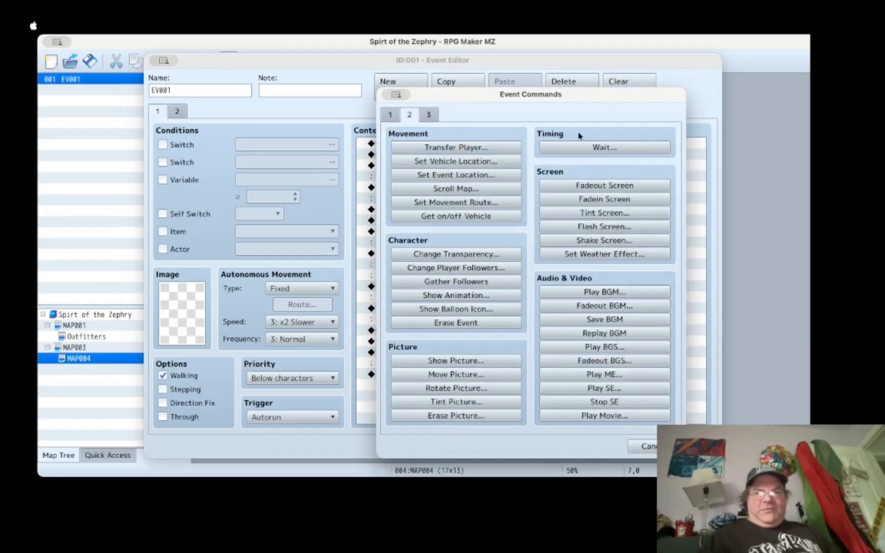
{"action": "left_click", "coordinate": [662, 226]}
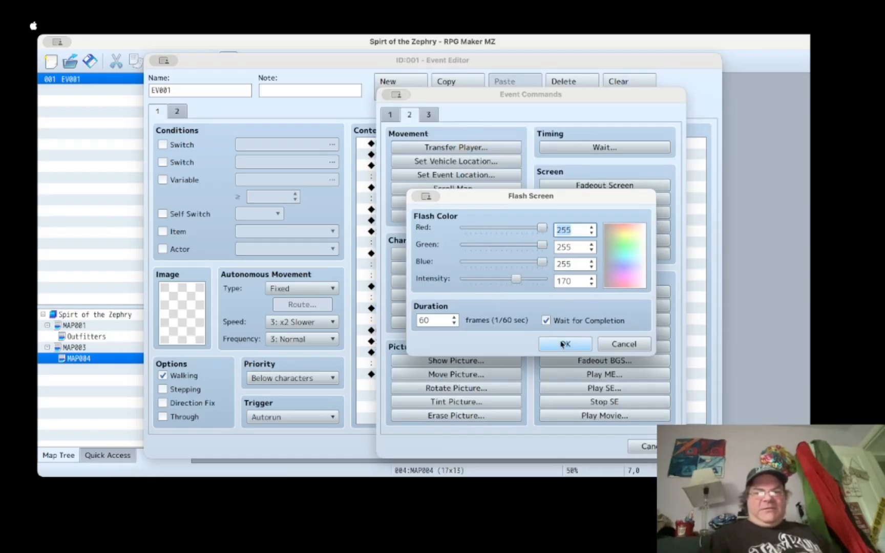
{"action": "left_click", "coordinate": [564, 344]}
{"action": "left_click", "coordinate": [560, 447]}
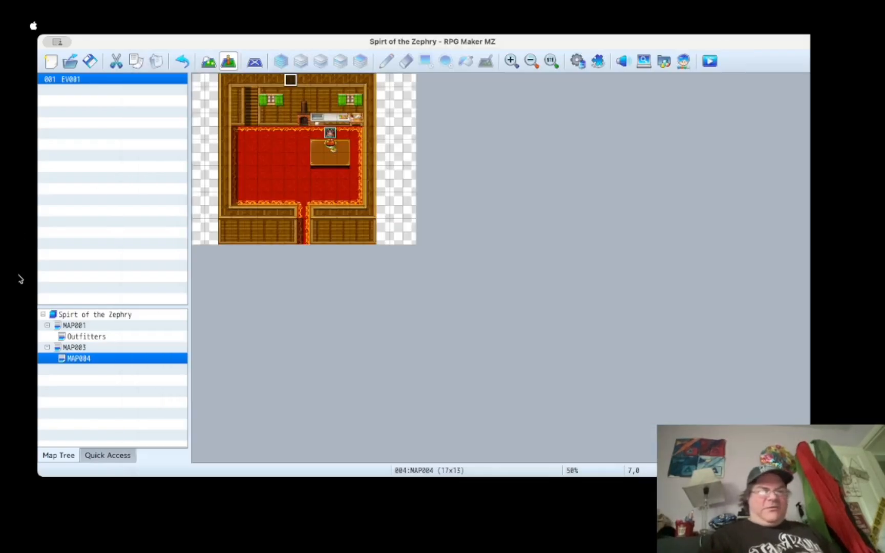
Step: Add a Control Self Switch command setting A to ON after Drake's "That ship." line in EV001 on MAP004
{"action": "left_click", "coordinate": [78, 352]}
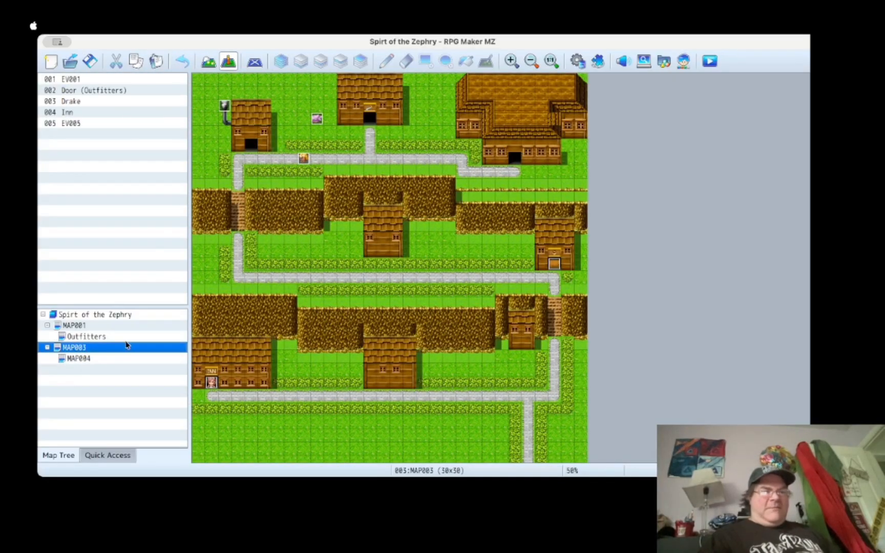
{"action": "double_click", "coordinate": [290, 80]}
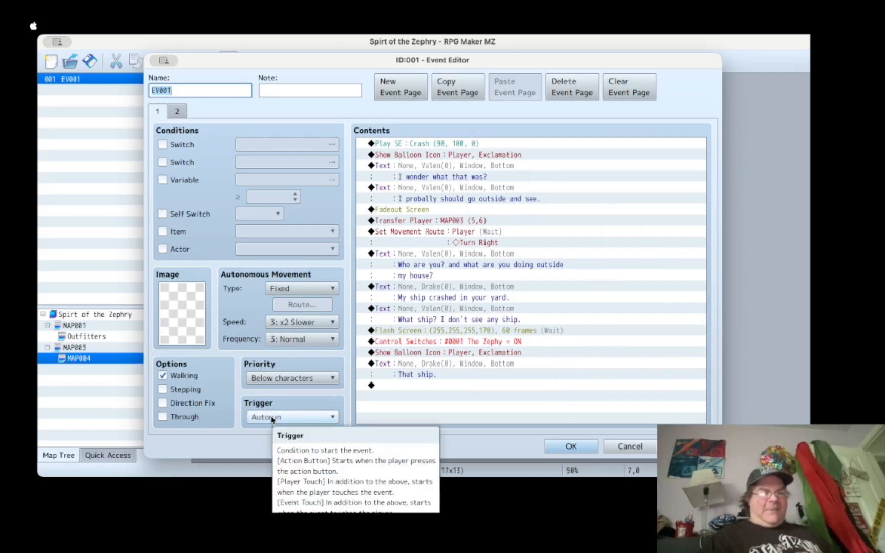
{"action": "left_click", "coordinate": [186, 114]}
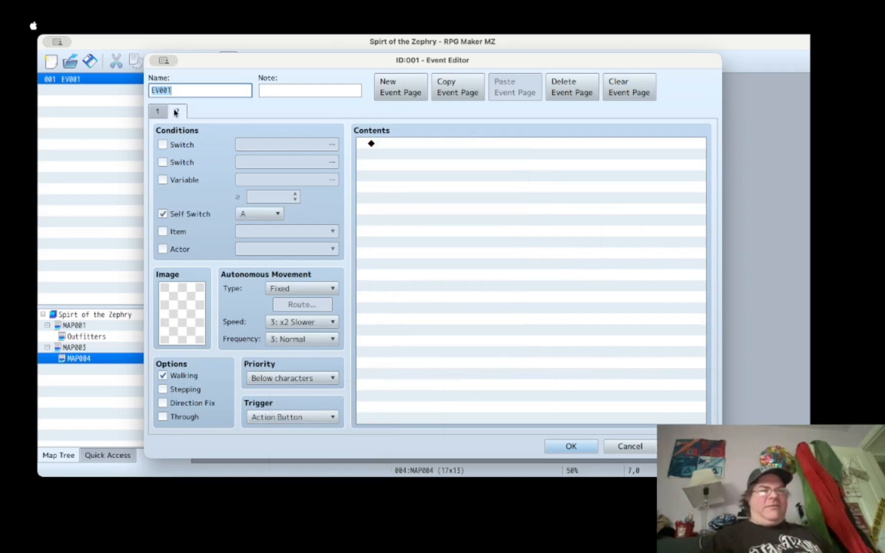
{"action": "left_click", "coordinate": [159, 112]}
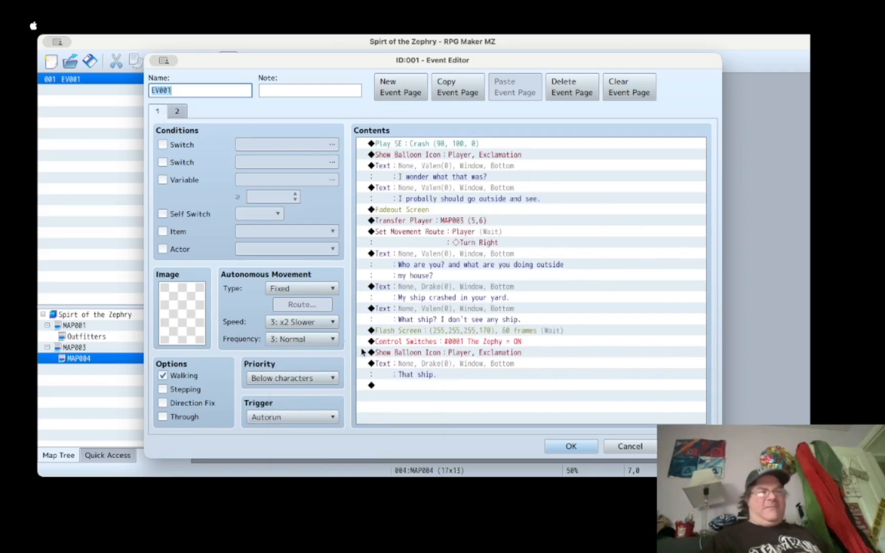
{"action": "left_click", "coordinate": [414, 385]}
{"action": "double_click", "coordinate": [414, 385]}
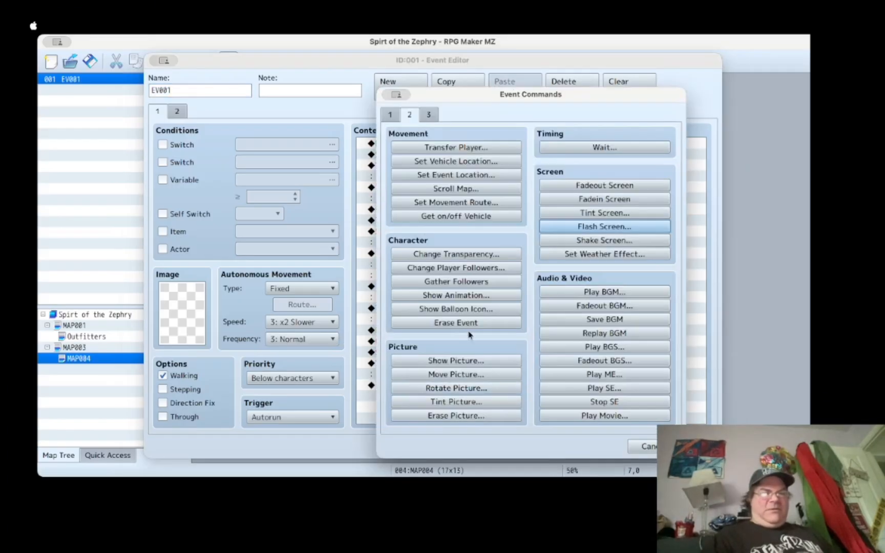
{"action": "left_click", "coordinate": [391, 115]}
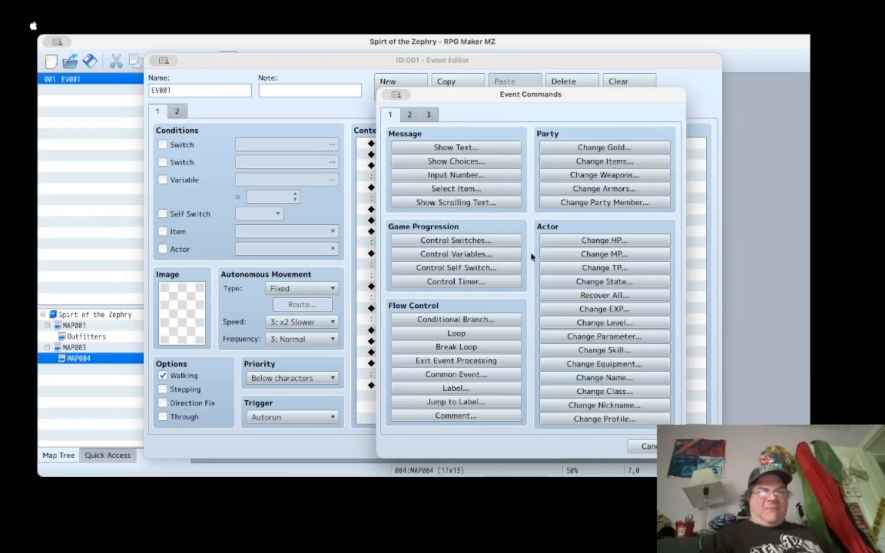
{"action": "left_click", "coordinate": [466, 272]}
{"action": "left_click", "coordinate": [515, 317]}
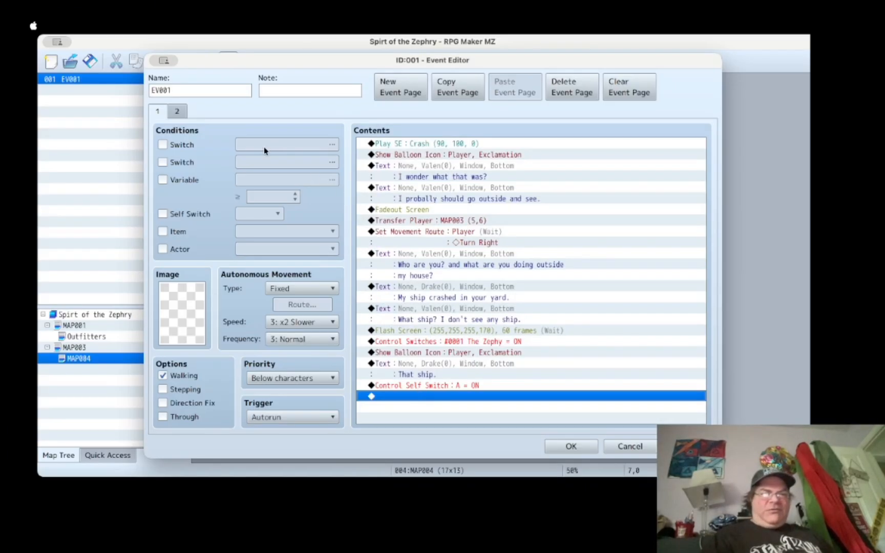
Step: Check EV001's second page with its self switch A condition, return to the first page and save the event
{"action": "left_click", "coordinate": [179, 112]}
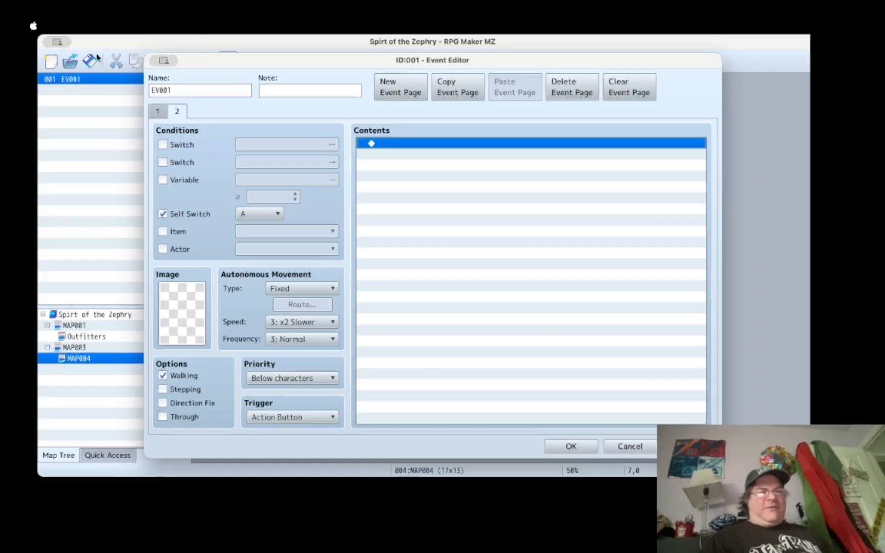
{"action": "left_click", "coordinate": [153, 114]}
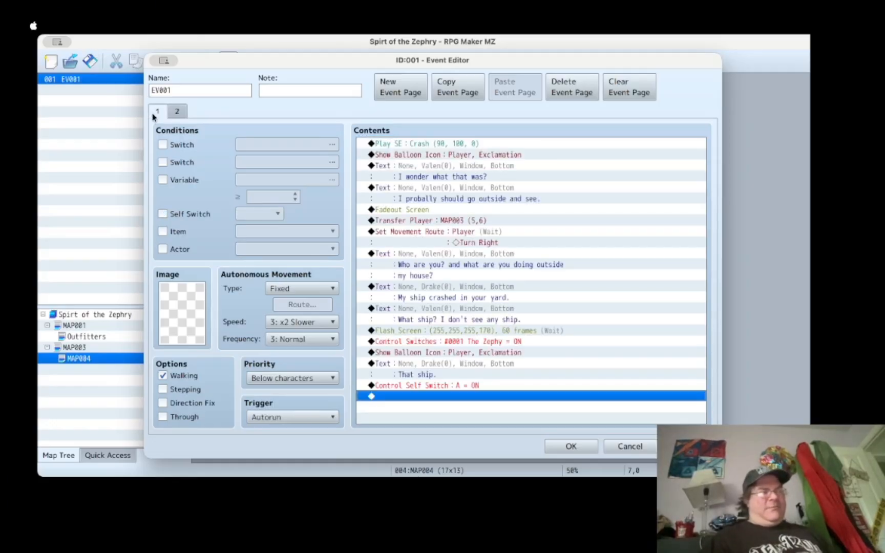
{"action": "left_click", "coordinate": [569, 448]}
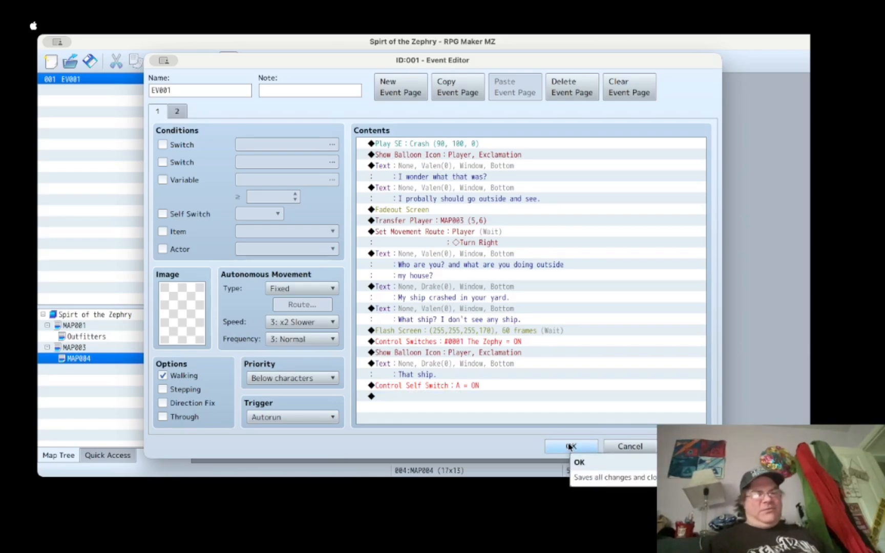
{"action": "left_click", "coordinate": [571, 447]}
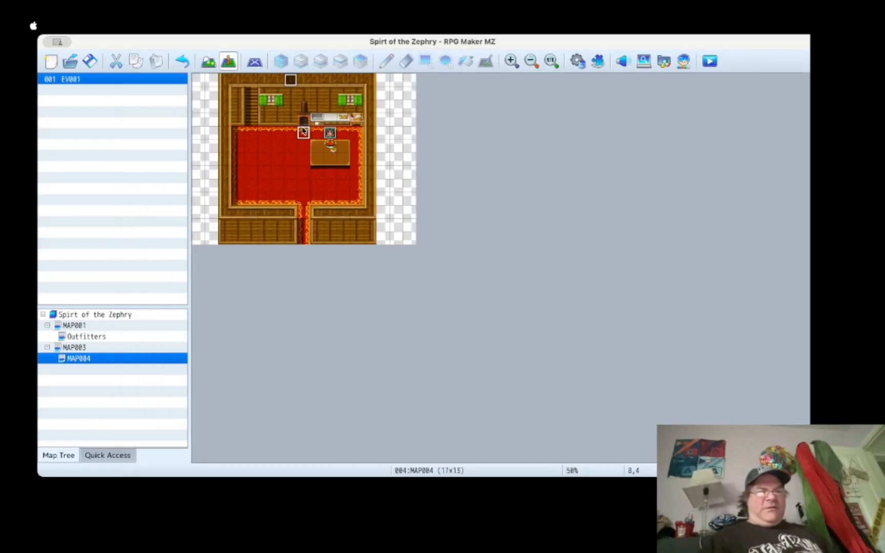
Step: Create a fireplace event at tile 8,3 on MAP004 using the orange fire from the !Flame sheet with Stepping enabled, and save it
{"action": "double_click", "coordinate": [305, 124]}
{"action": "double_click", "coordinate": [180, 340]}
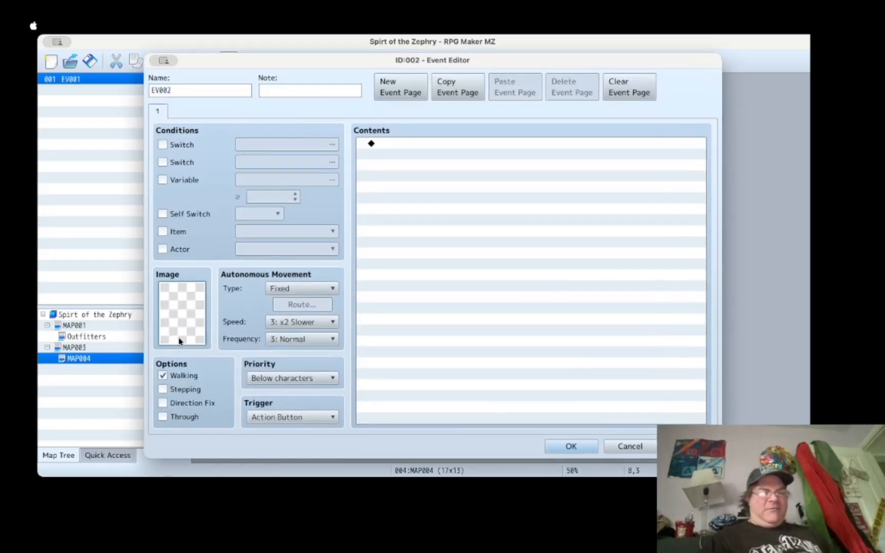
{"action": "scroll", "coordinate": [286, 299], "scroll_direction": "down", "scroll_amount": 5}
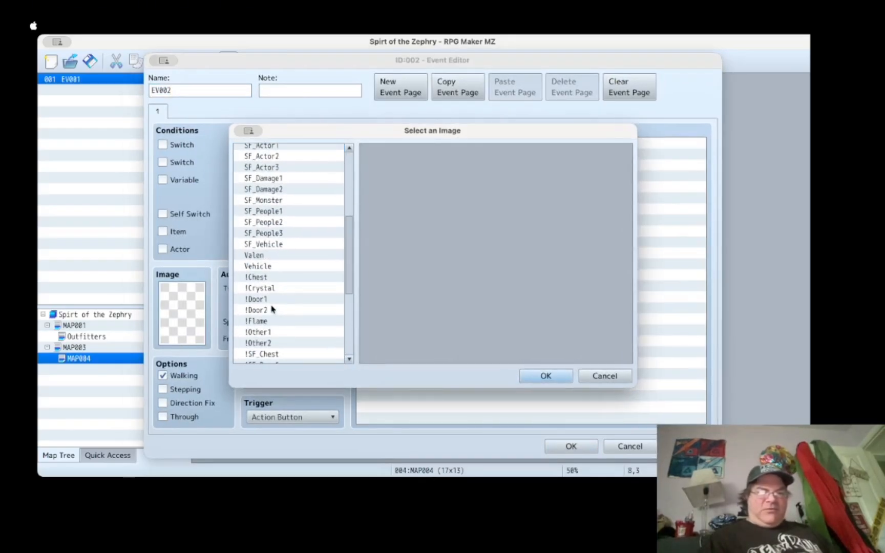
{"action": "left_click", "coordinate": [270, 321]}
{"action": "left_click", "coordinate": [547, 215]}
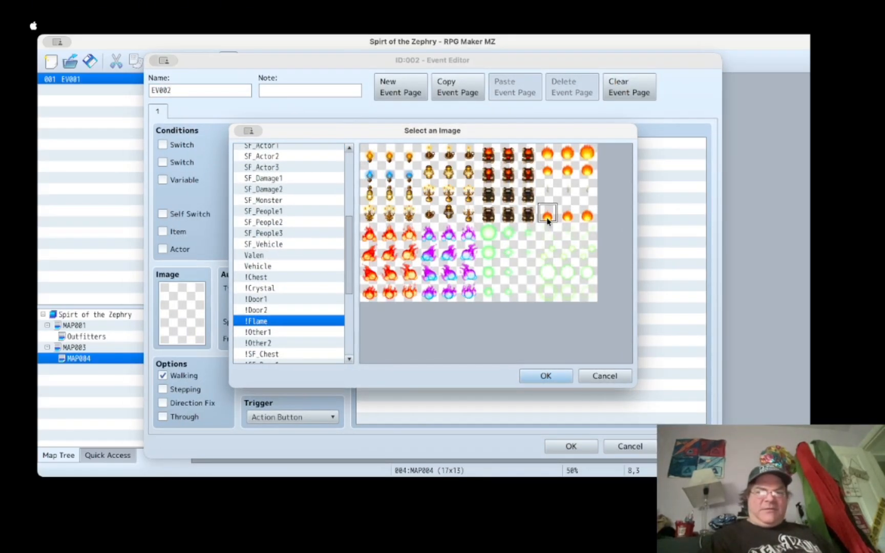
{"action": "left_click", "coordinate": [544, 376]}
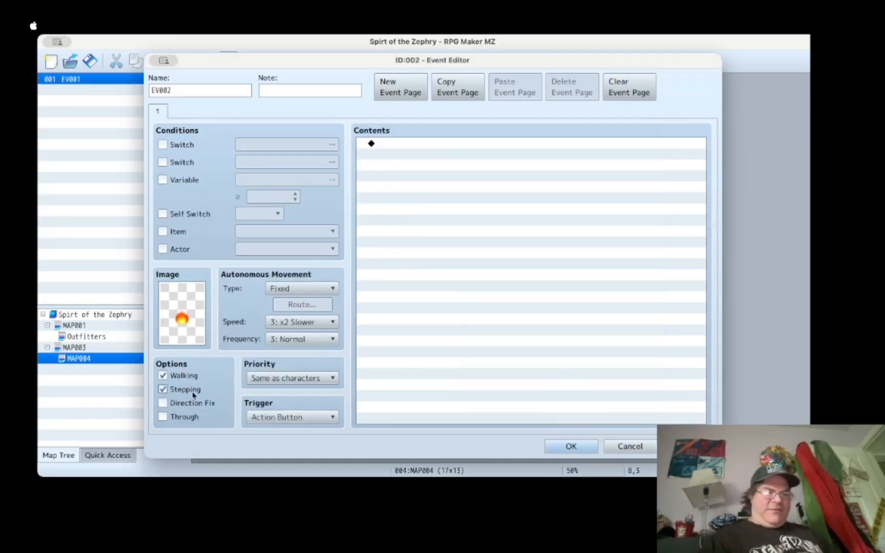
{"action": "left_click", "coordinate": [556, 449]}
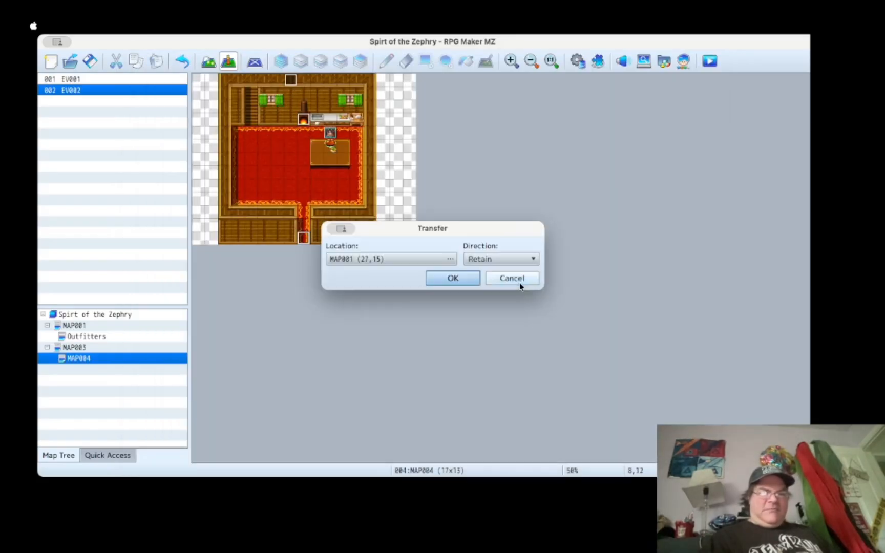
{"action": "left_click", "coordinate": [519, 285]}
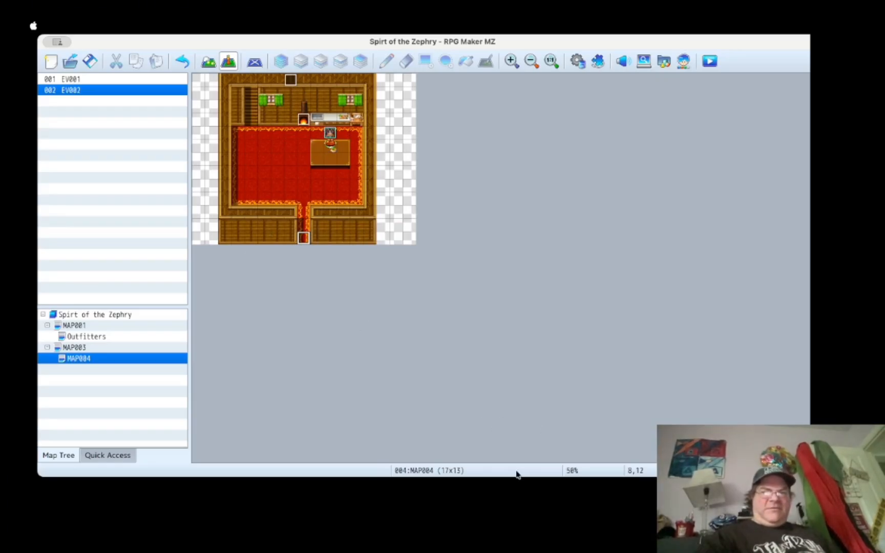
Step: Save the project changes and playtest a new game, advancing through the opening scene's dialogue
{"action": "left_click", "coordinate": [712, 63]}
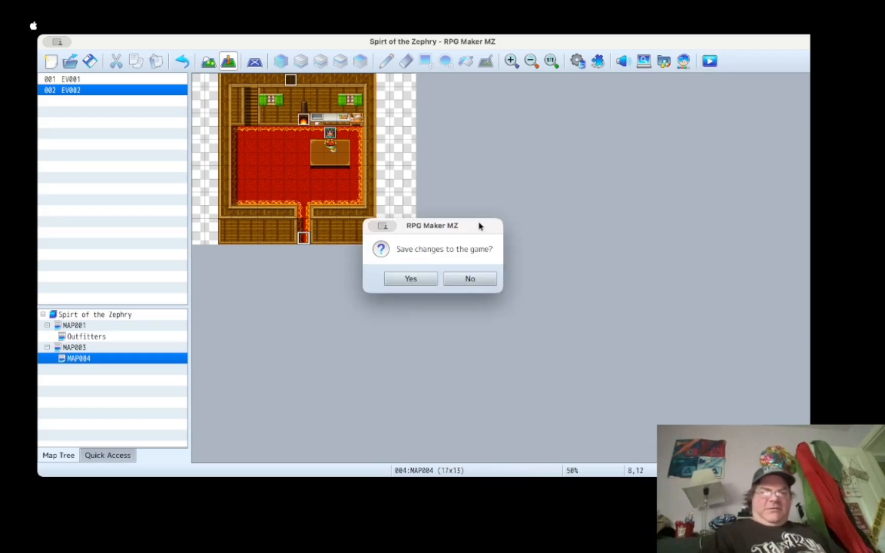
{"action": "left_click", "coordinate": [410, 279]}
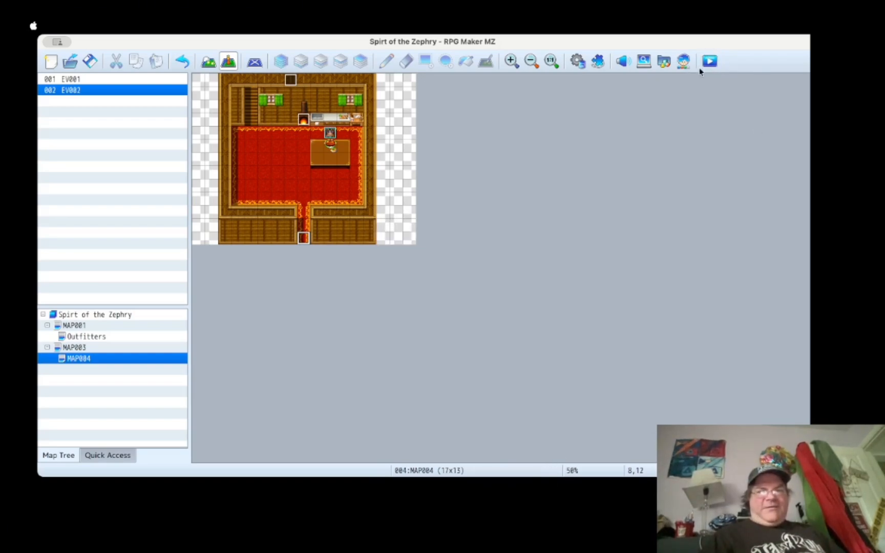
{"action": "left_click", "coordinate": [709, 61]}
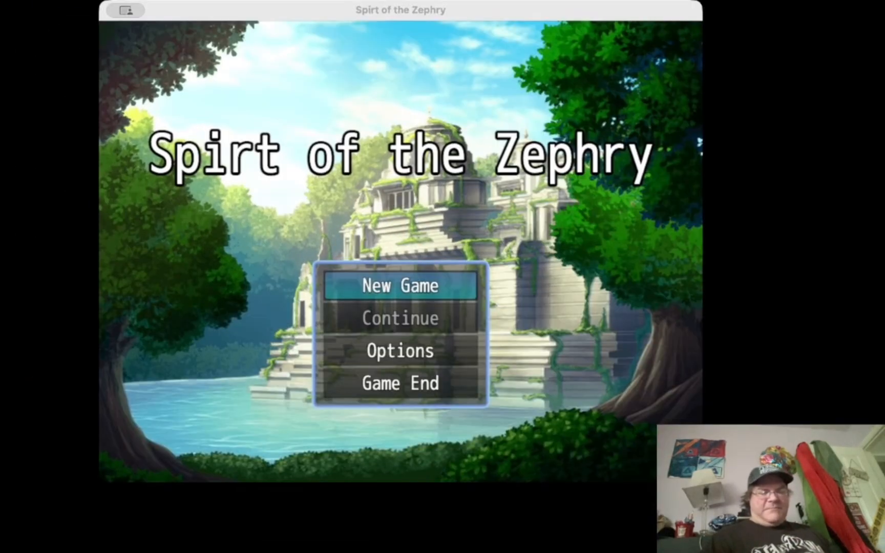
{"action": "left_click", "coordinate": [374, 296]}
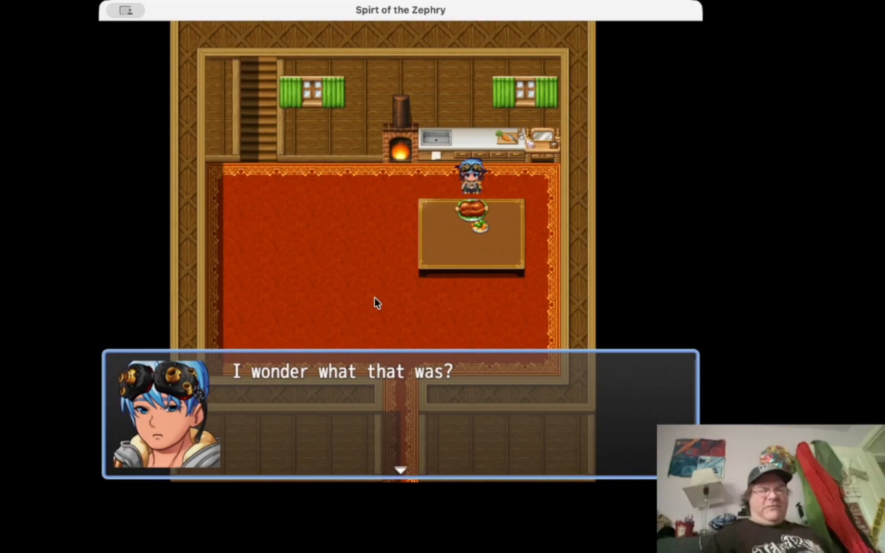
{"action": "left_click", "coordinate": [374, 297]}
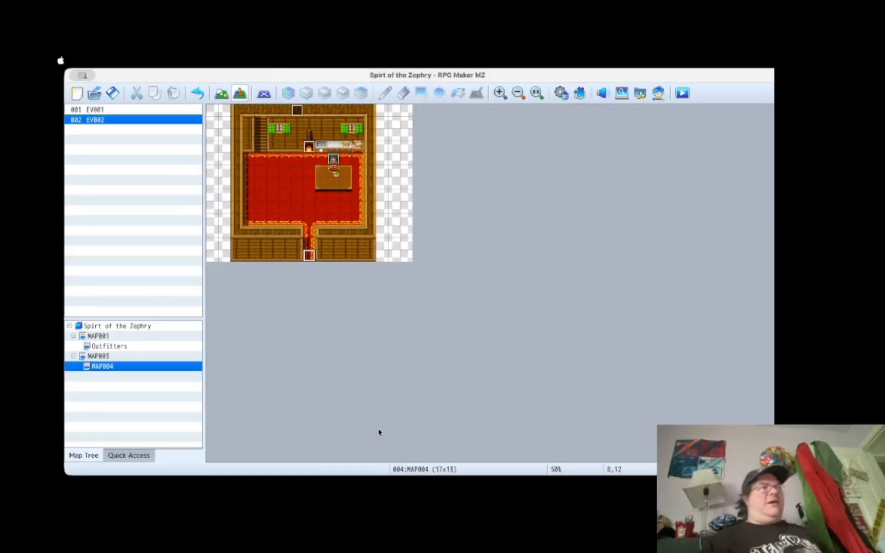
Step: Insert a Fadein Screen command between Transfer Player and Set Movement Route in EV001 on MAP004, and save the event
{"action": "double_click", "coordinate": [297, 110]}
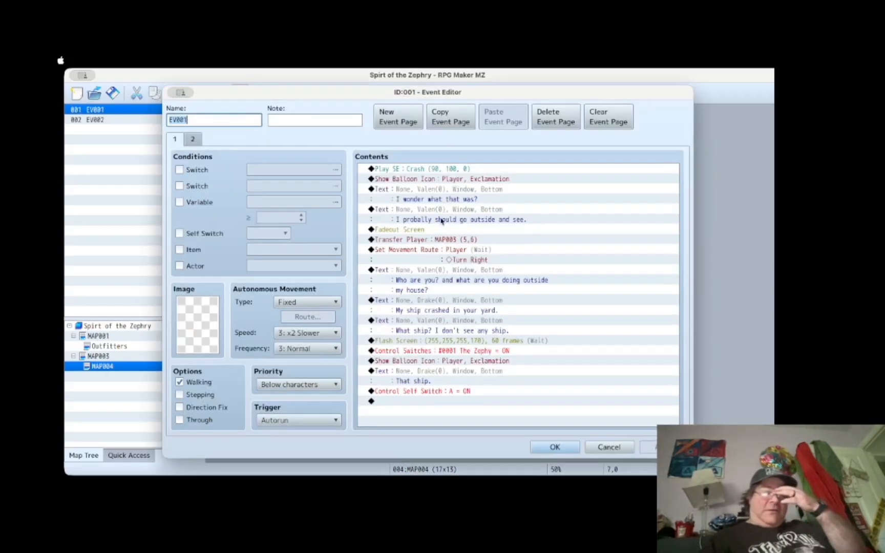
{"action": "left_click", "coordinate": [412, 250]}
{"action": "right_click", "coordinate": [439, 252]}
{"action": "left_click", "coordinate": [439, 254]}
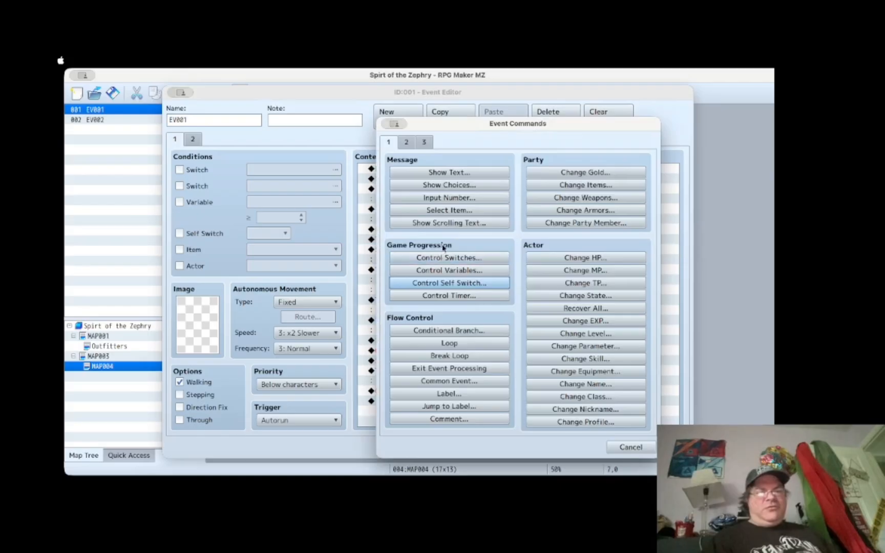
{"action": "left_click", "coordinate": [647, 449]}
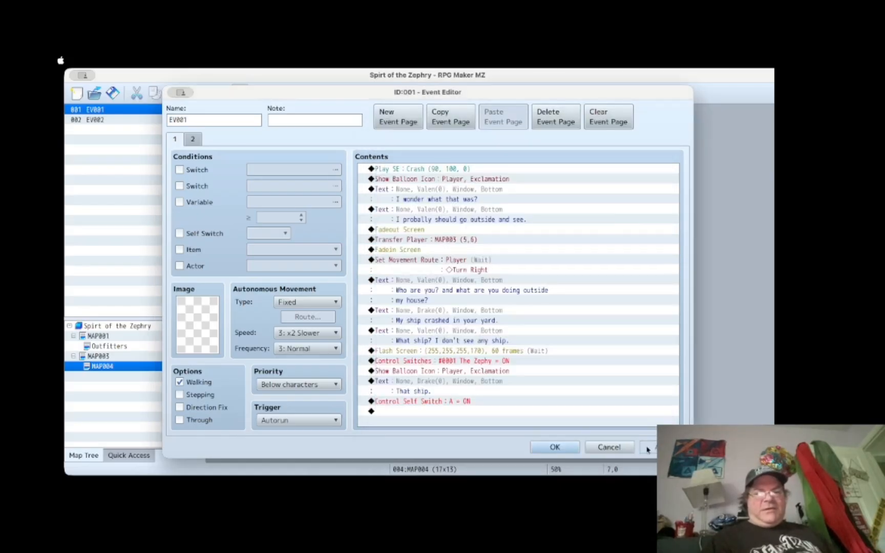
{"action": "left_click", "coordinate": [555, 448]}
Step: Playtest the opening scene, advance the outdoor dialogue through Drake's "That ship." line, and close the game
{"action": "left_click", "coordinate": [682, 93]}
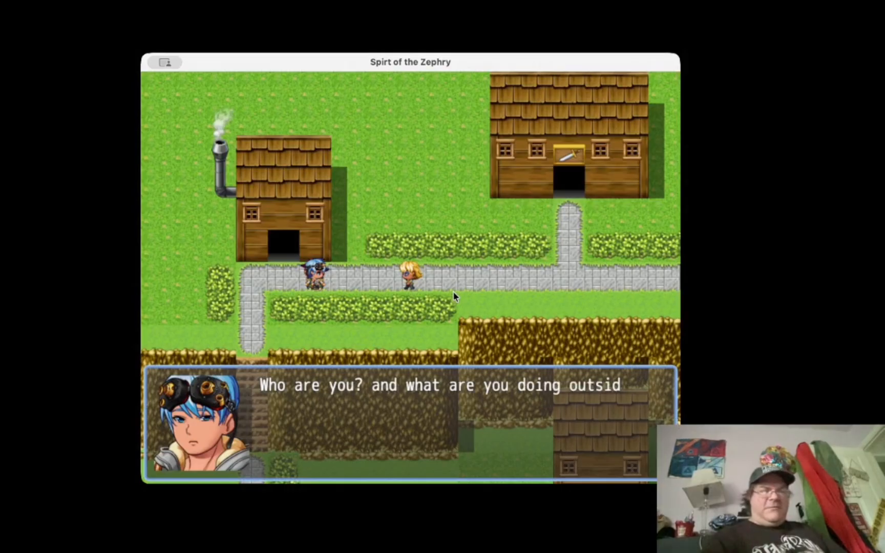
{"action": "key", "text": "Return"}
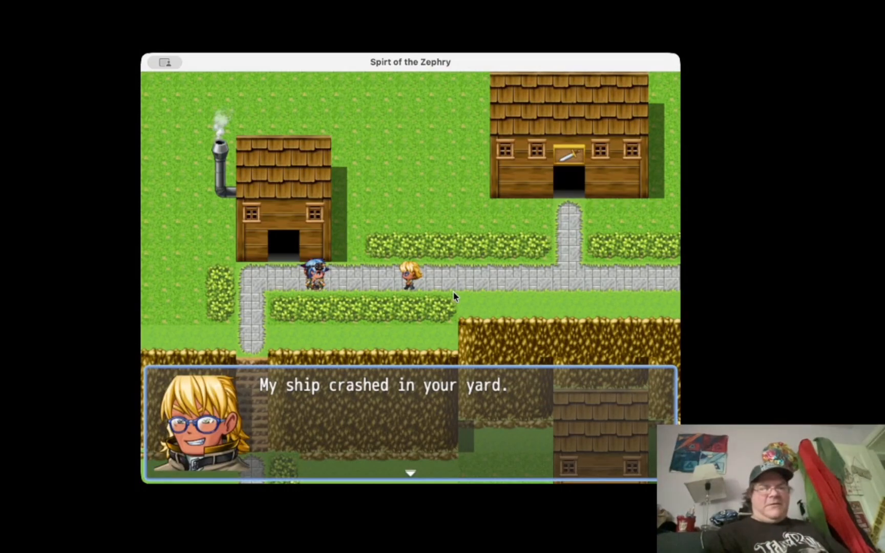
{"action": "key", "text": "Return"}
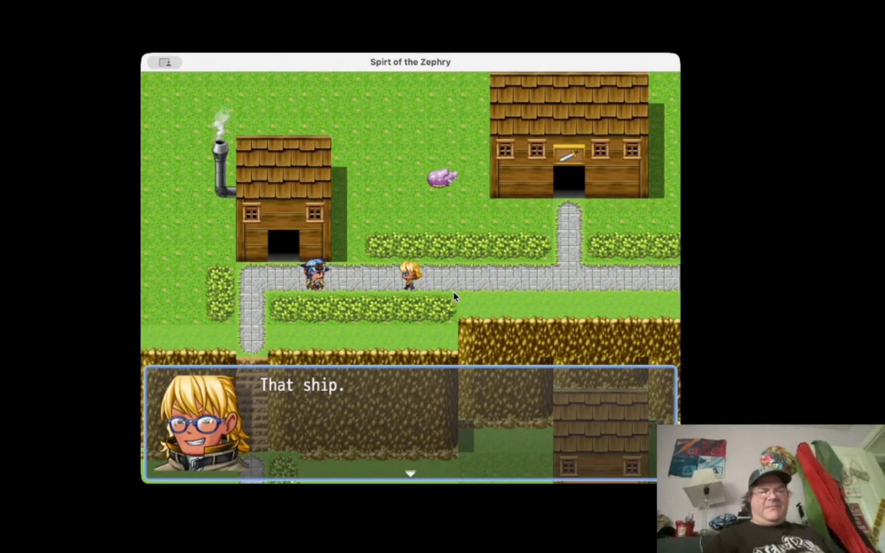
{"action": "key", "text": "Return"}
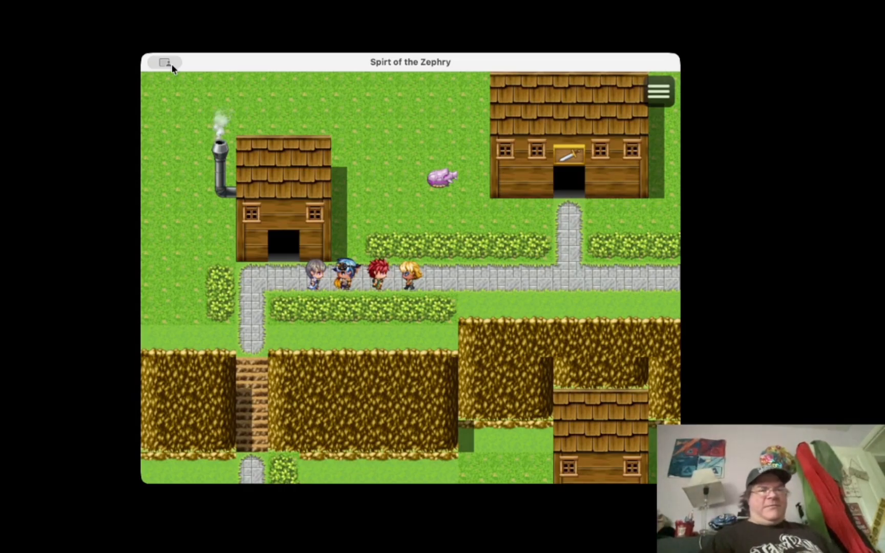
{"action": "key", "text": "super+q"}
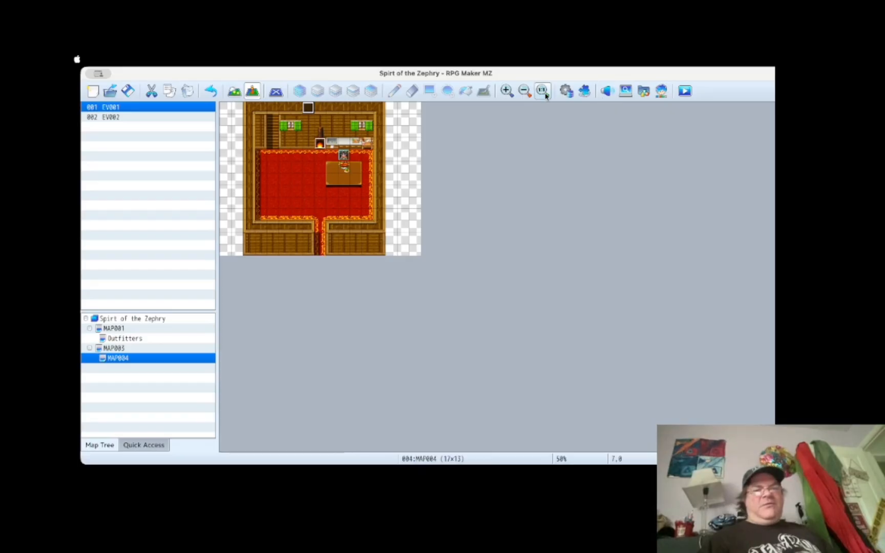
Step: Remove Eliot, Michelle and Kasey from the starting party in the database's System 1 settings and save
{"action": "left_click", "coordinate": [567, 91]}
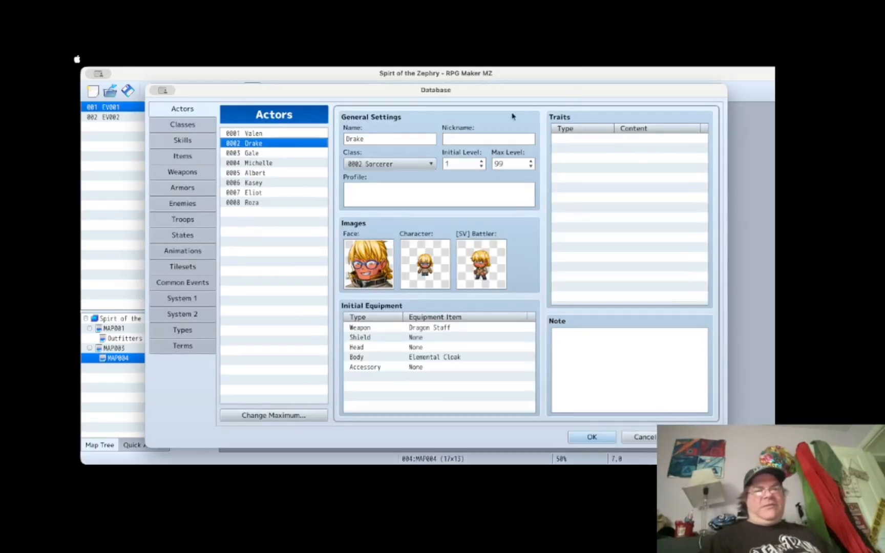
{"action": "left_click", "coordinate": [197, 300]}
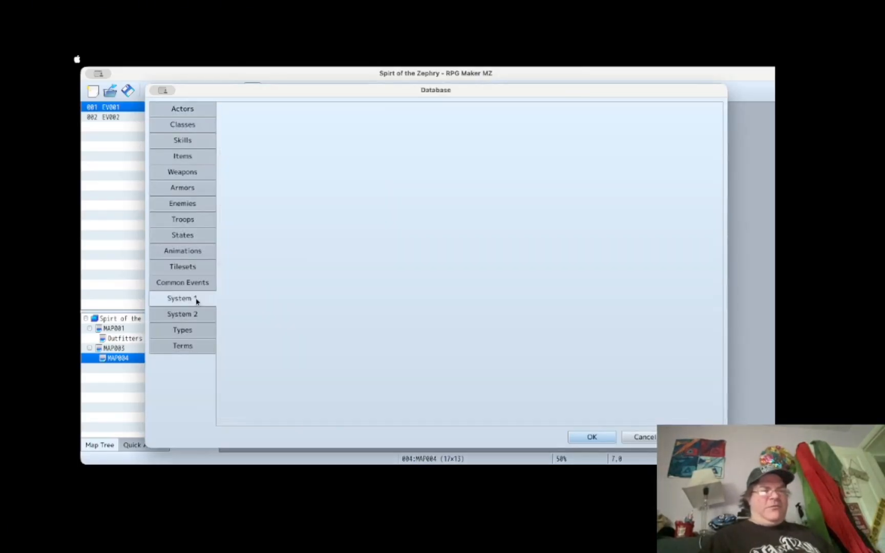
{"action": "left_click", "coordinate": [262, 201]}
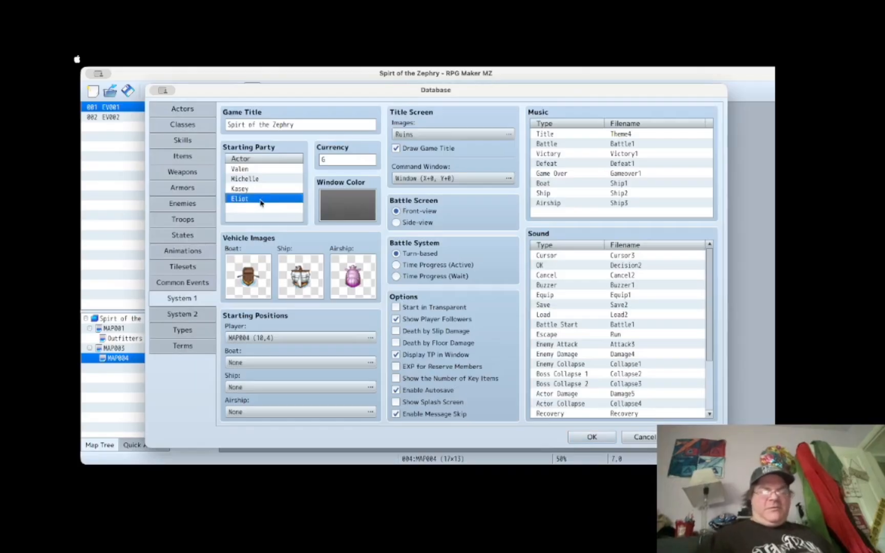
{"action": "key", "text": "Delete"}
{"action": "left_click", "coordinate": [270, 178]}
{"action": "key", "text": "Delete"}
{"action": "key", "text": "Delete"}
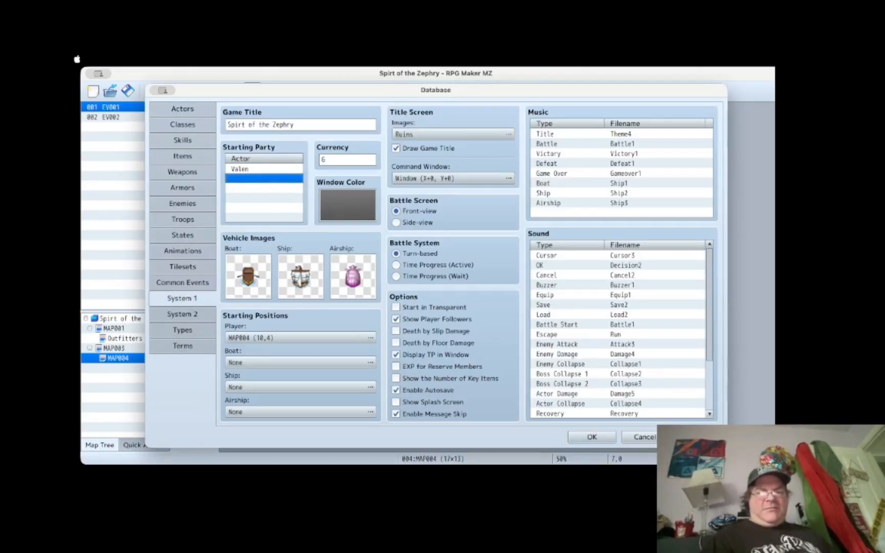
{"action": "left_click", "coordinate": [606, 438]}
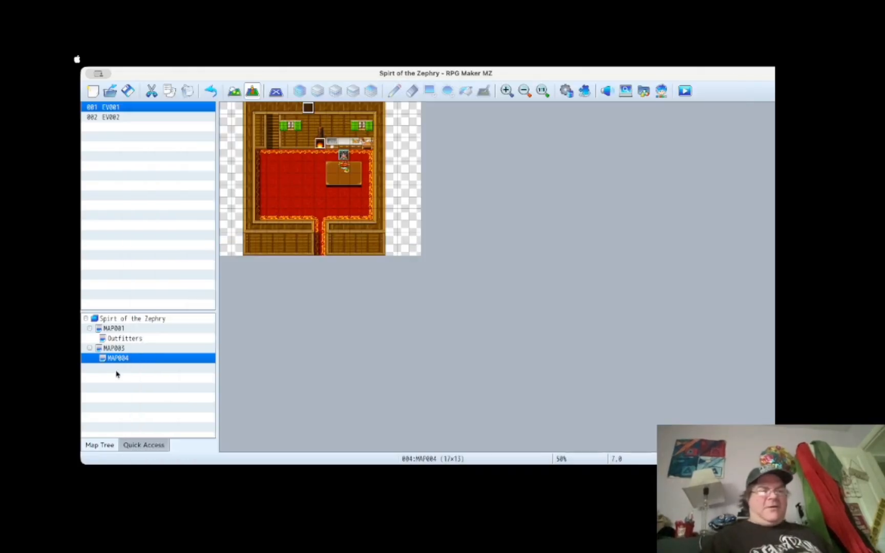
Step: Open the MAP001 town map for viewing
{"action": "left_click", "coordinate": [163, 329]}
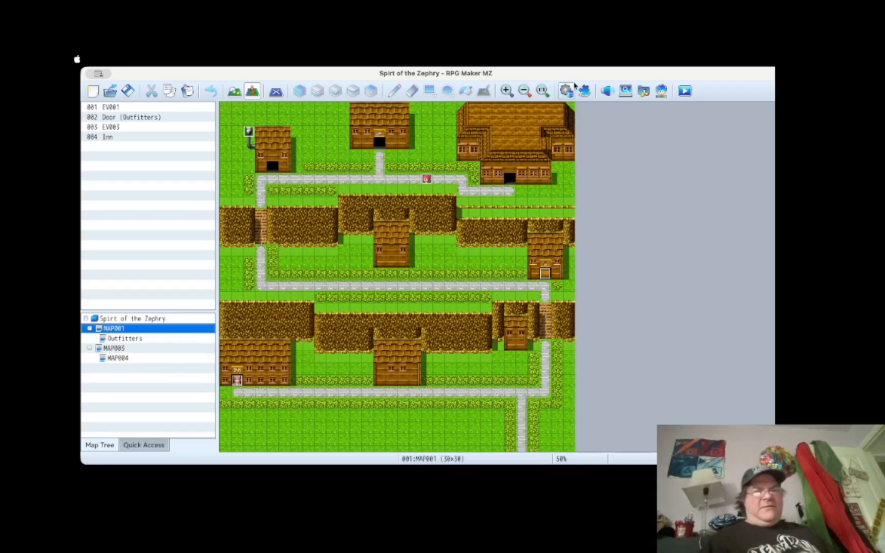
{"action": "left_click", "coordinate": [504, 483]}
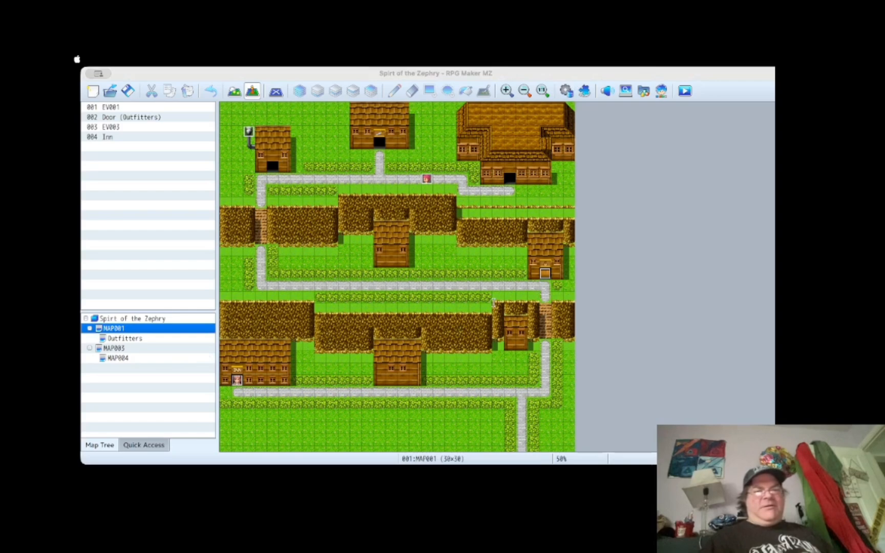